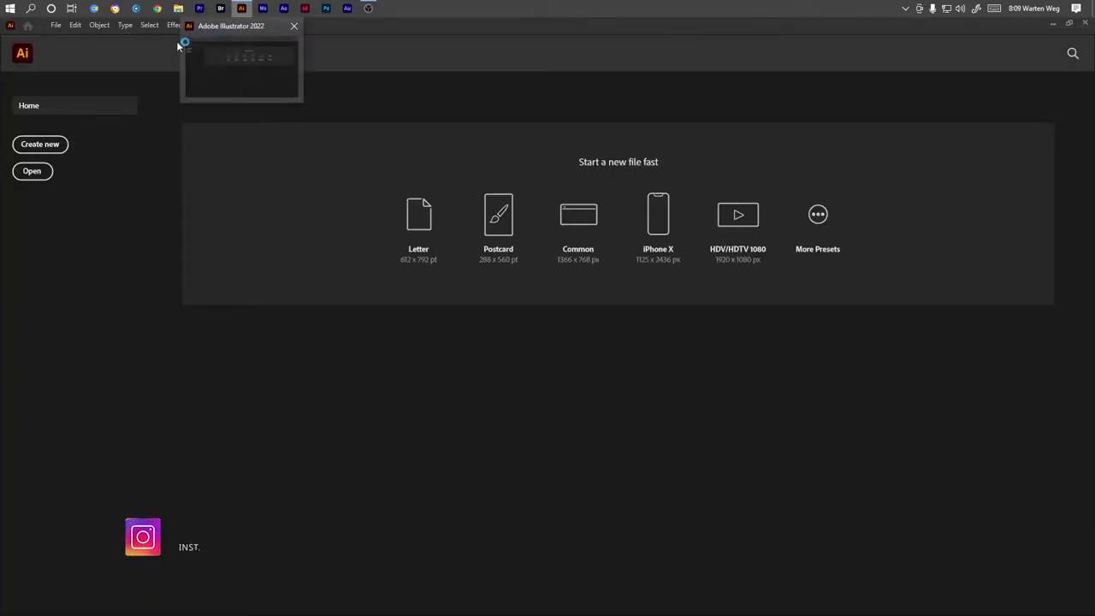
Create a document named IEP at 1000 × 600 pt with RGB Color mode.
left_click(42, 146)
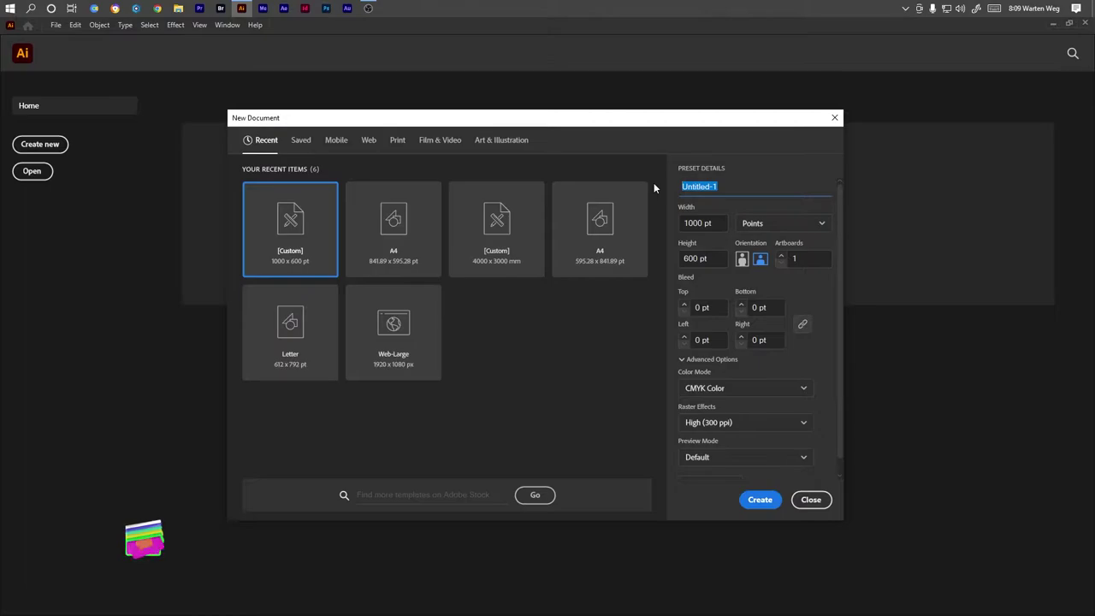
type("IEP")
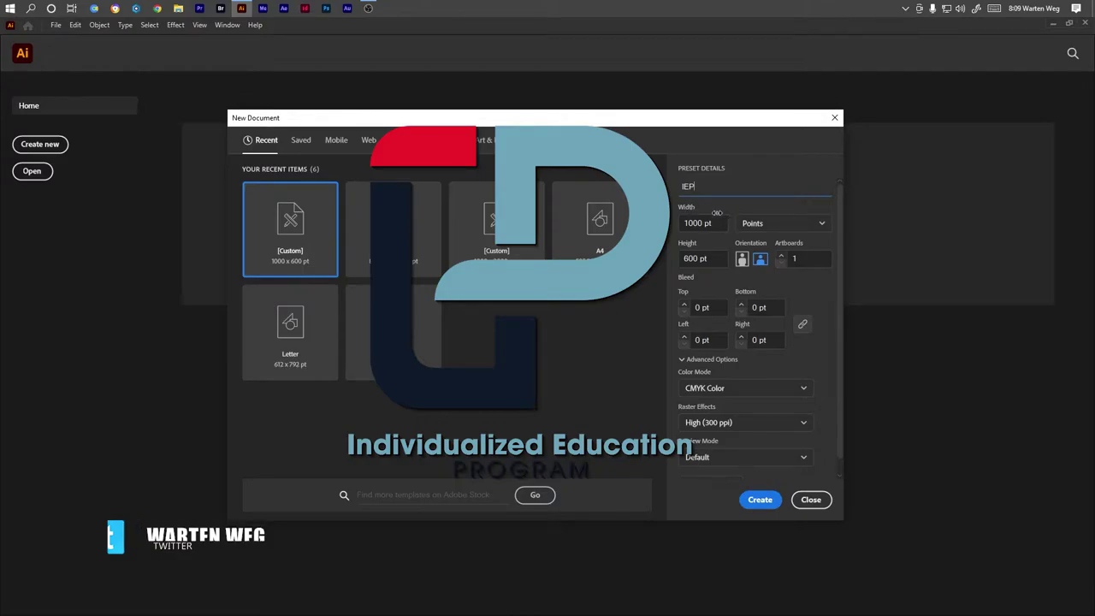
left_click(717, 222)
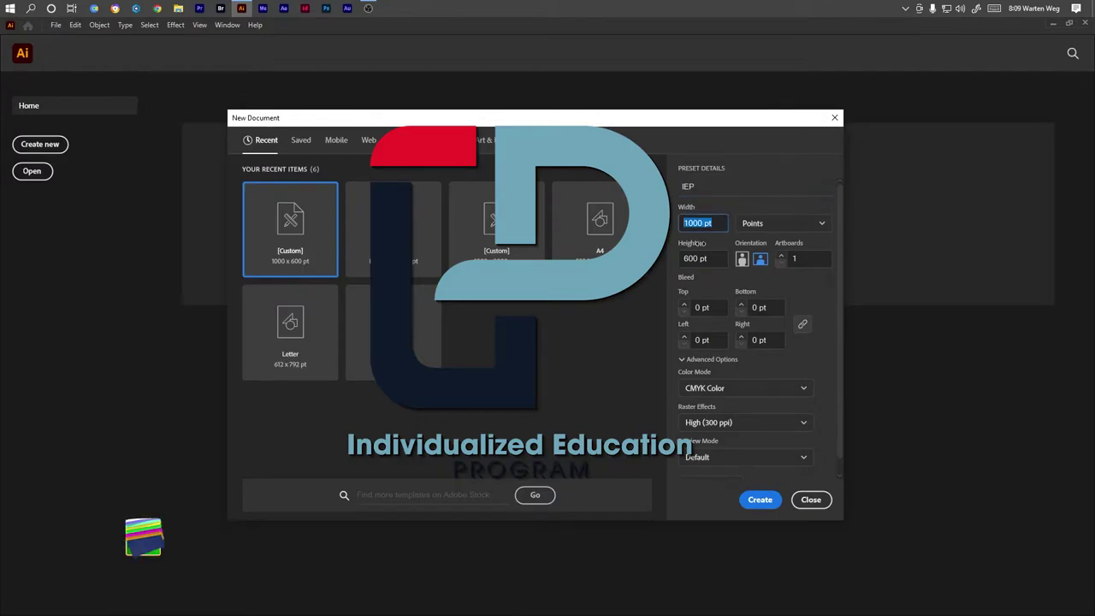
left_click(706, 258)
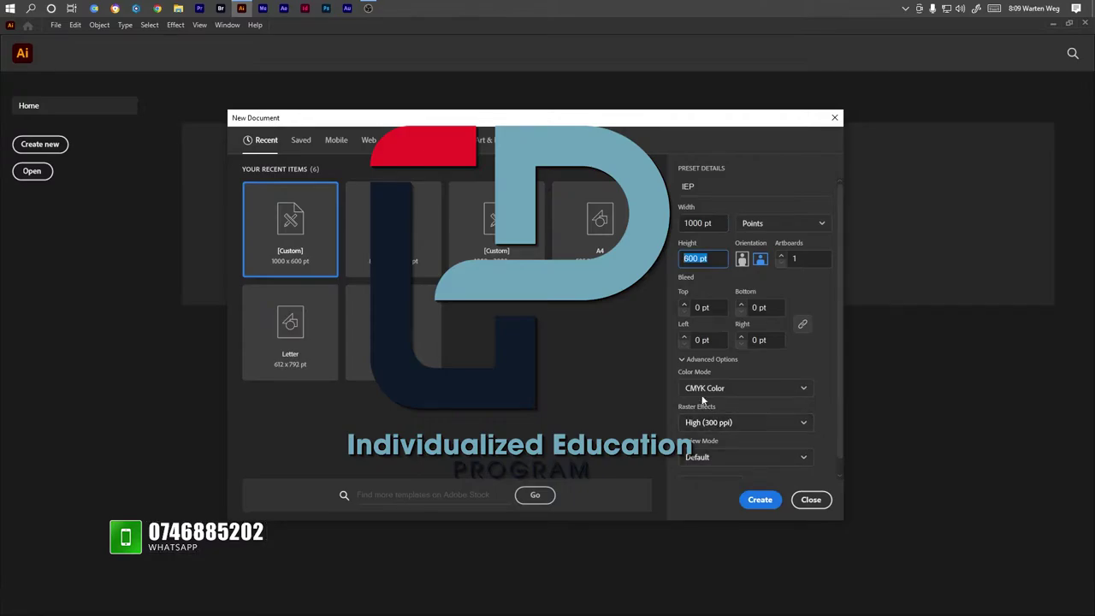
left_click(731, 389)
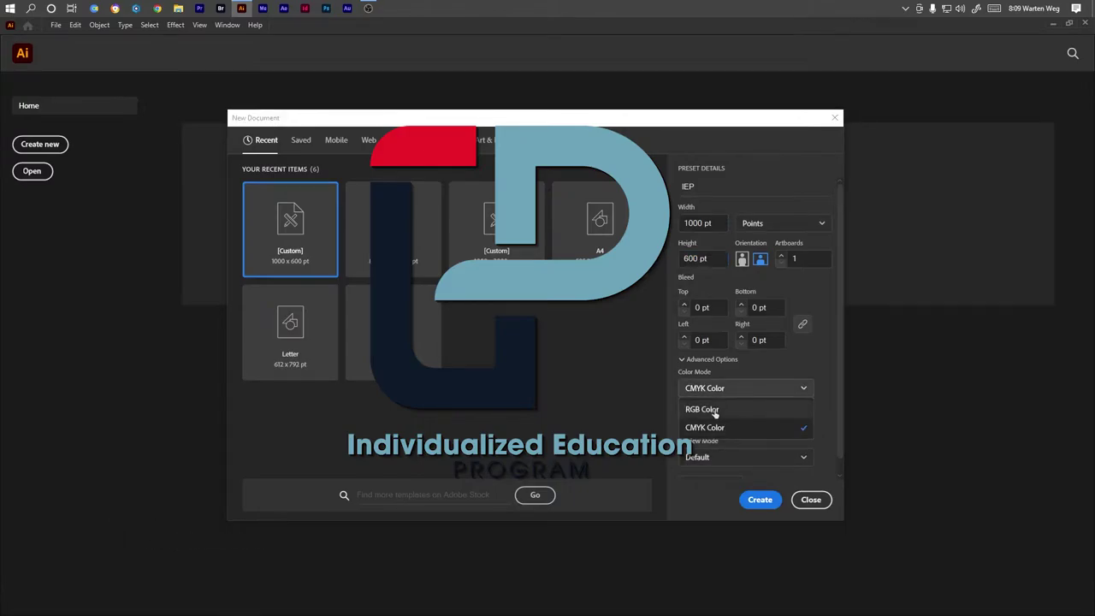
left_click(719, 406)
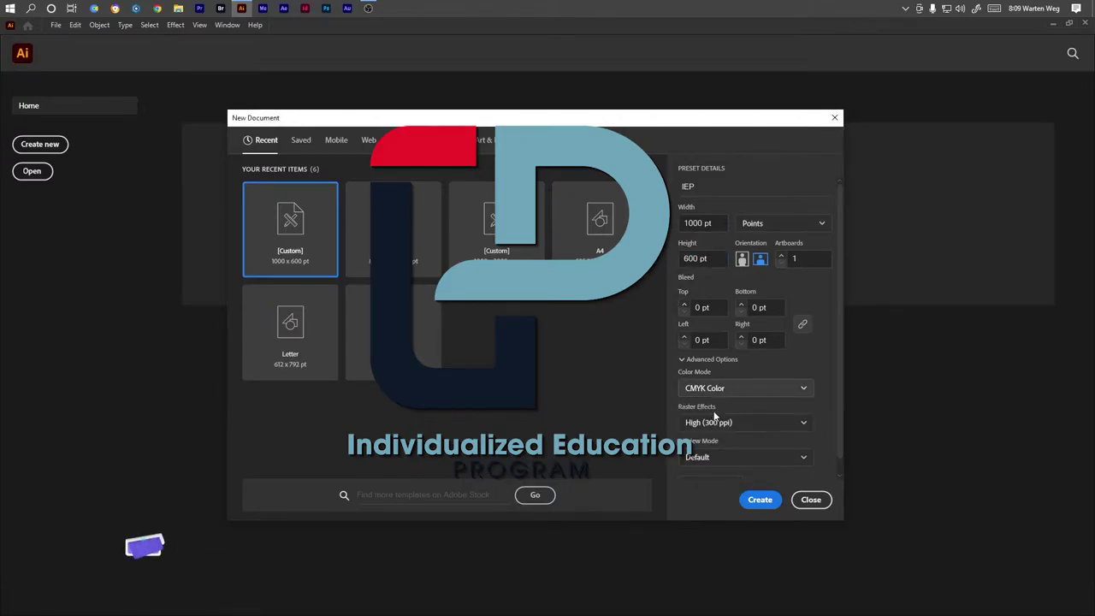
left_click(756, 502)
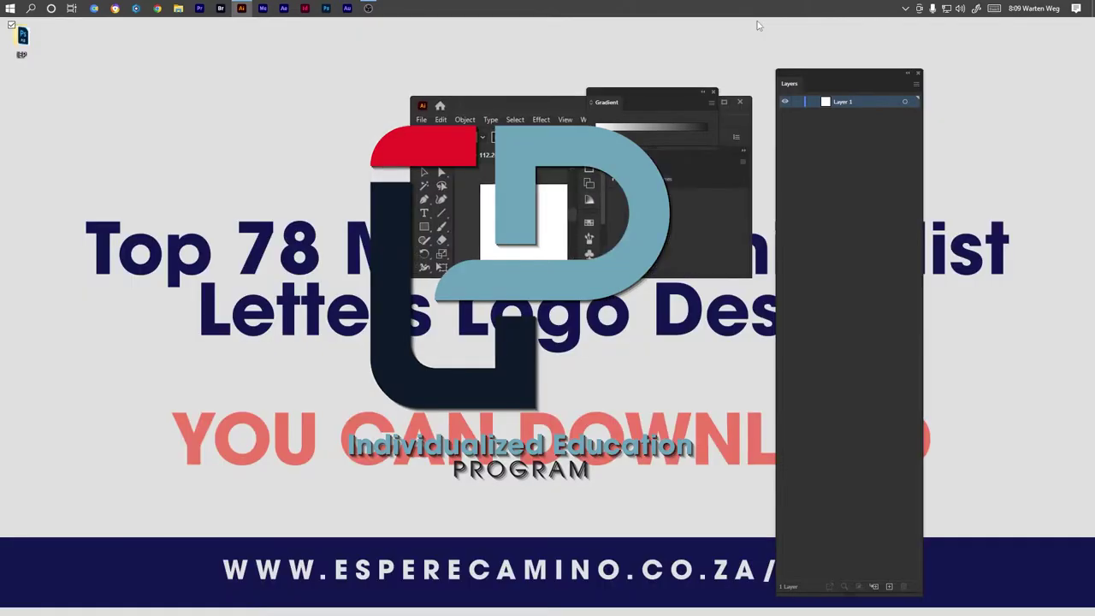
Open the desktop IEP folder and drag its logo PSD onto the Illustrator artboard.
double_click(23, 38)
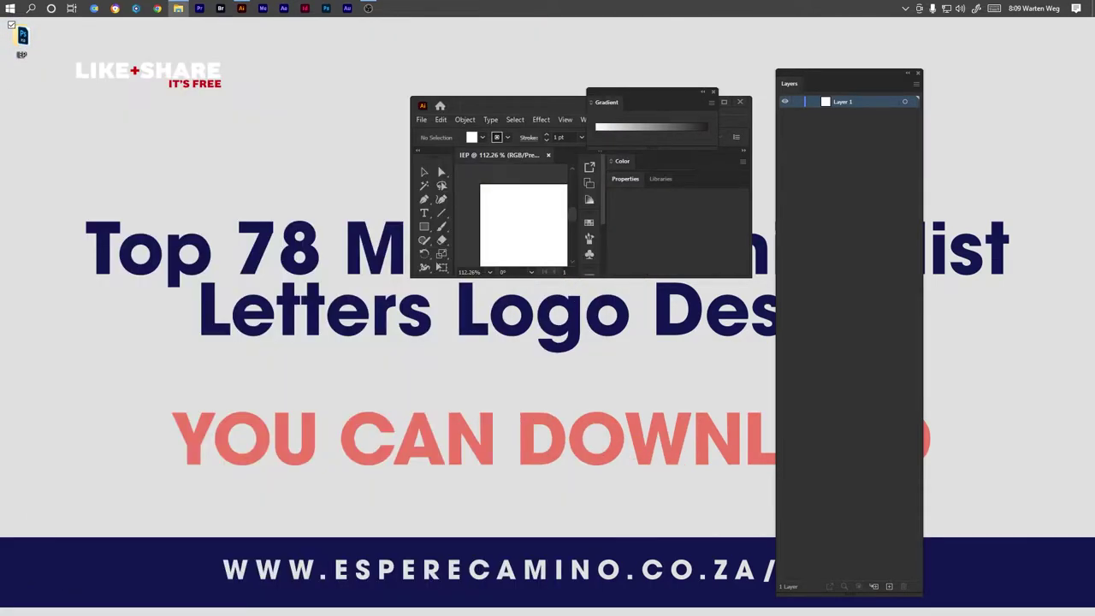
left_click_drag(22, 36, 492, 215)
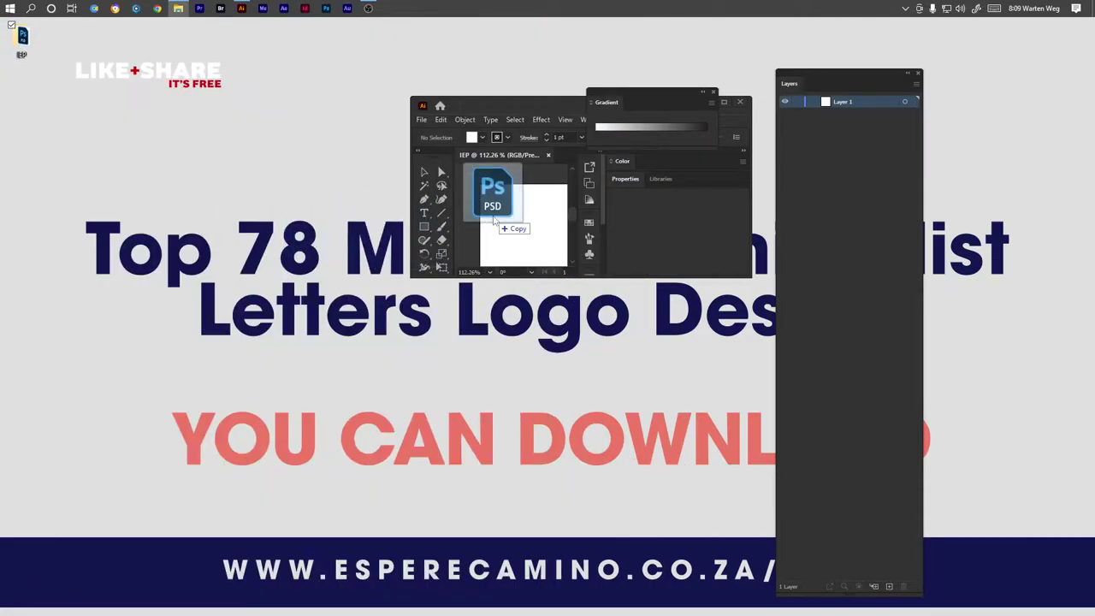
Maximize Illustrator and scale the placed PSD swatches down into the artboard's top-left corner.
left_click(723, 102)
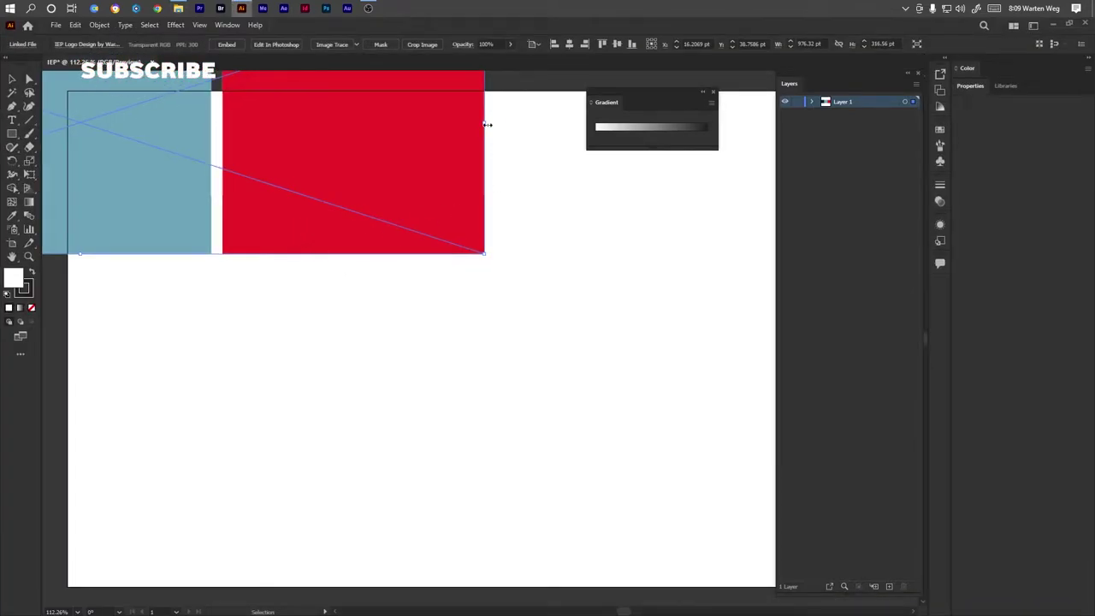
mouse_move(484, 123)
left_mouse_down()
mouse_move(53, 179)
mouse_move(467, 221)
mouse_move(459, 209)
left_mouse_up()
mouse_move(460, 162)
left_mouse_down()
mouse_move(243, 162)
mouse_move(198, 137)
left_mouse_up()
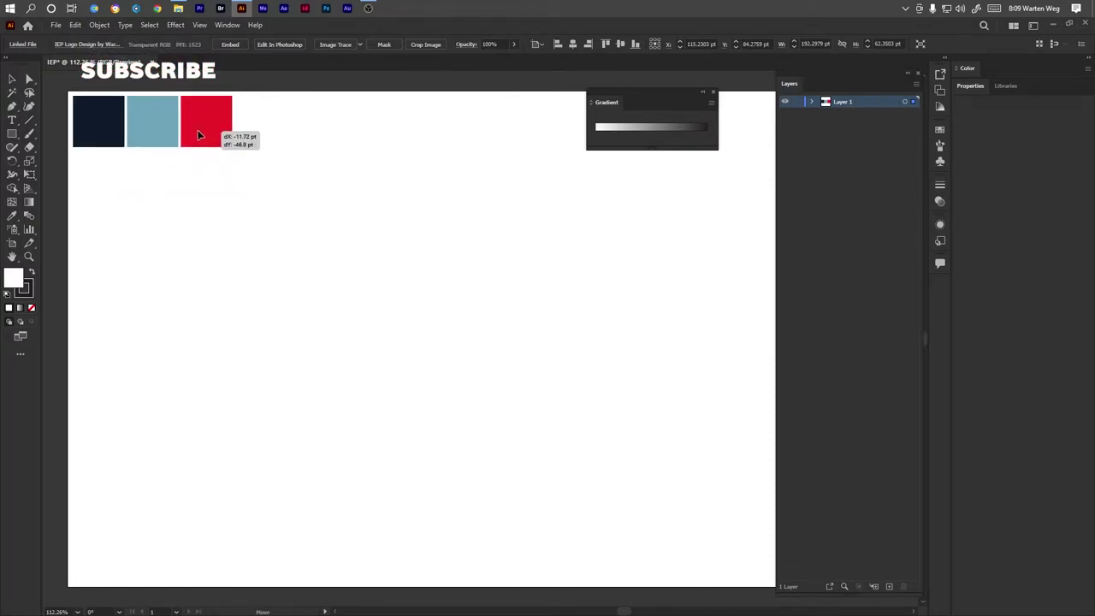
left_click_drag(199, 133, 196, 130)
left_click(445, 317)
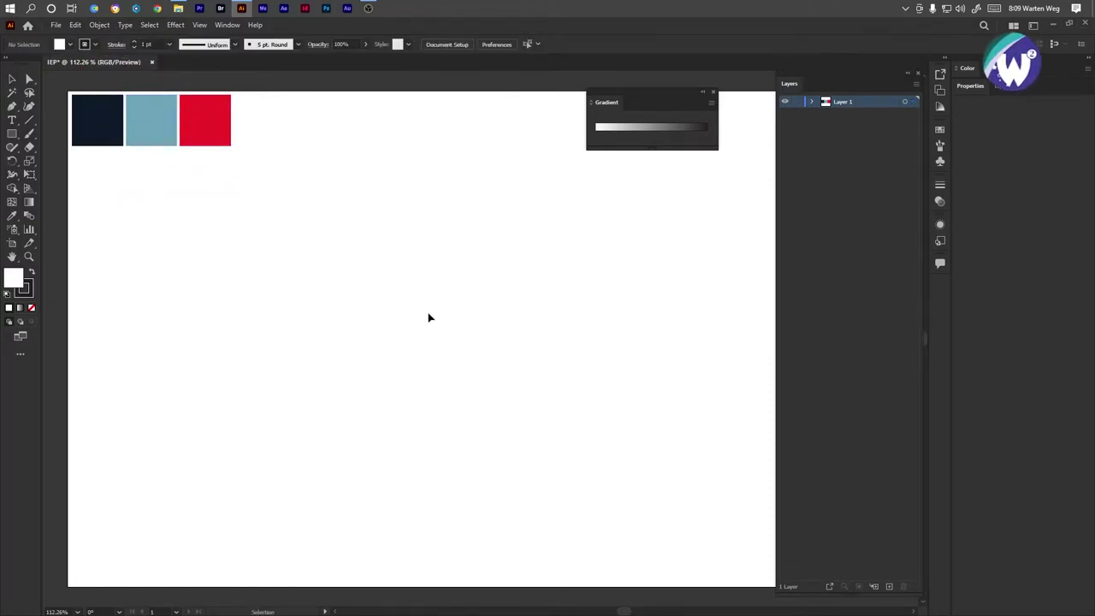
Reset the colours to a black fill with no stroke for drawing rectangles.
left_click(32, 273)
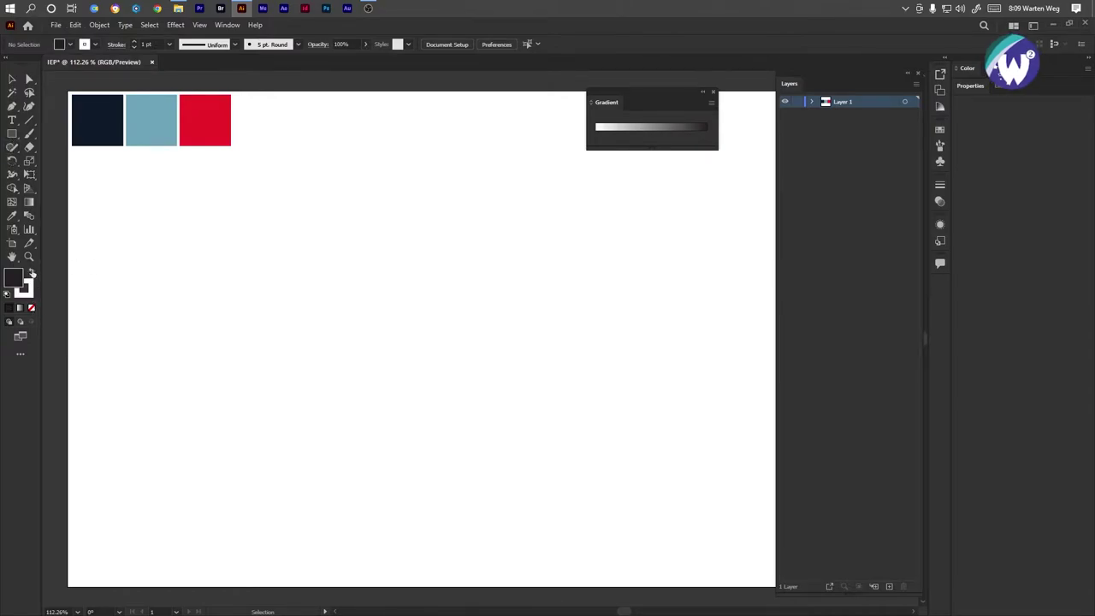
left_click(31, 272)
left_click(32, 308)
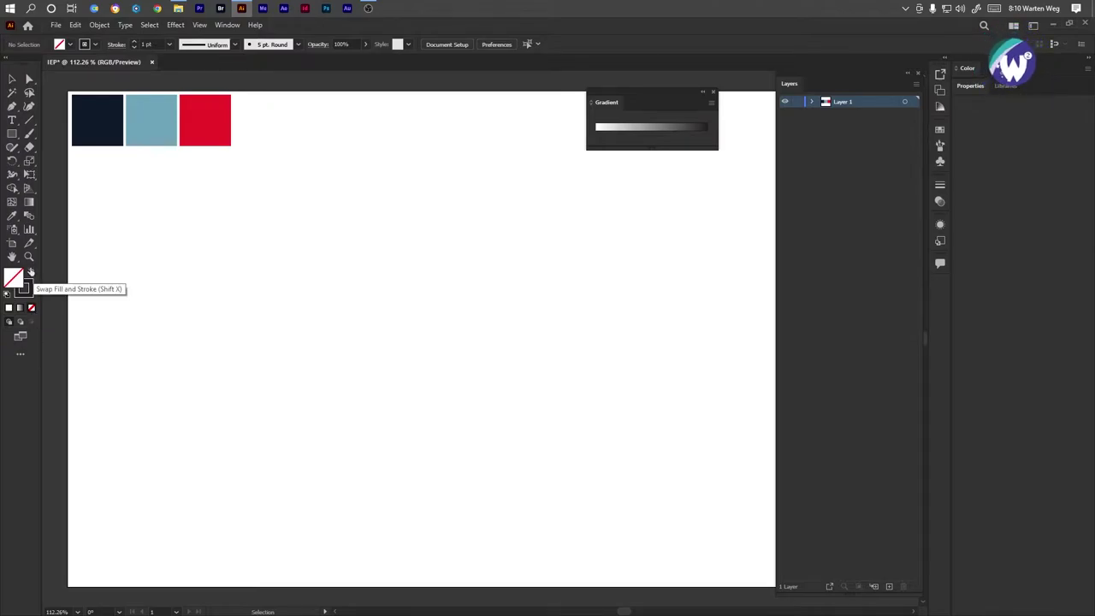
left_click(32, 273)
left_click(12, 134)
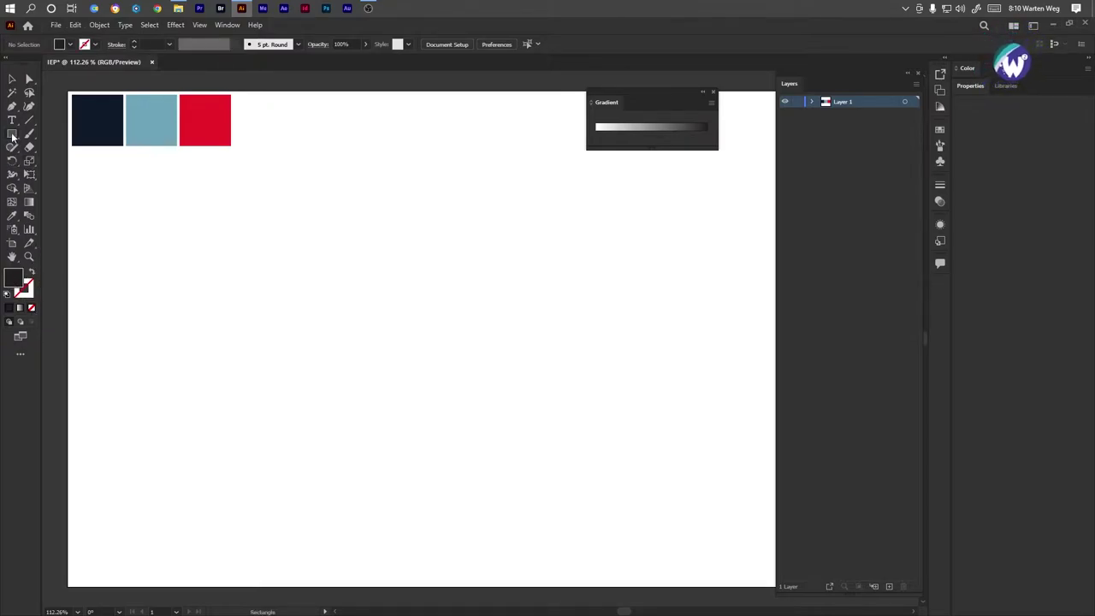
Draw a dark square with a smaller white square vertically centred inside it.
left_click_drag(263, 218, 463, 416)
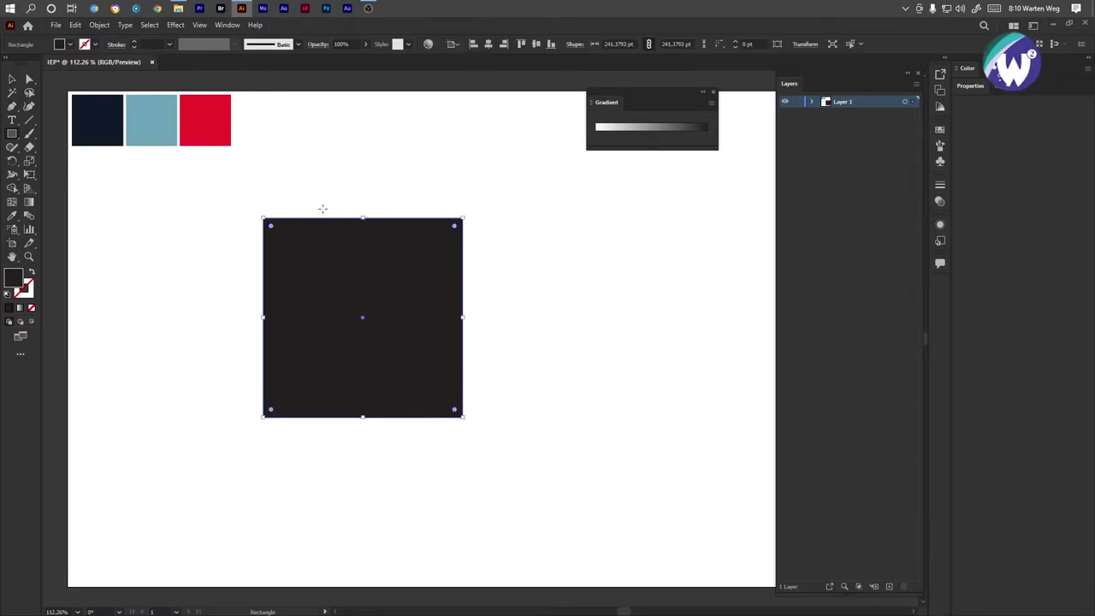
left_click_drag(302, 306, 266, 305)
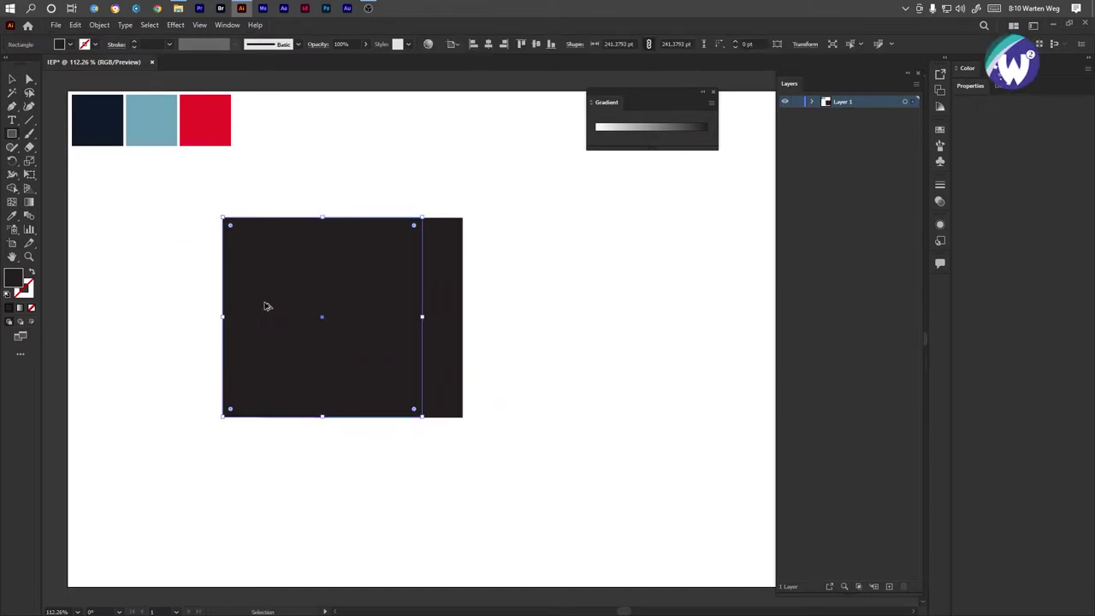
key("i")
left_click(195, 293)
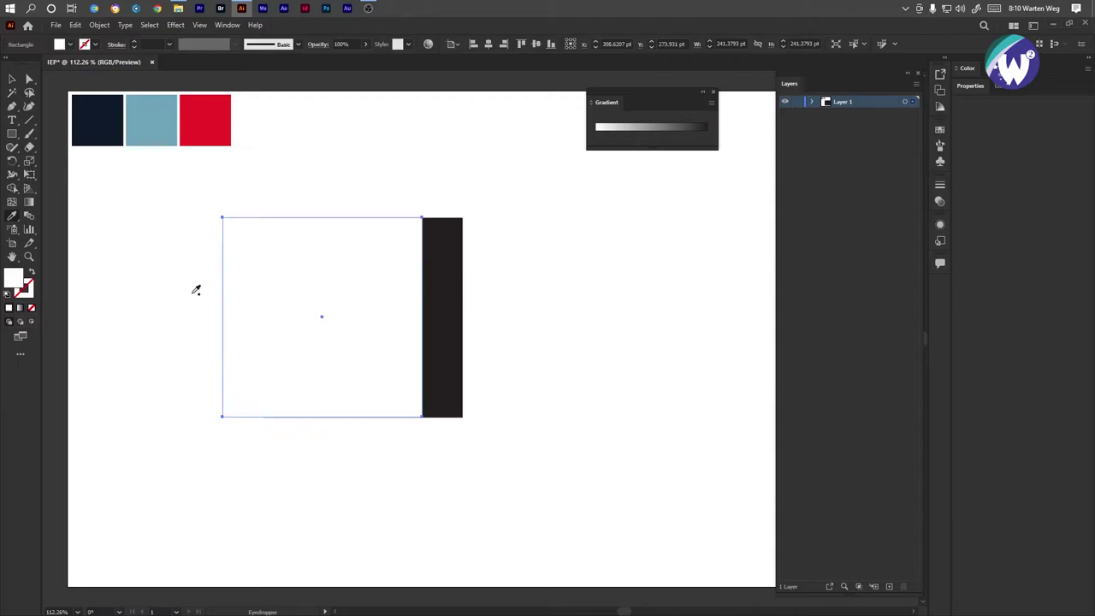
key("v")
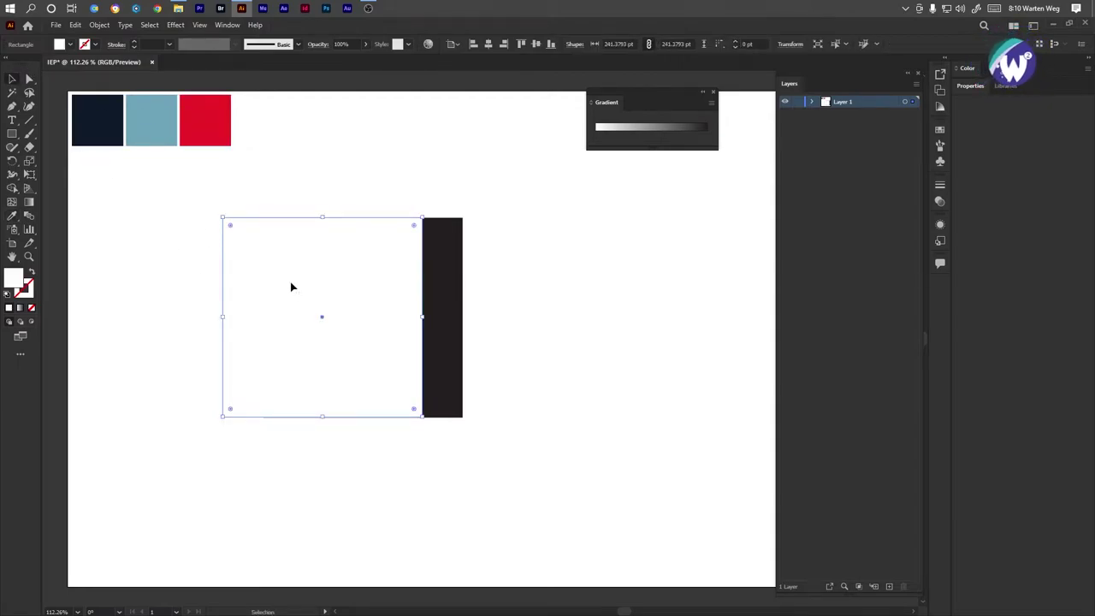
mouse_move(229, 223)
left_mouse_down()
mouse_move(298, 289)
mouse_move(364, 271)
left_mouse_up()
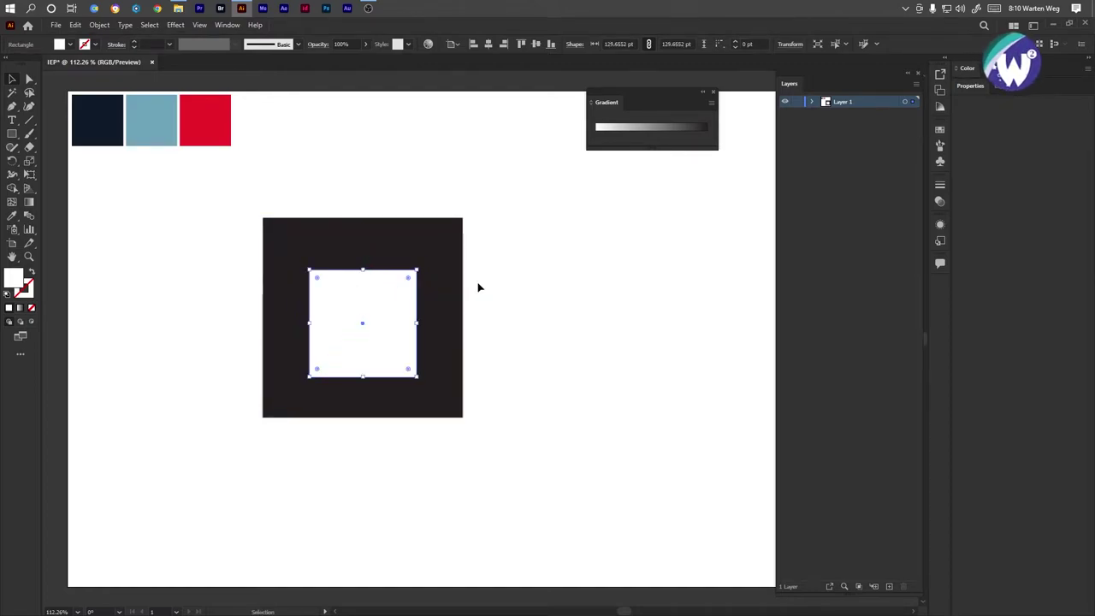
left_click(332, 385, "shift")
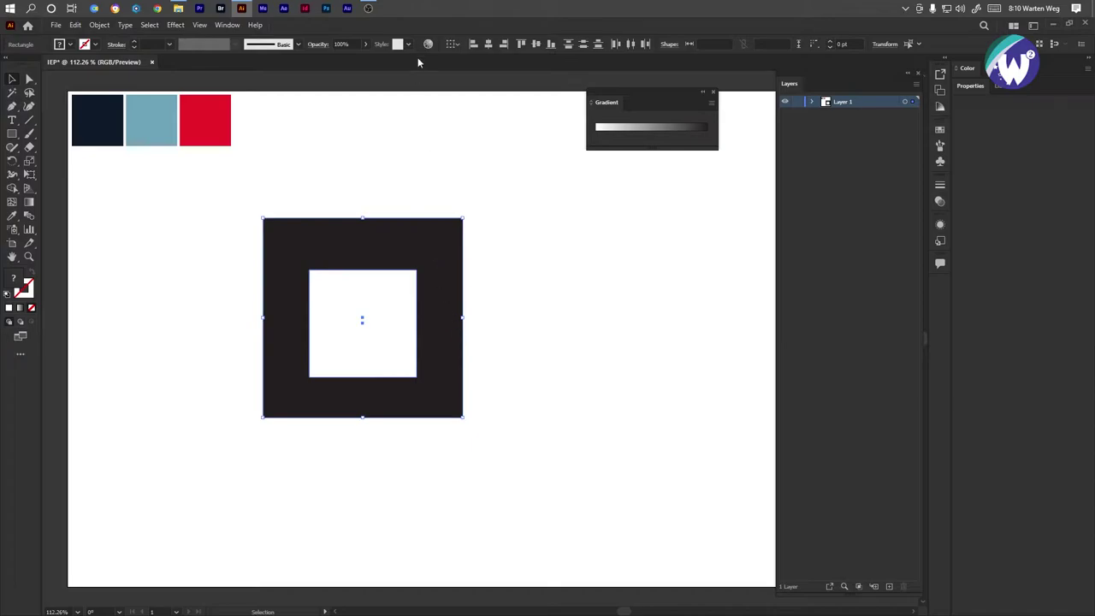
left_click(536, 44)
left_click_drag(436, 257, 556, 237)
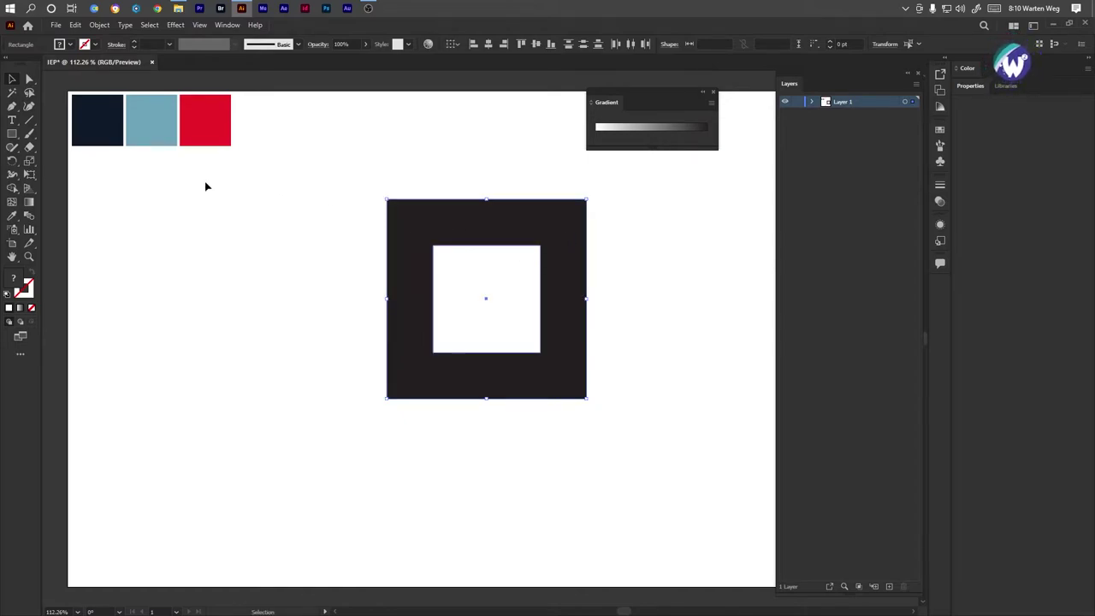
Draw a tall rectangle at the artboard's left edge and fill it with the square's dark colour.
left_click(29, 78)
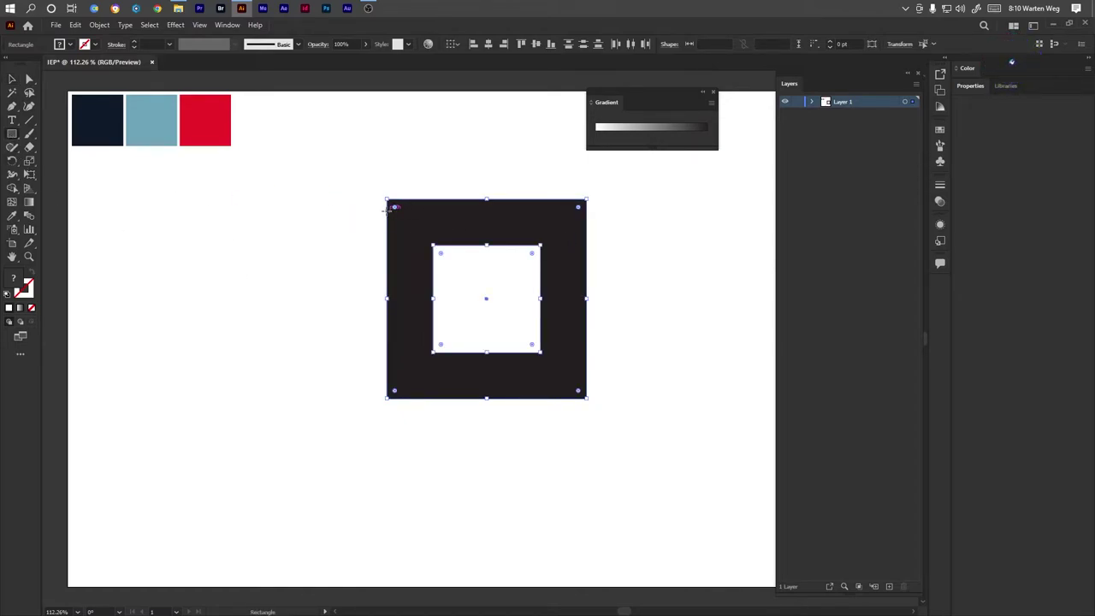
left_click_drag(393, 219, 432, 414)
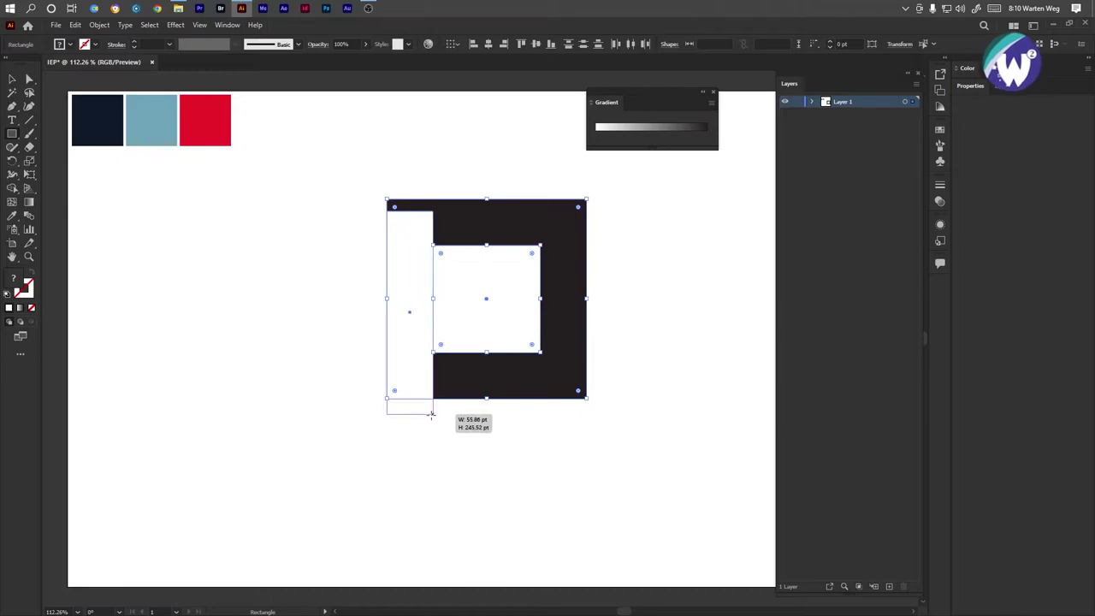
left_click_drag(418, 354, 88, 369)
key("i")
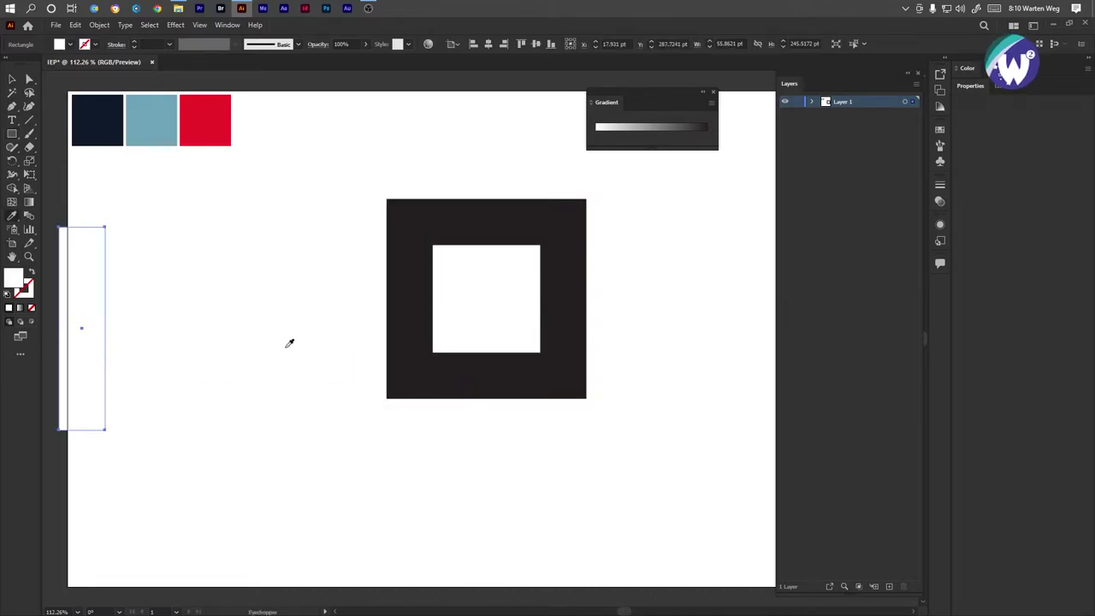
left_click(402, 241)
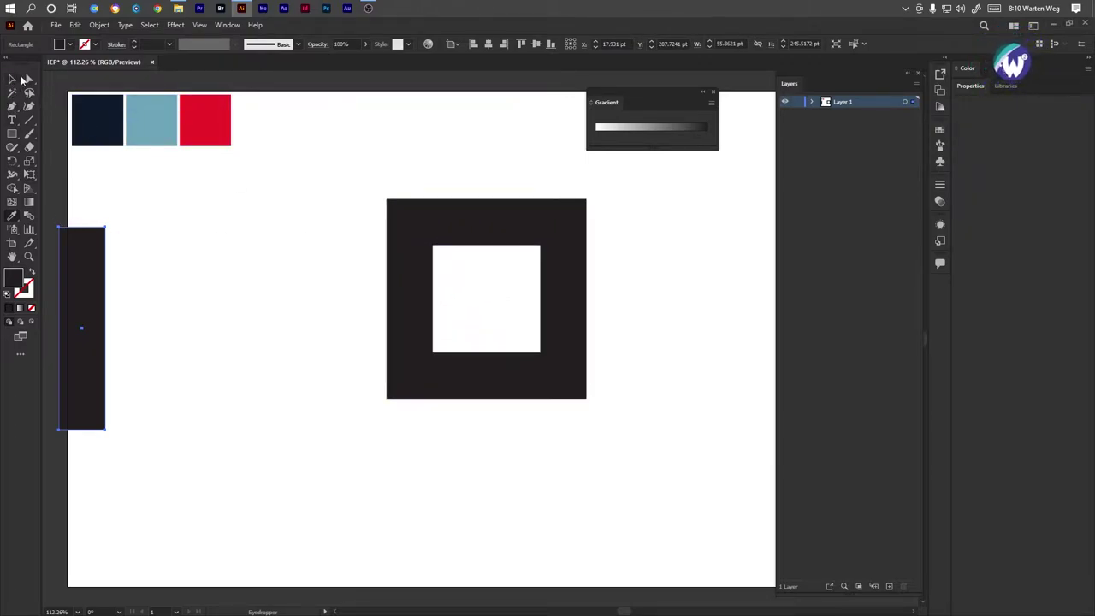
key("a")
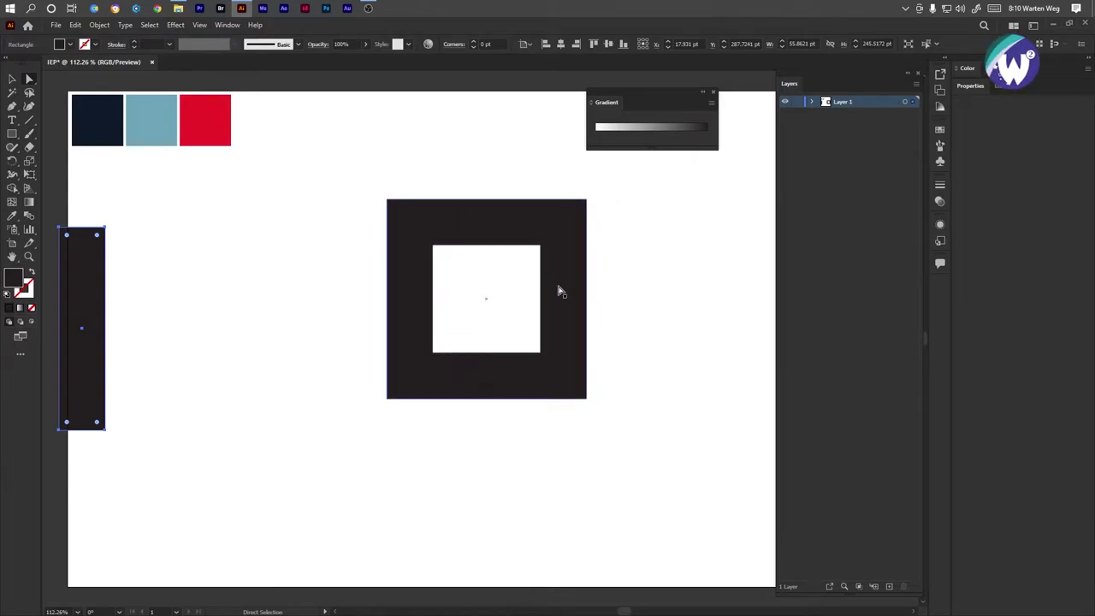
Fully round the right corners of both the outer dark square and inner white square.
left_click(562, 293)
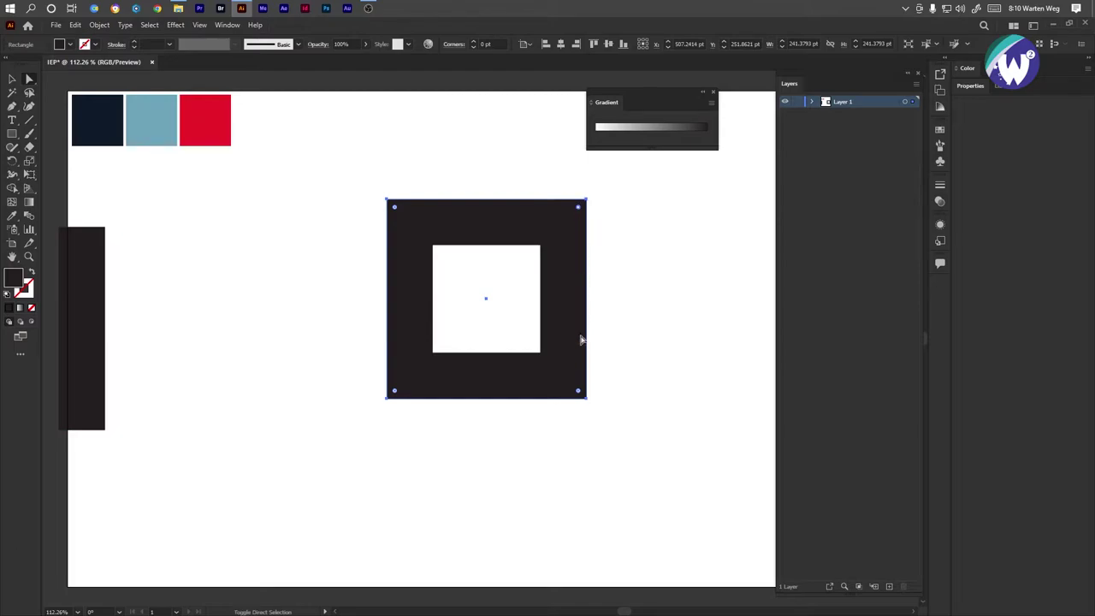
left_click_drag(579, 392, 364, 377)
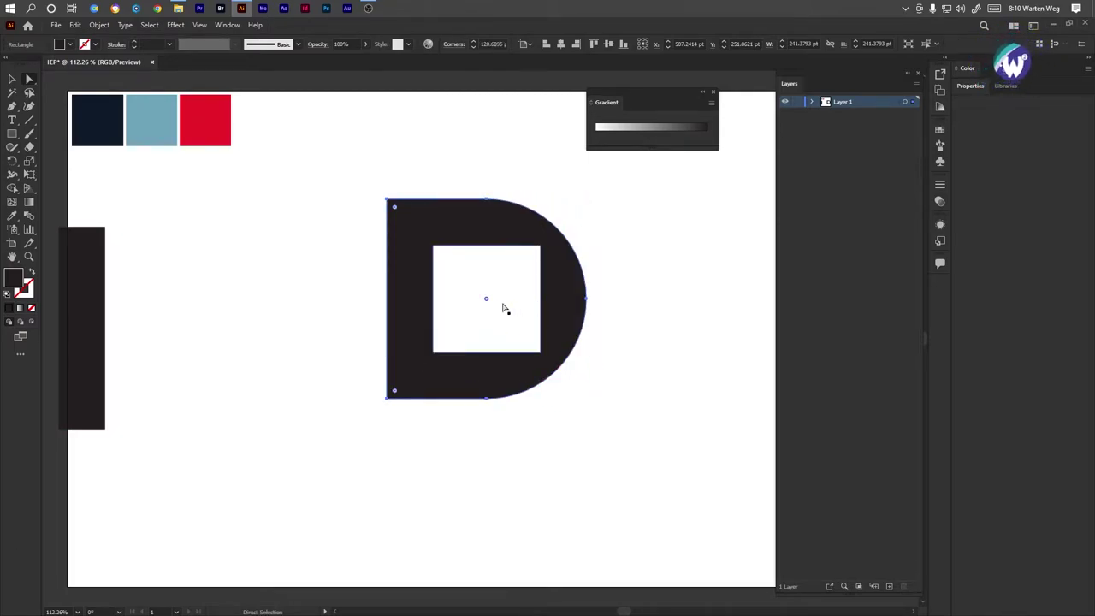
left_click(519, 310)
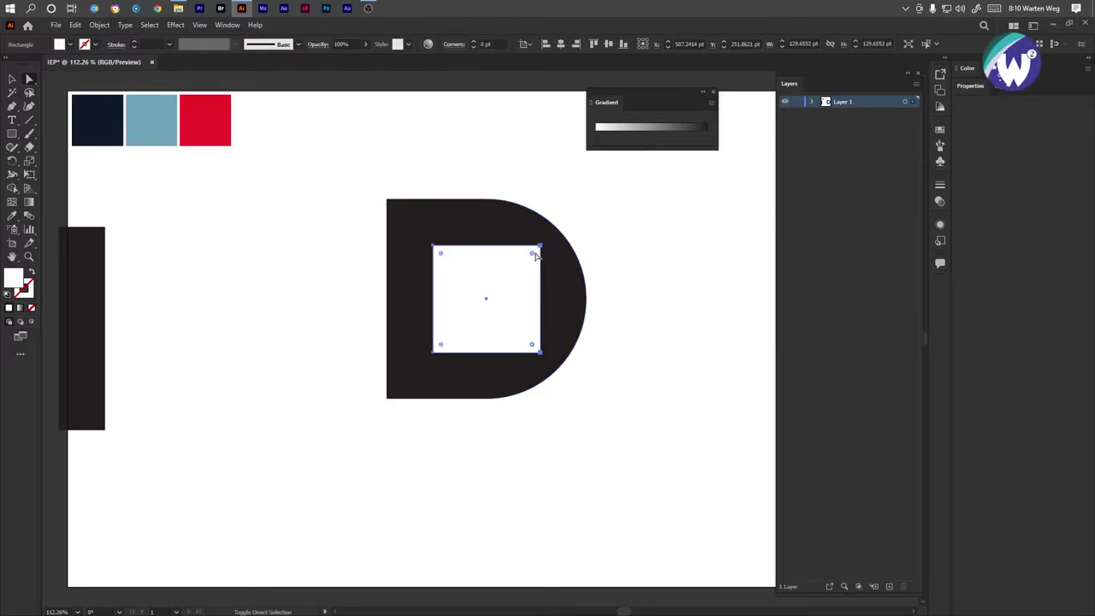
mouse_move(532, 253)
left_mouse_down()
mouse_move(507, 258)
mouse_move(533, 256)
left_mouse_up()
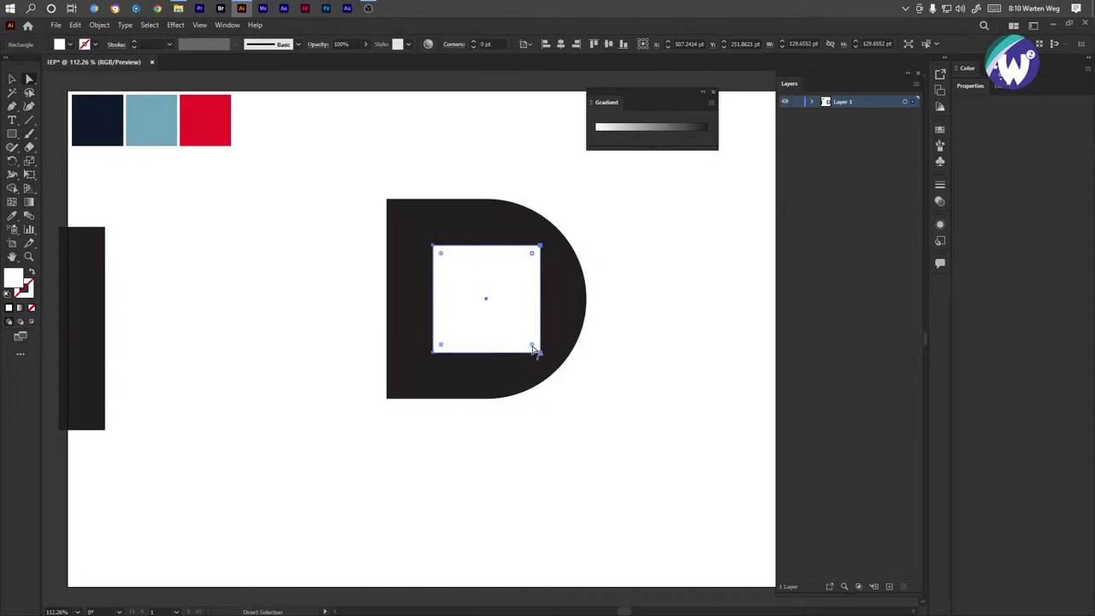
left_click_drag(532, 346, 411, 347)
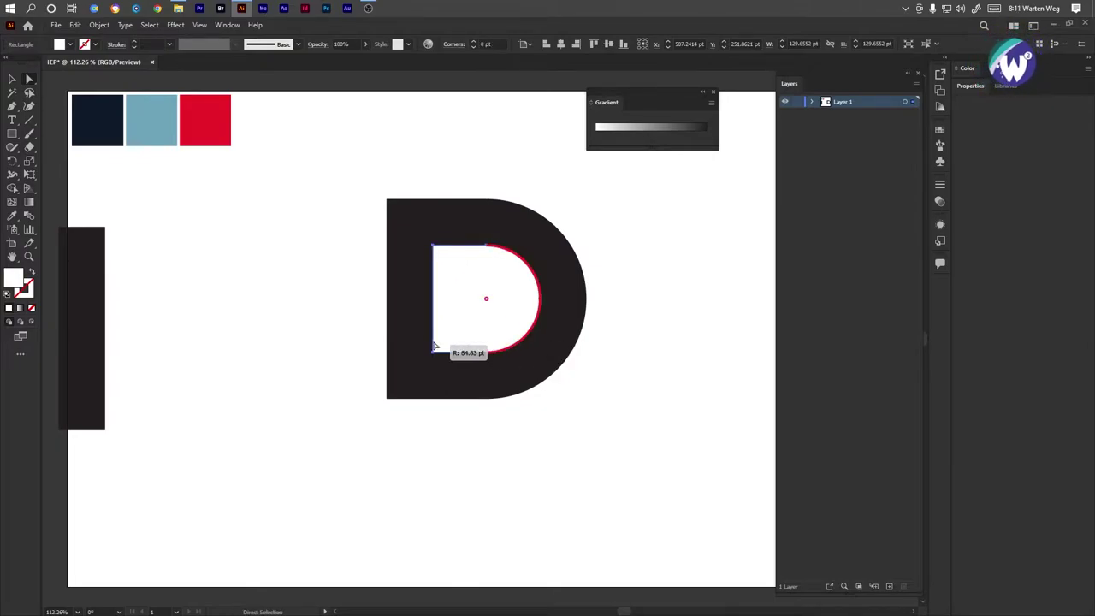
left_click(565, 224)
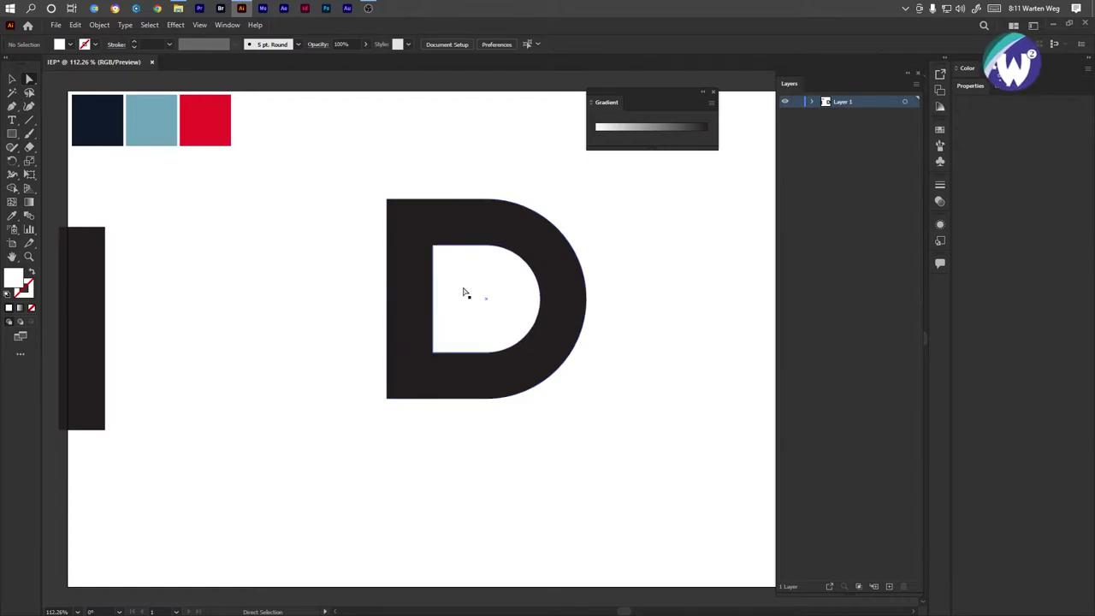
Copy the left dark rectangle onto the D as a full-height stem forming a P.
left_click(90, 321)
key("v")
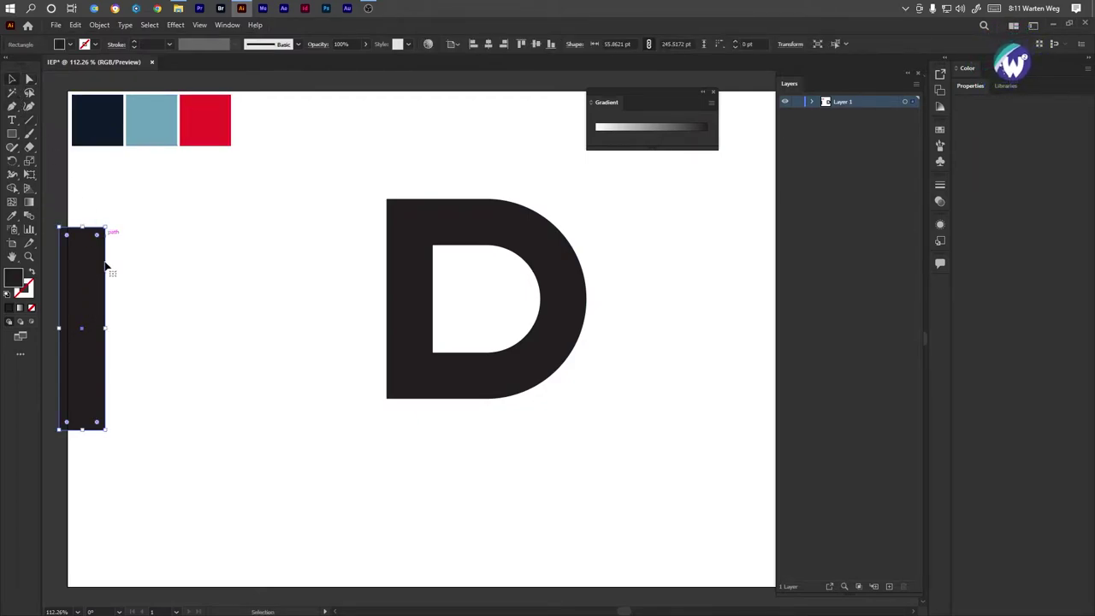
left_click_drag(99, 314, 430, 406)
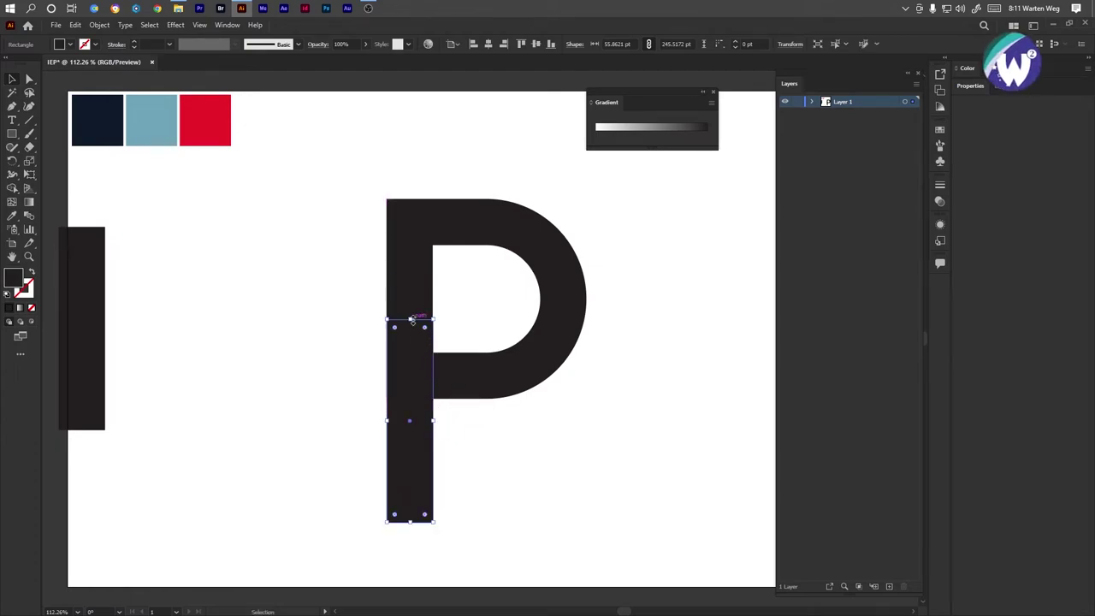
left_click_drag(412, 320, 415, 202)
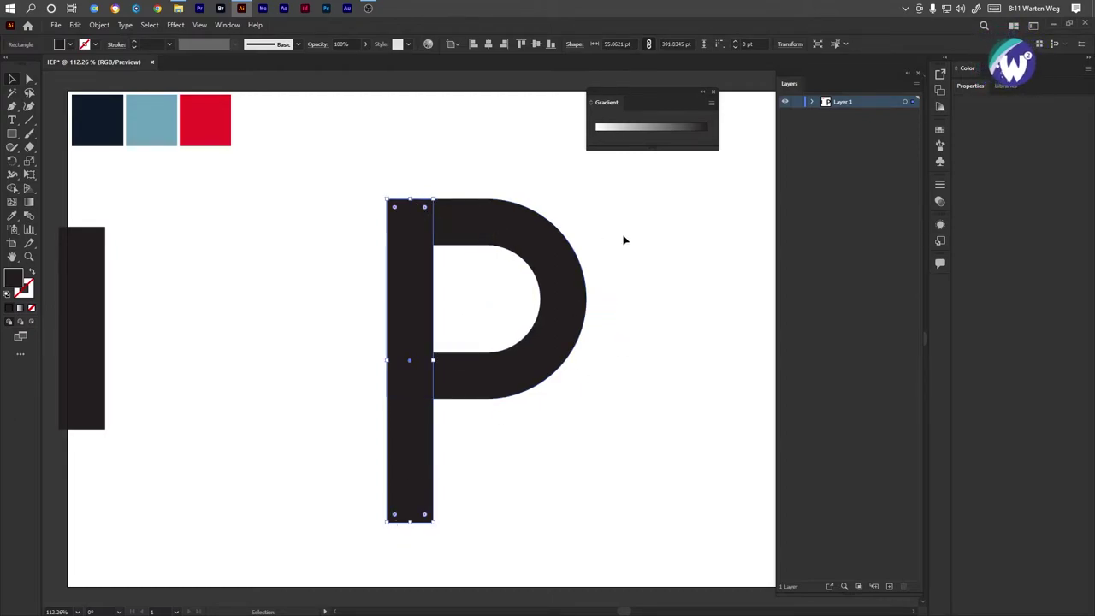
Duplicate the stem, rotate it 90° and place it as a short bar across the stem.
mouse_move(419, 274)
left_mouse_down()
mouse_move(183, 313)
mouse_move(210, 315)
left_mouse_up()
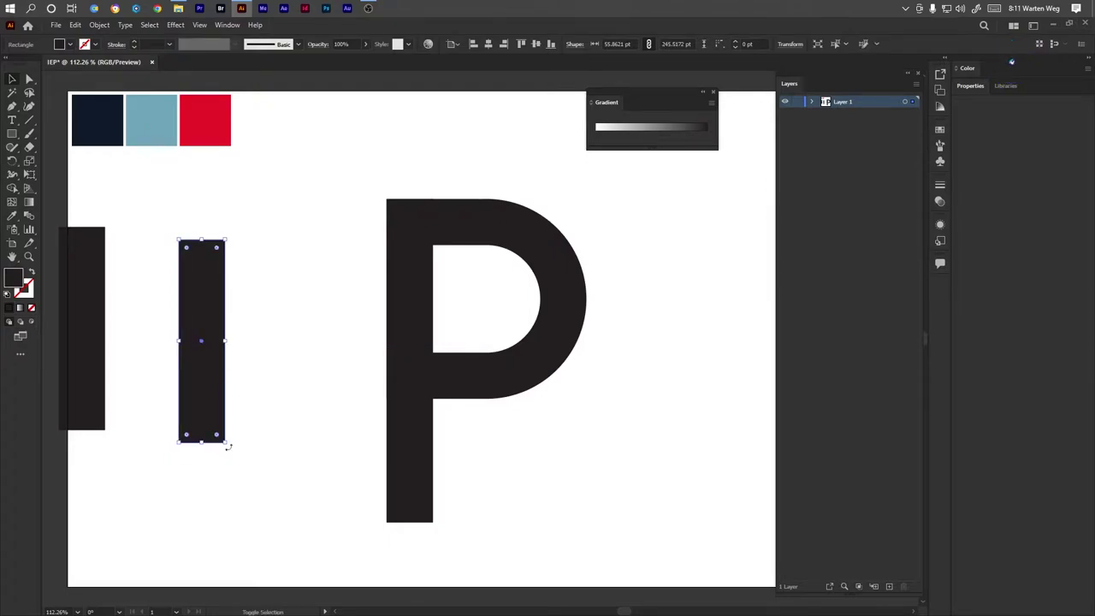
mouse_move(227, 446)
left_mouse_down()
mouse_move(280, 436)
mouse_move(310, 334)
mouse_move(181, 345)
left_mouse_up()
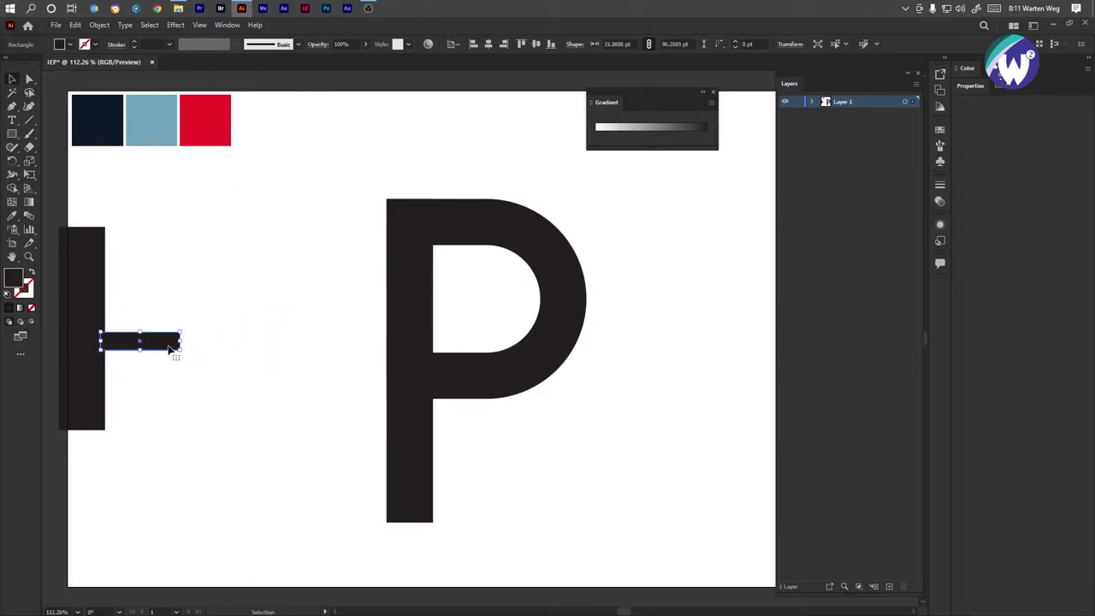
left_click_drag(170, 346, 432, 413)
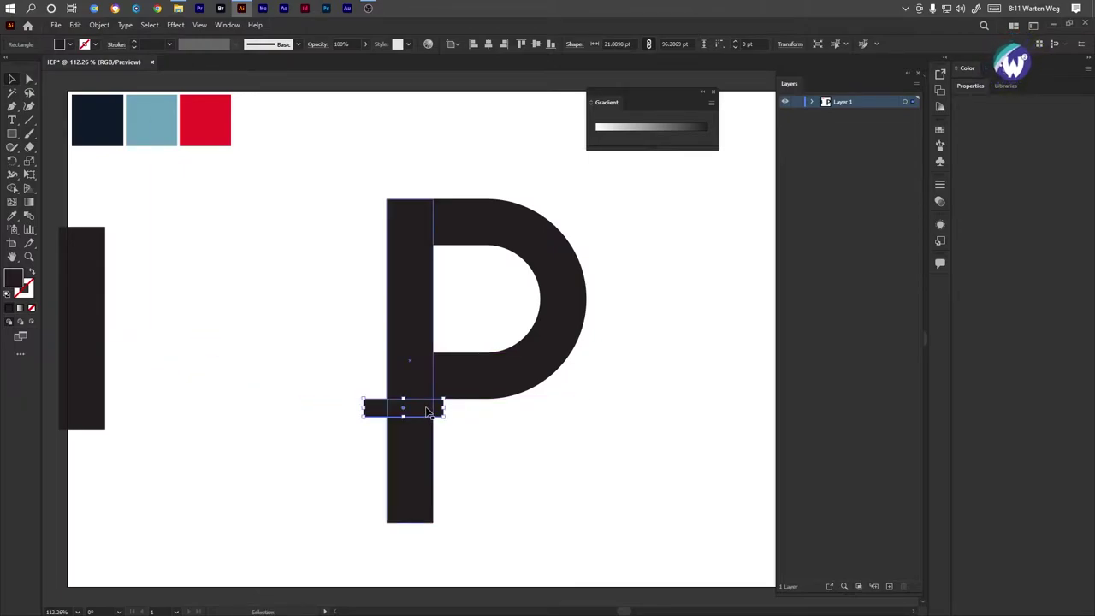
Colour the crossing bar red from the palette and bring it above the stem in Layers.
key("i")
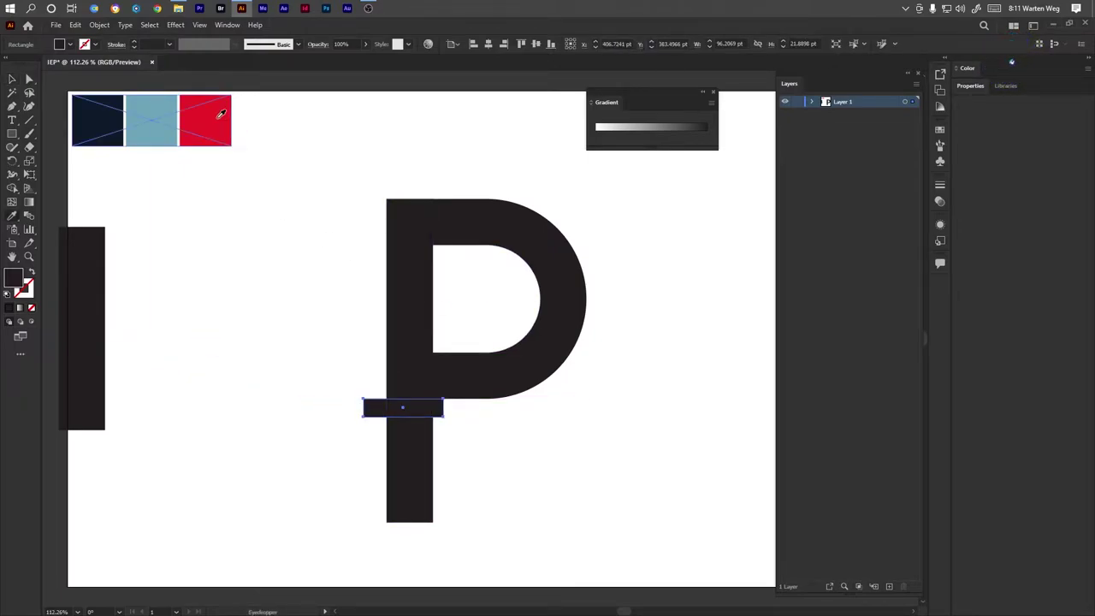
left_click(220, 115)
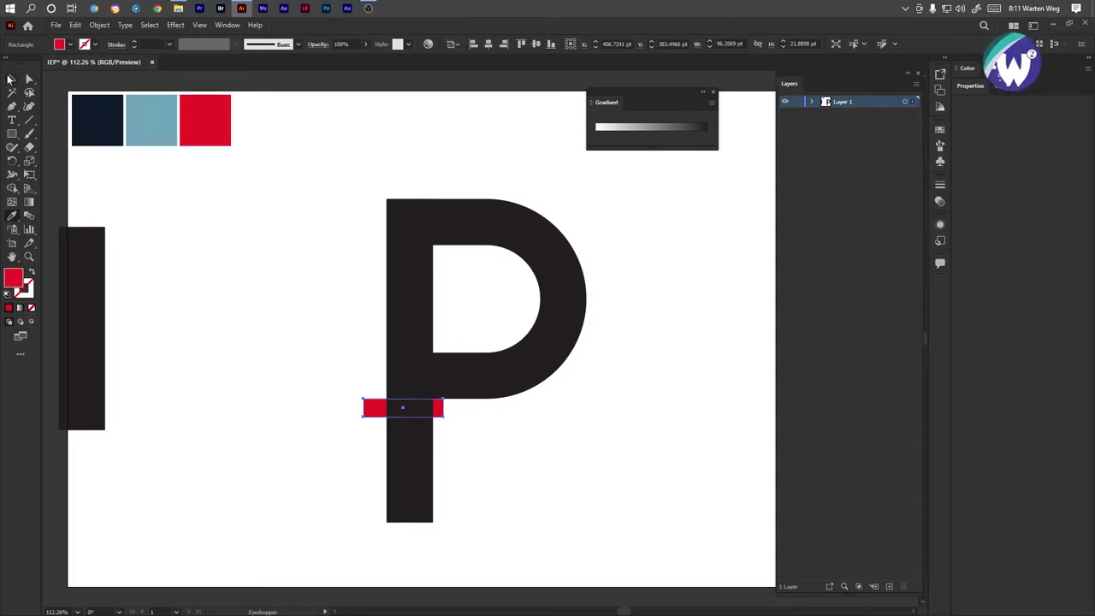
left_click(11, 79)
left_click(813, 102)
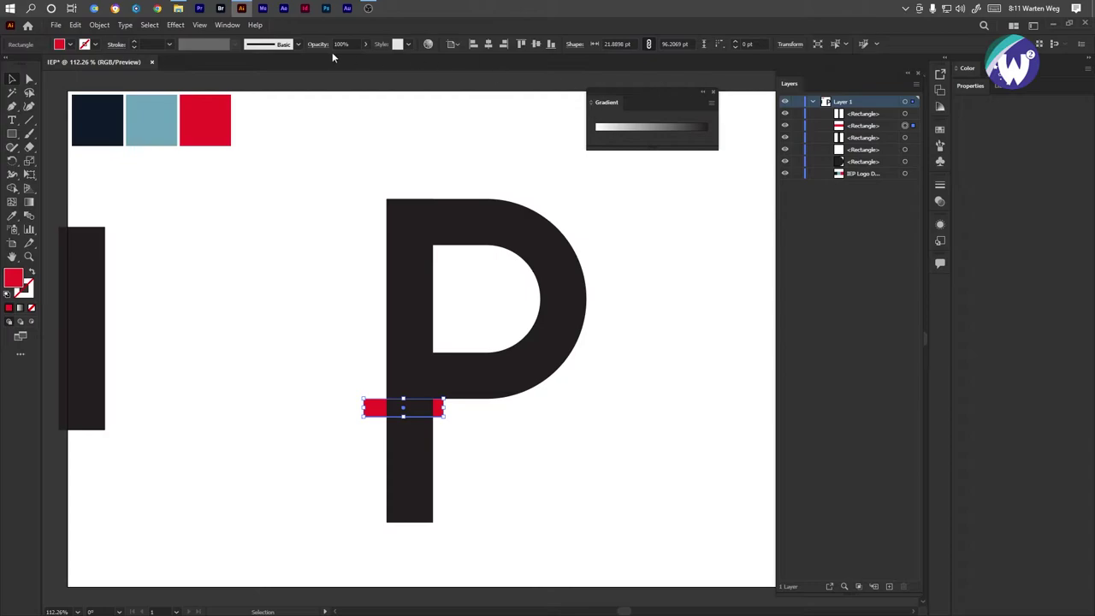
left_click(236, 26)
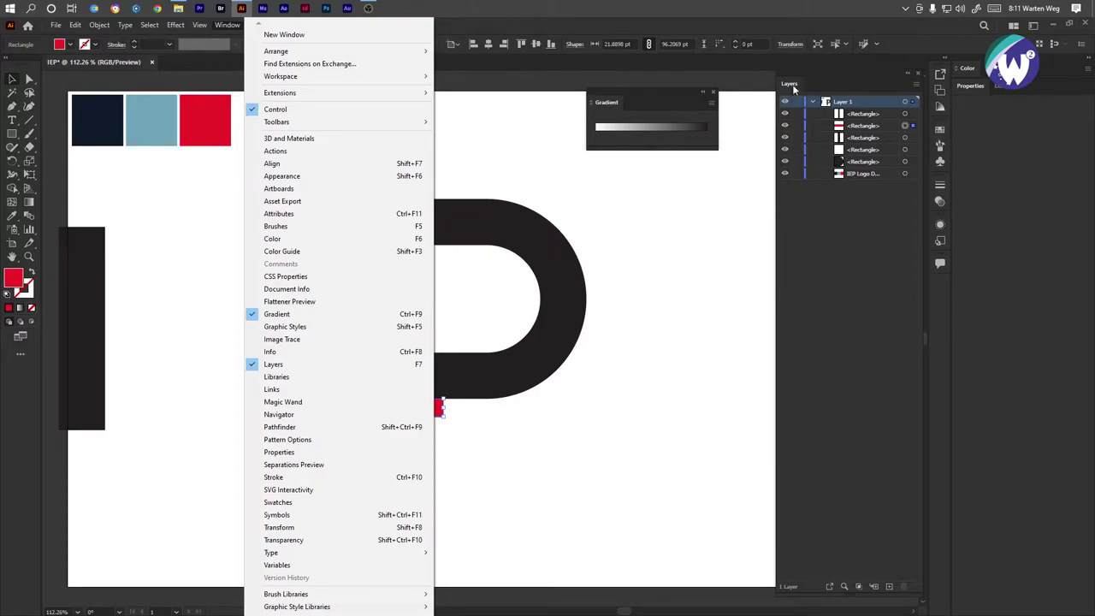
left_click(860, 124)
left_click_drag(861, 125, 860, 113)
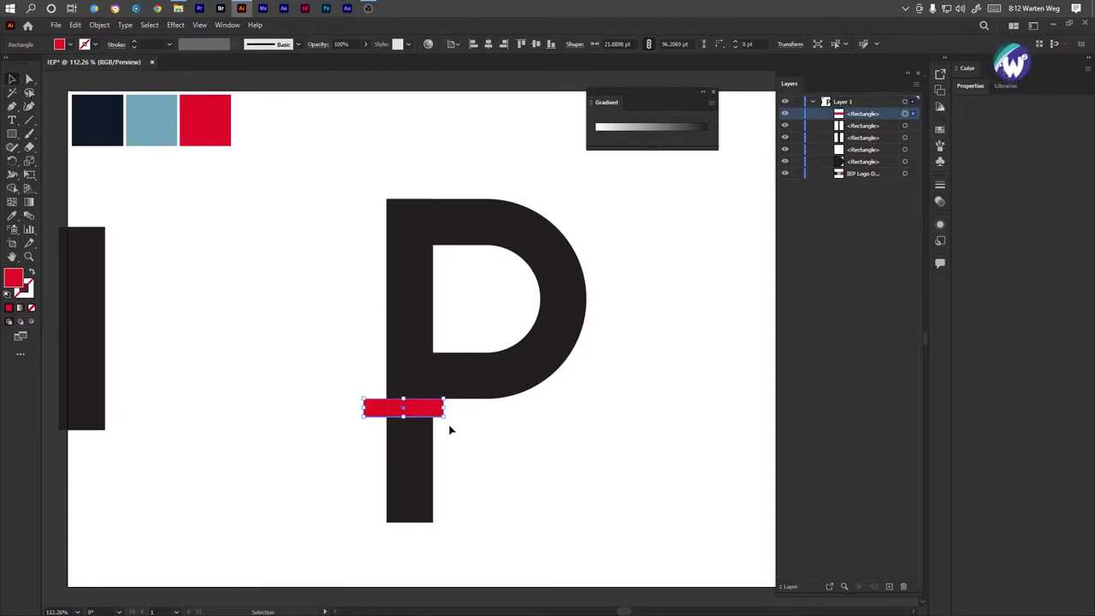
Duplicate the red bar higher up the stem, then move the whole P right.
left_click_drag(436, 418, 436, 350, "alt")
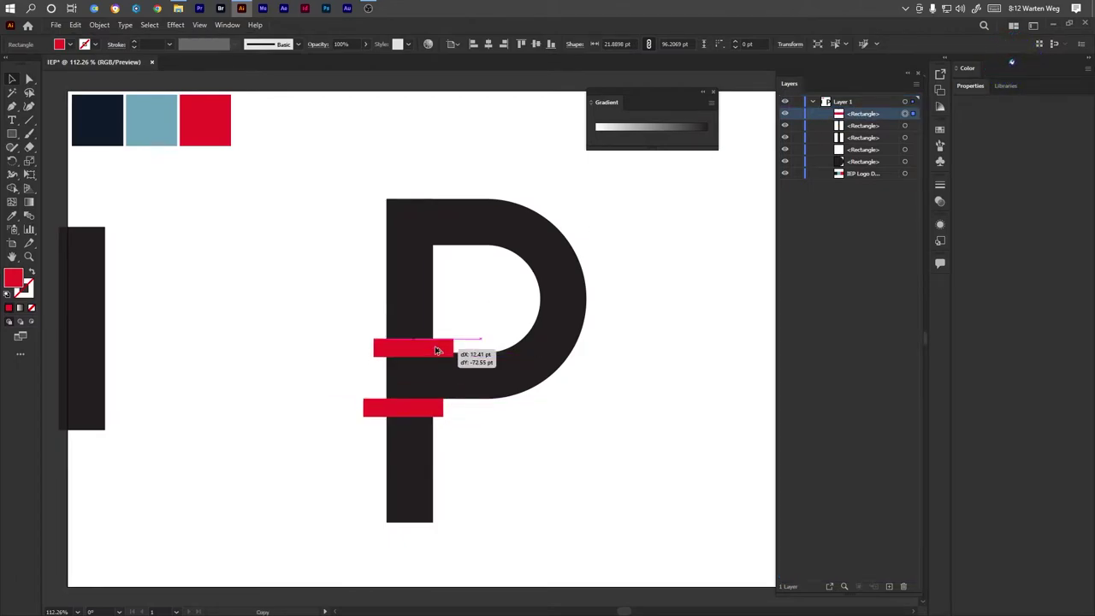
scroll(440, 376, "up", 5)
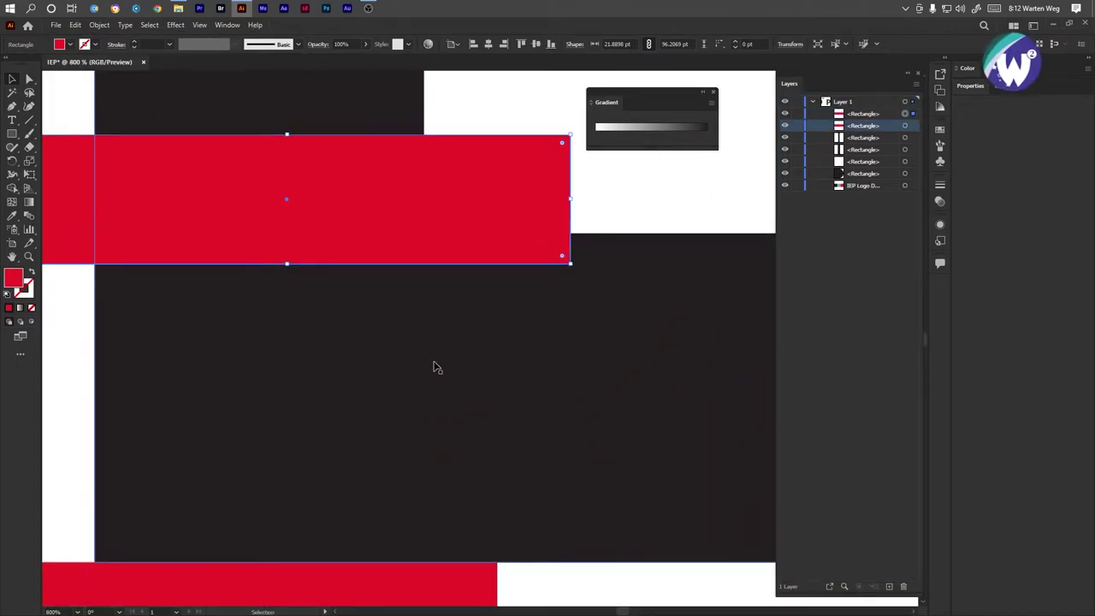
left_click_drag(375, 240, 380, 203)
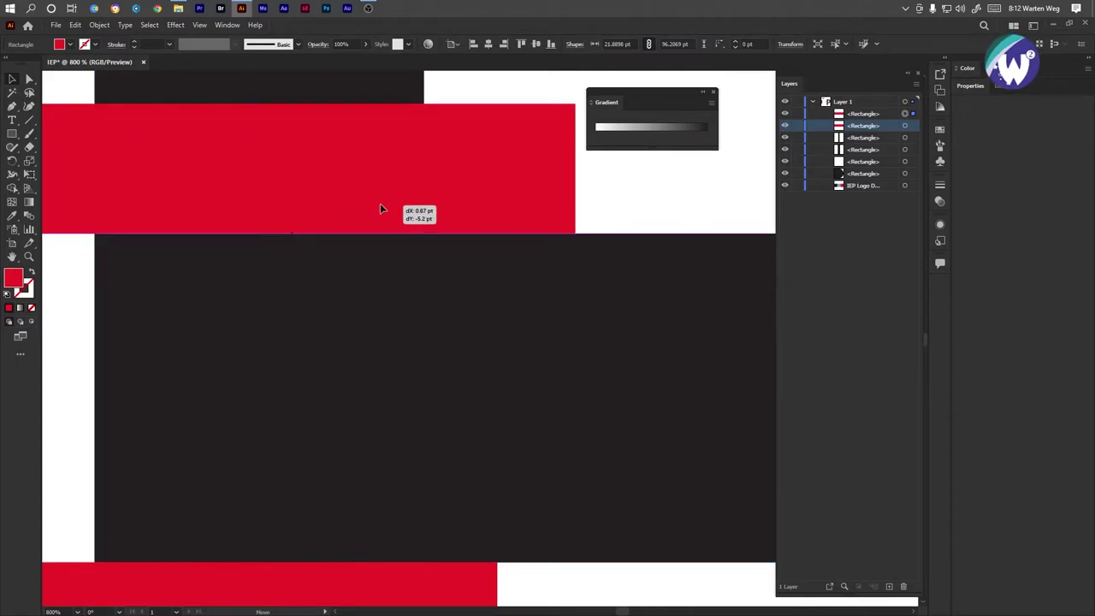
scroll(428, 586, "up", 2)
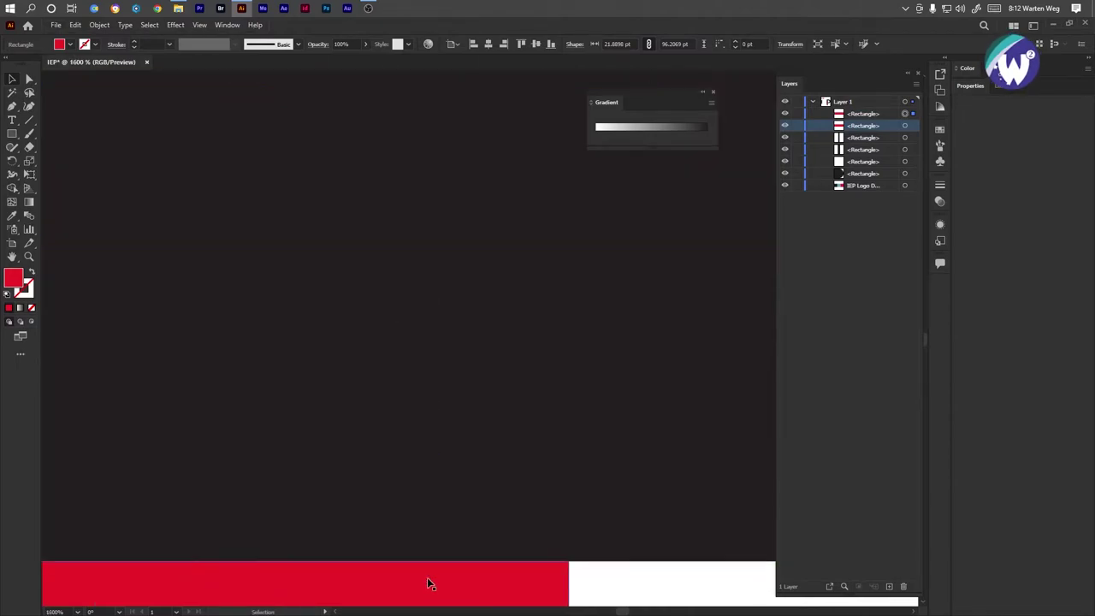
mouse_move(432, 569)
left_mouse_down()
mouse_move(438, 390)
mouse_move(440, 402)
left_mouse_up()
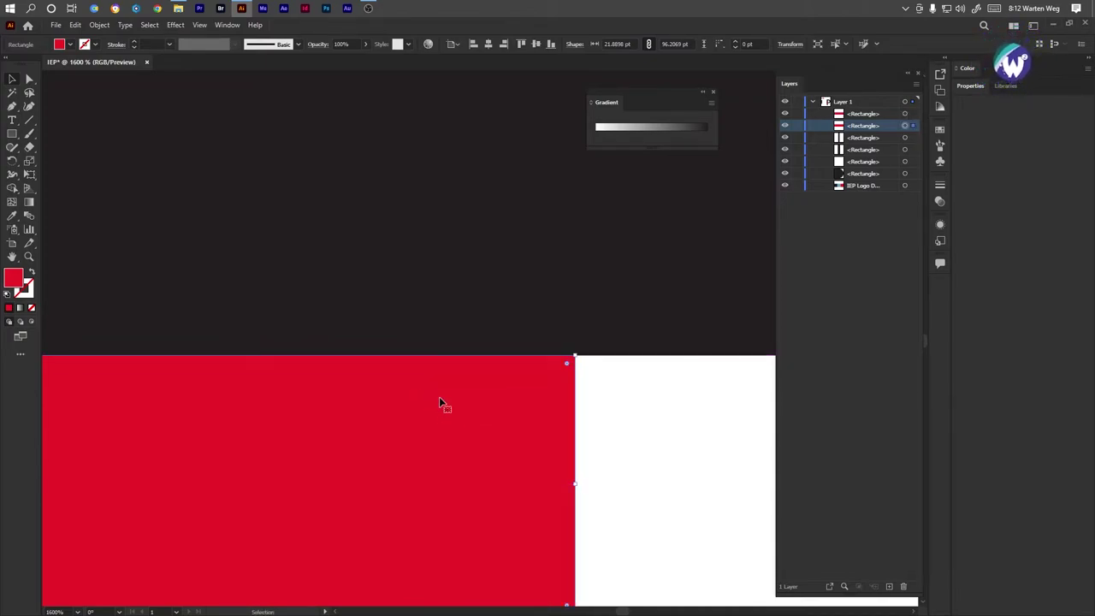
scroll(406, 433, "down", 6)
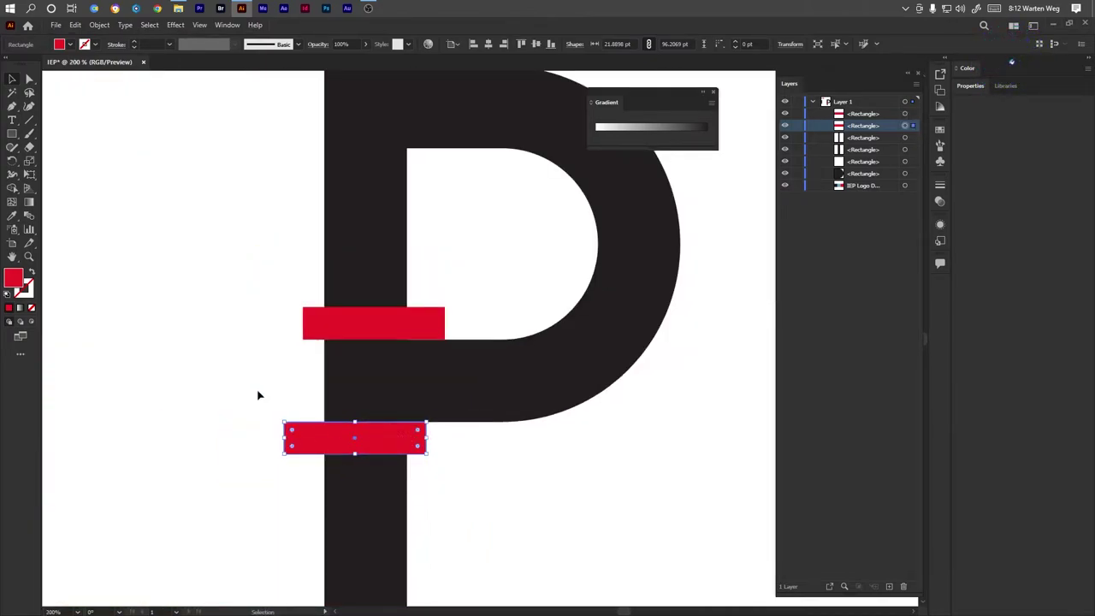
scroll(404, 390, "down", 2)
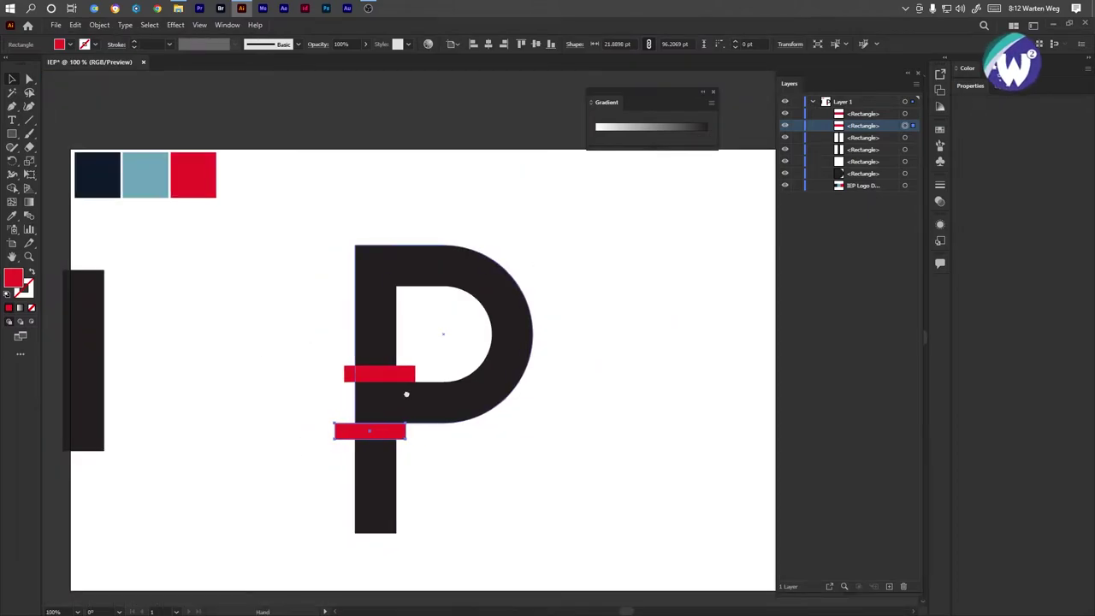
left_click_drag(407, 395, 522, 380)
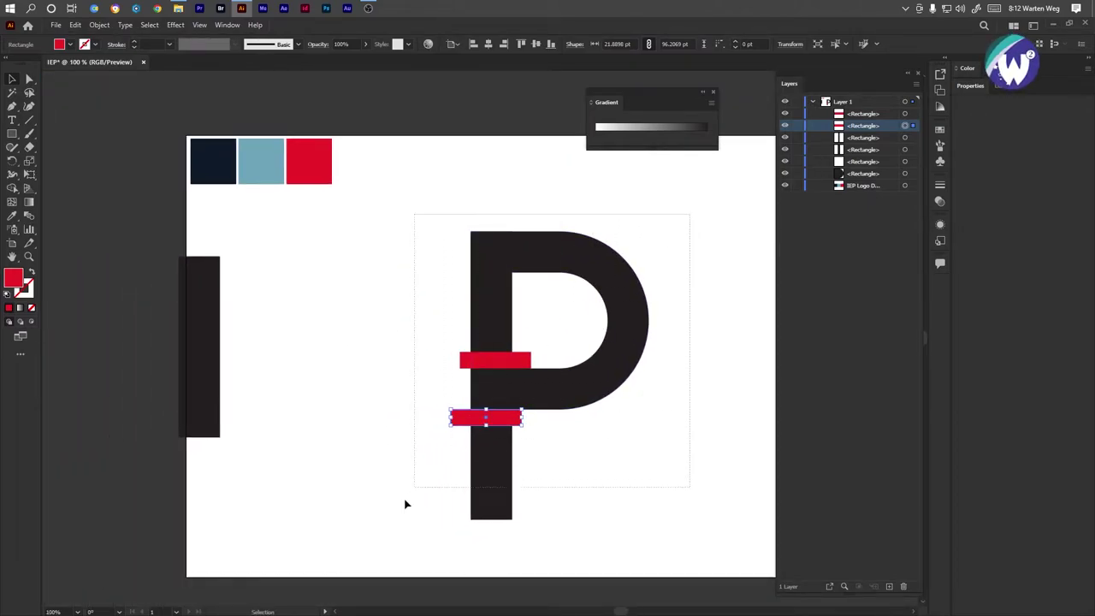
left_click_drag(406, 505, 371, 543)
left_click_drag(481, 482, 602, 466)
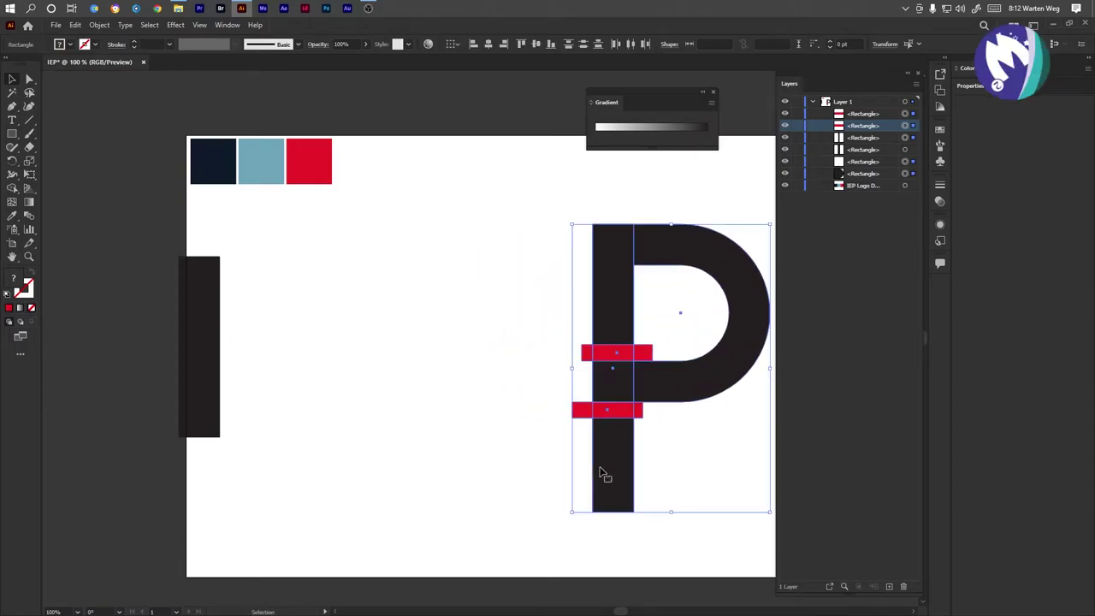
Place a copy of the P's stem just to its left as the I, making IP.
left_click(511, 466)
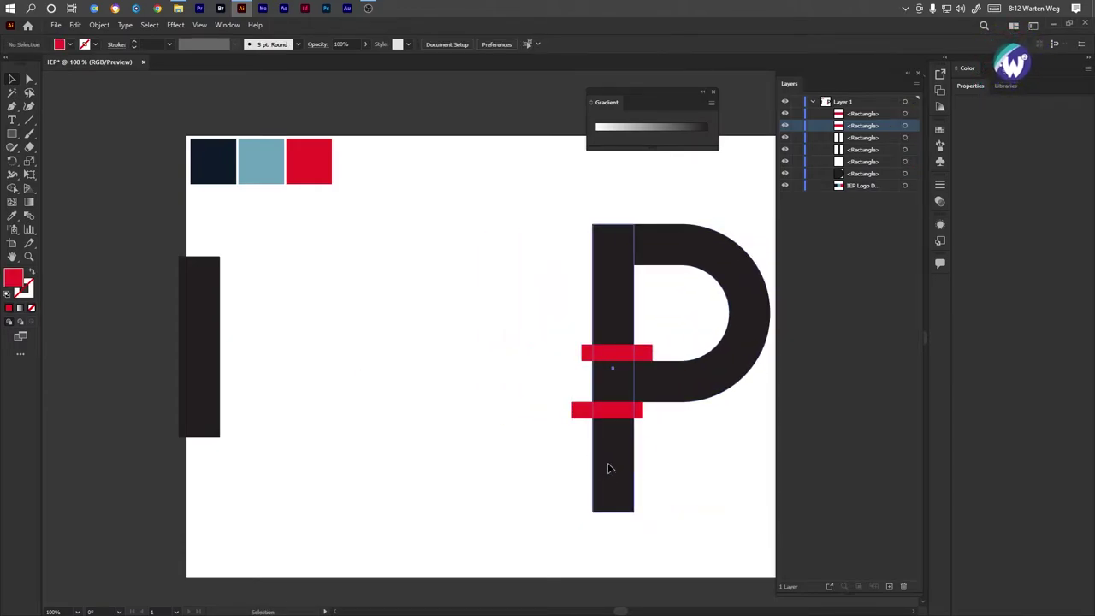
left_click_drag(608, 465, 500, 465)
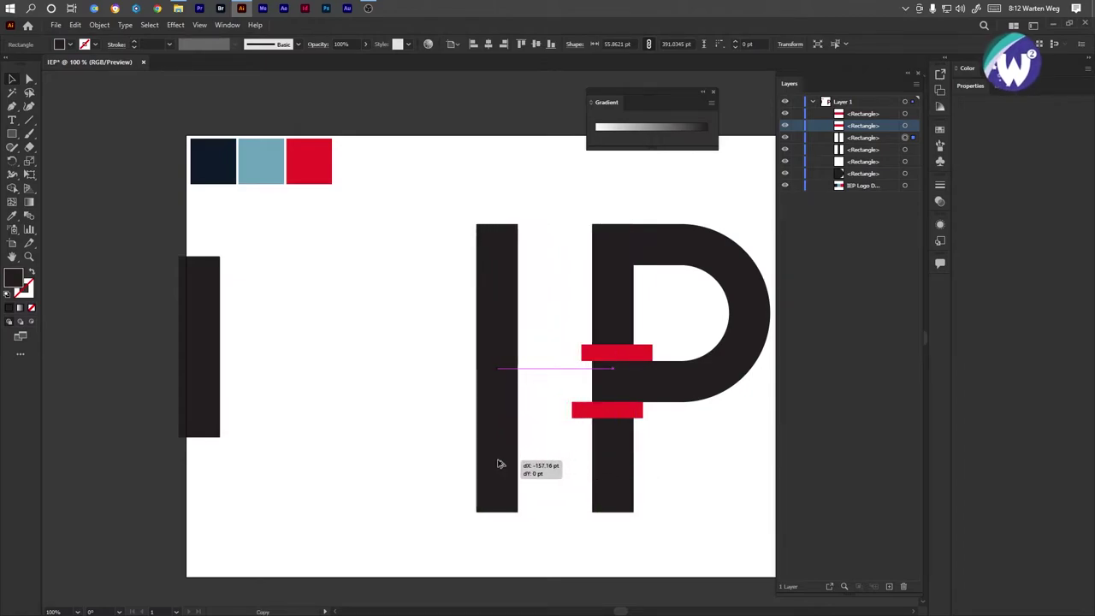
left_click_drag(500, 465, 507, 464)
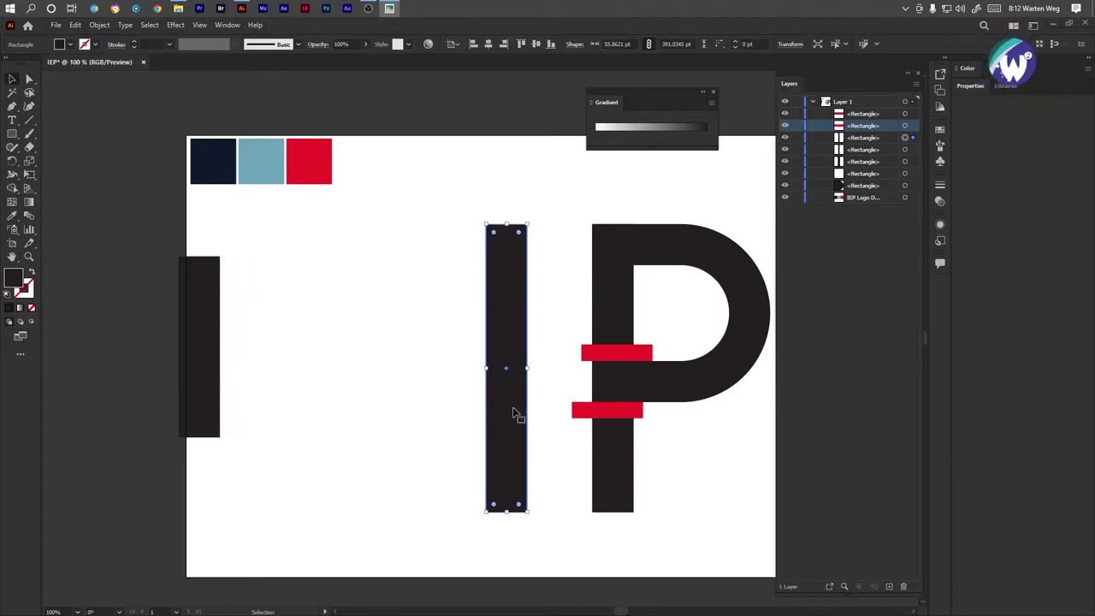
left_click_drag(514, 414, 493, 411)
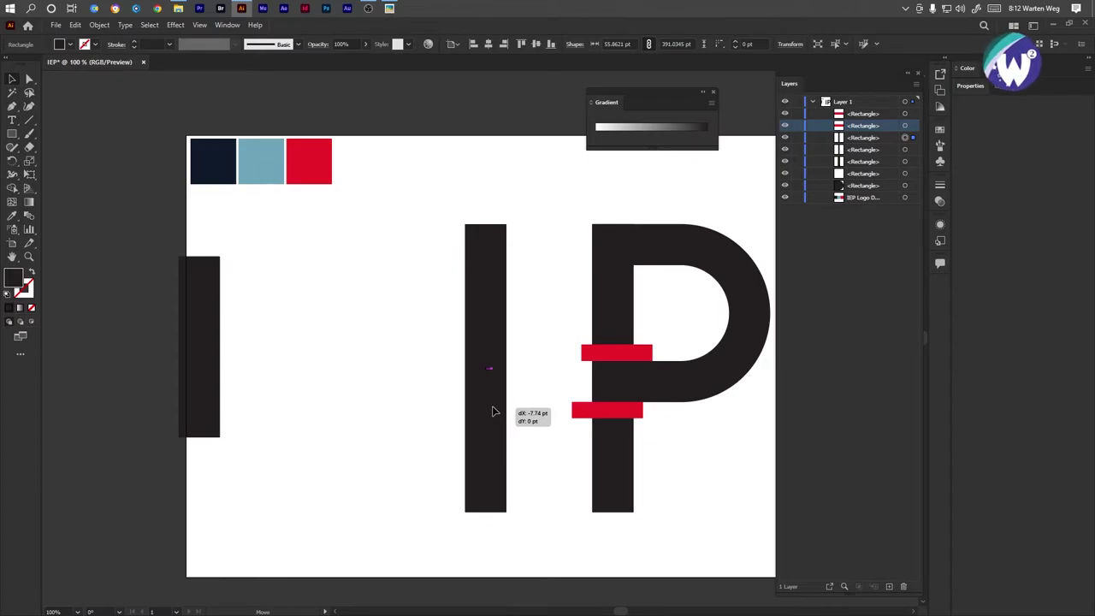
left_click_drag(493, 411, 493, 413)
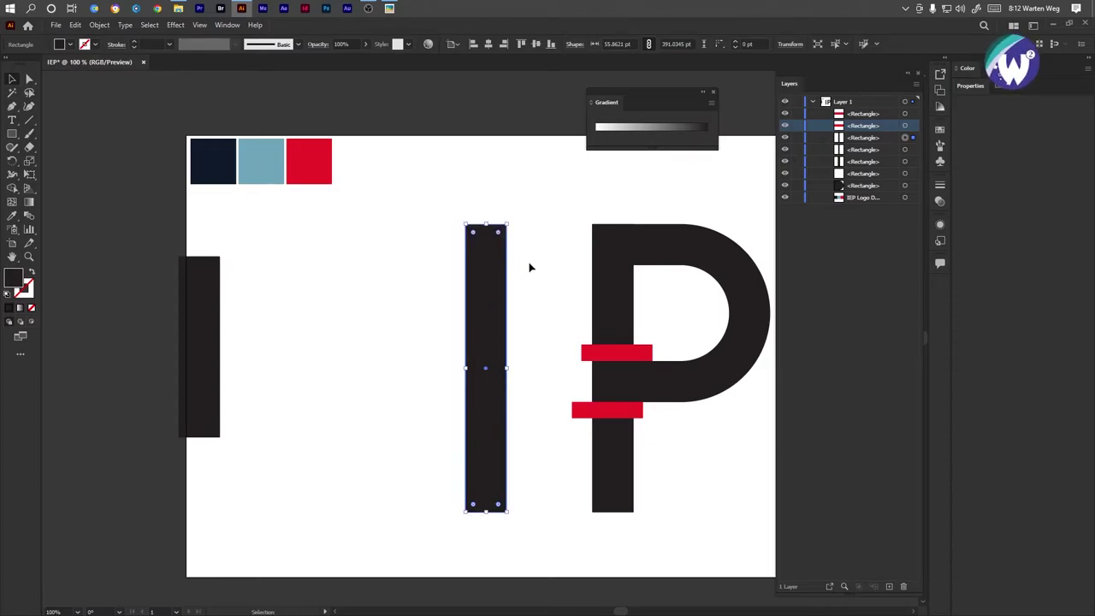
Show rulers and drag horizontal guides to the stems' top and bottom edges.
key("ctrl+r")
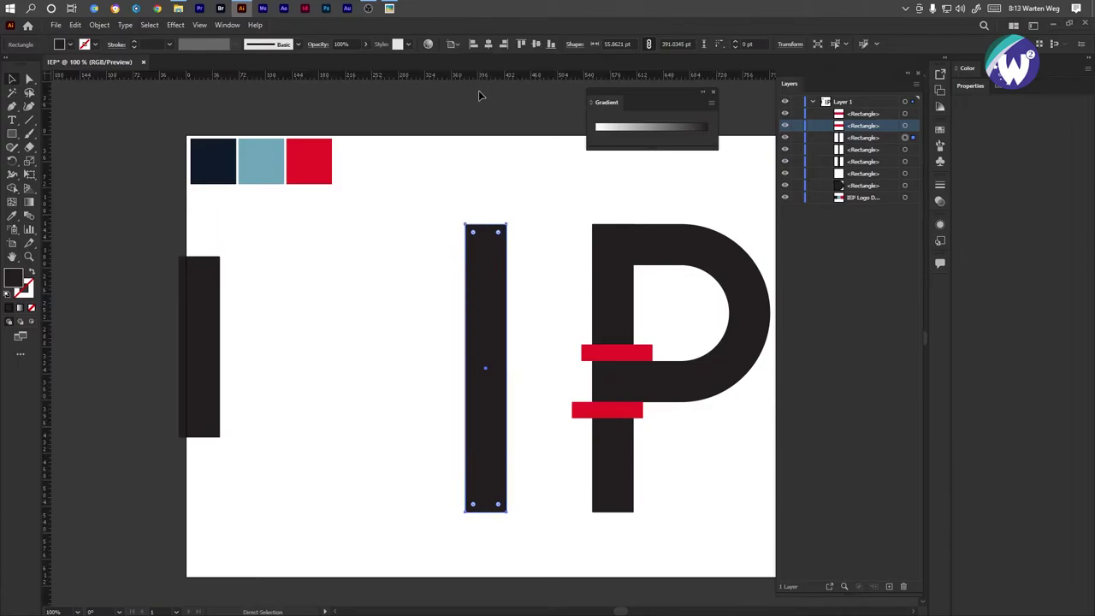
left_click(612, 243)
left_click_drag(540, 74, 572, 225)
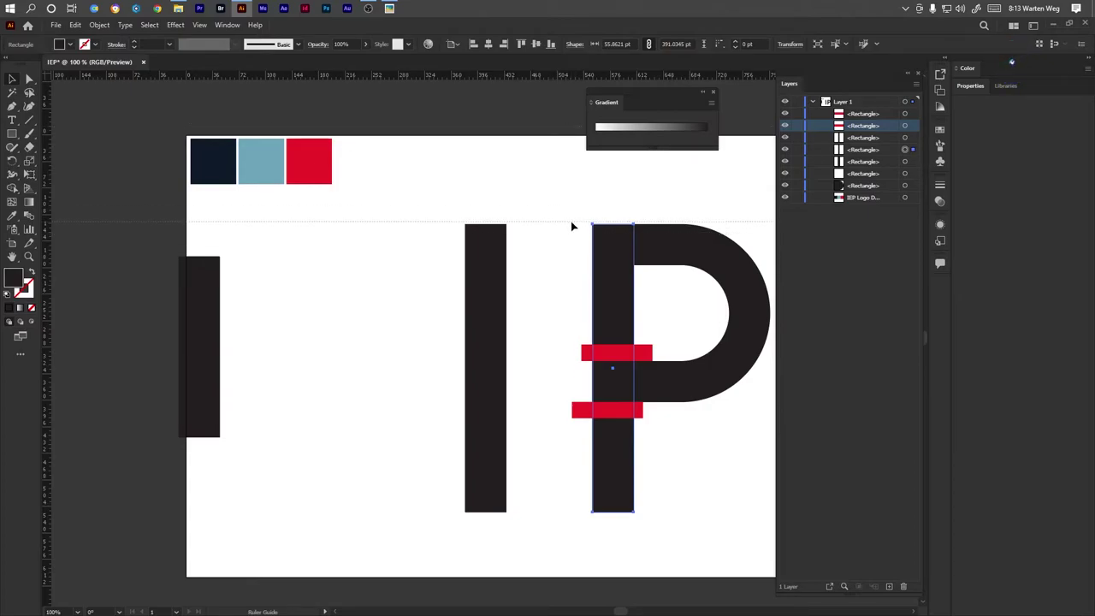
left_click_drag(573, 229, 574, 228)
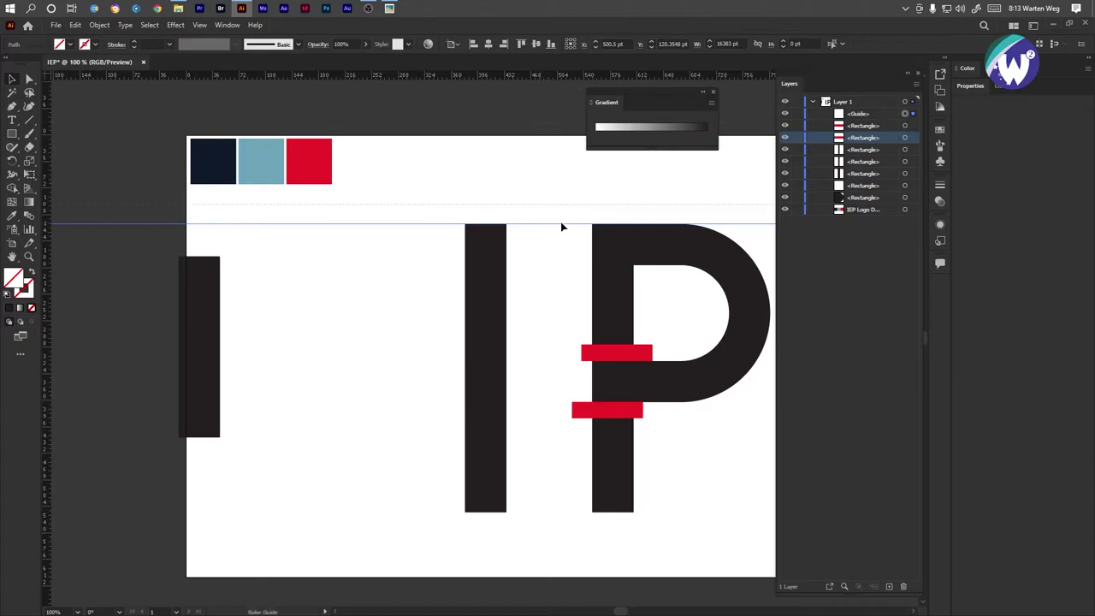
left_click_drag(562, 227, 578, 516)
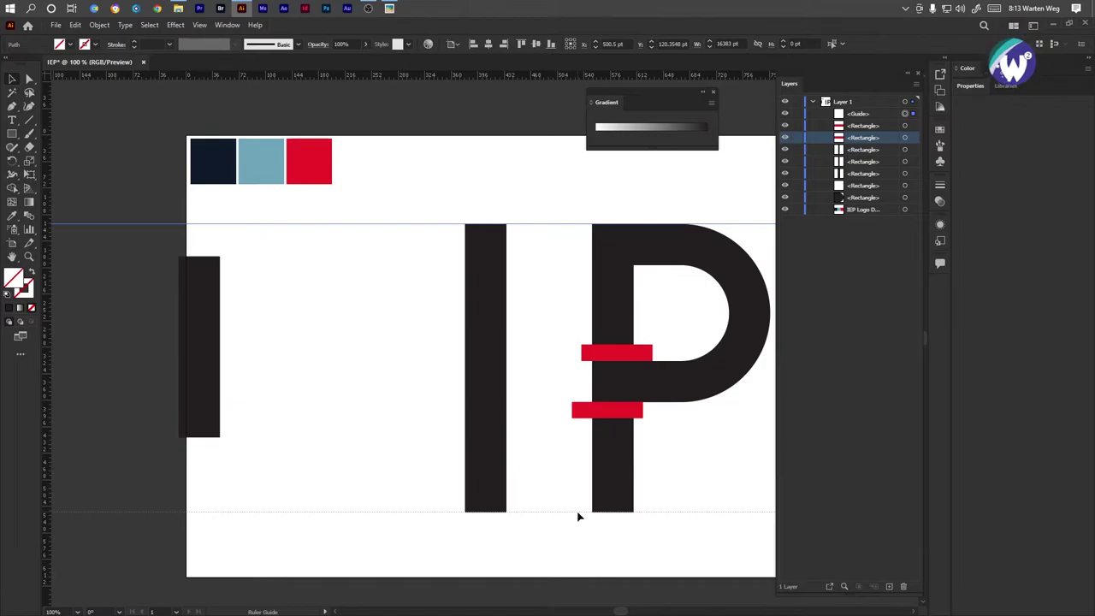
left_click_drag(578, 516, 578, 516)
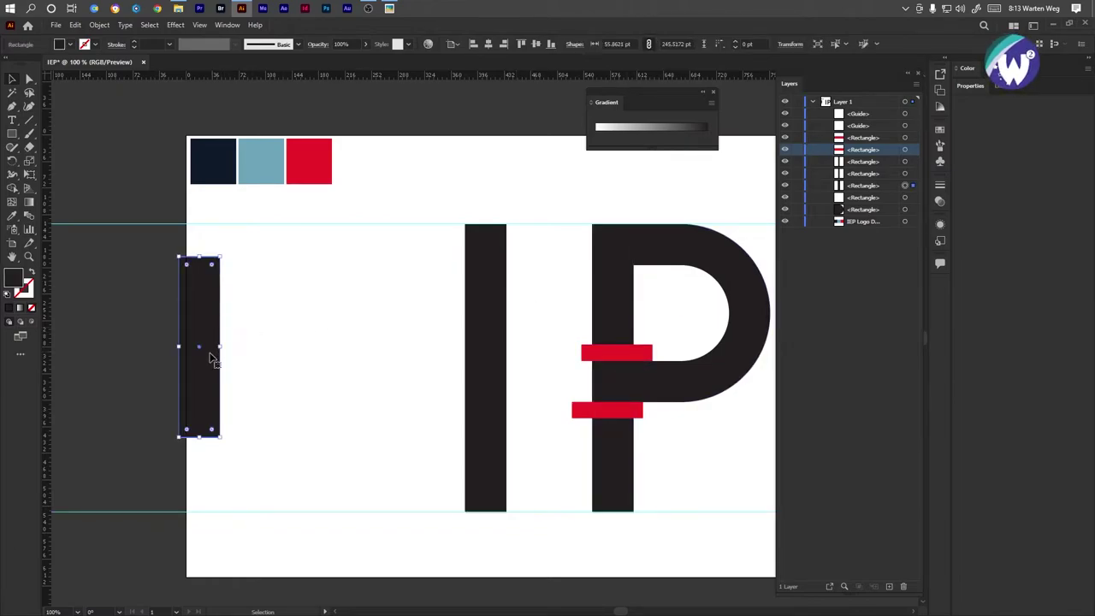
Duplicate the left bar, rotate it horizontal, and align it on the bottom guide to the P's stem.
left_click_drag(214, 354, 325, 433, "alt")
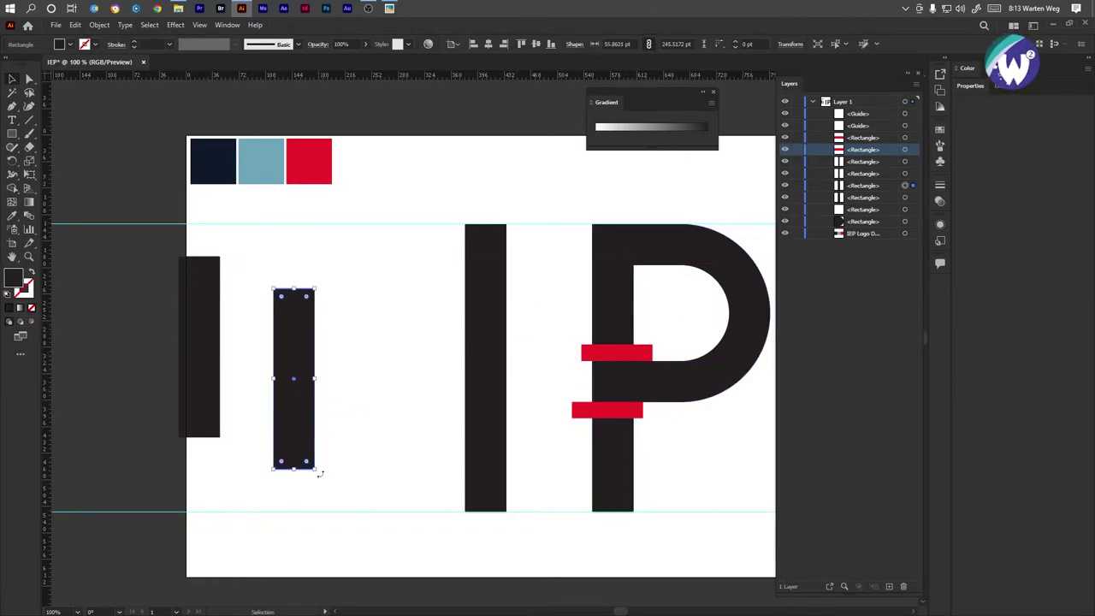
mouse_move(320, 473)
left_mouse_down()
mouse_move(399, 373)
mouse_move(596, 496)
left_mouse_up()
scroll(573, 494, "up", 3)
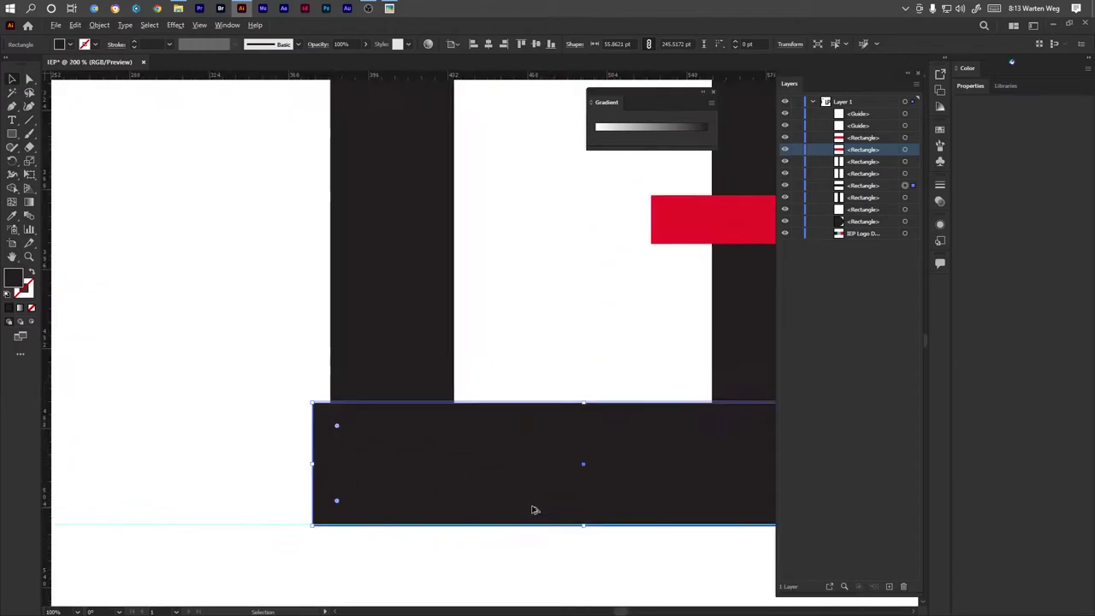
scroll(533, 508, "up", 3)
scroll(516, 502, "down", 2)
left_click_drag(498, 496, 493, 494)
scroll(423, 532, "up", 3)
left_click_drag(368, 524, 348, 528)
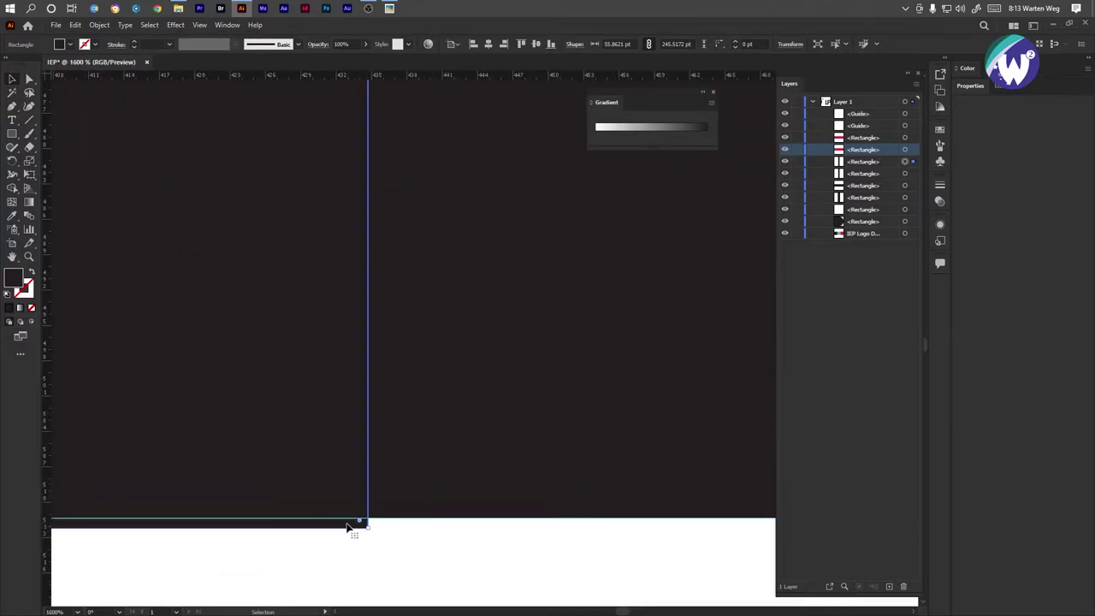
left_click_drag(179, 520, 592, 511)
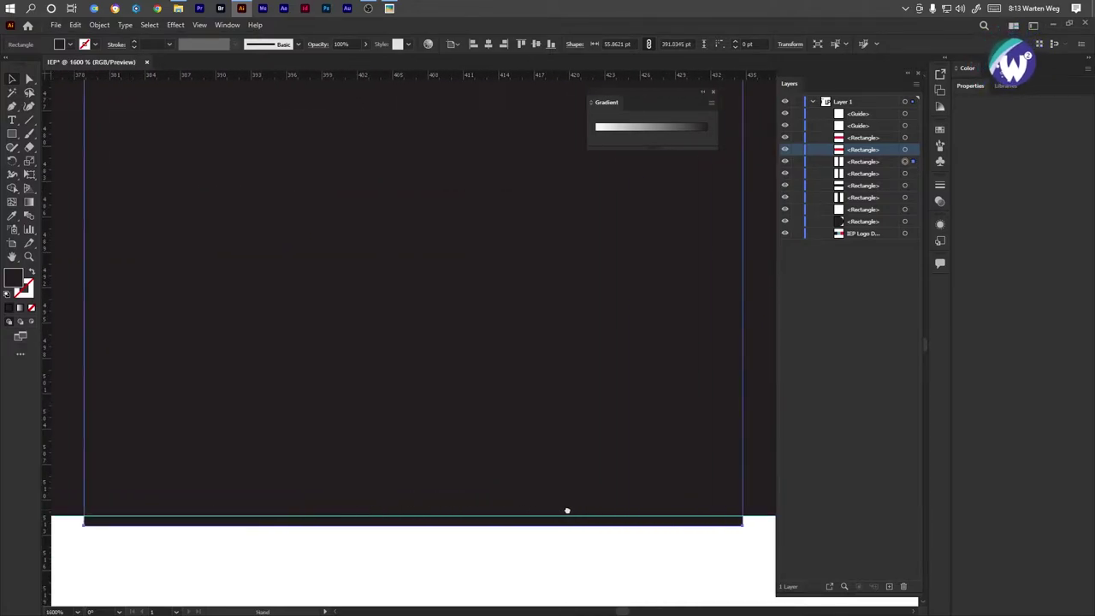
left_click_drag(435, 527, 424, 514)
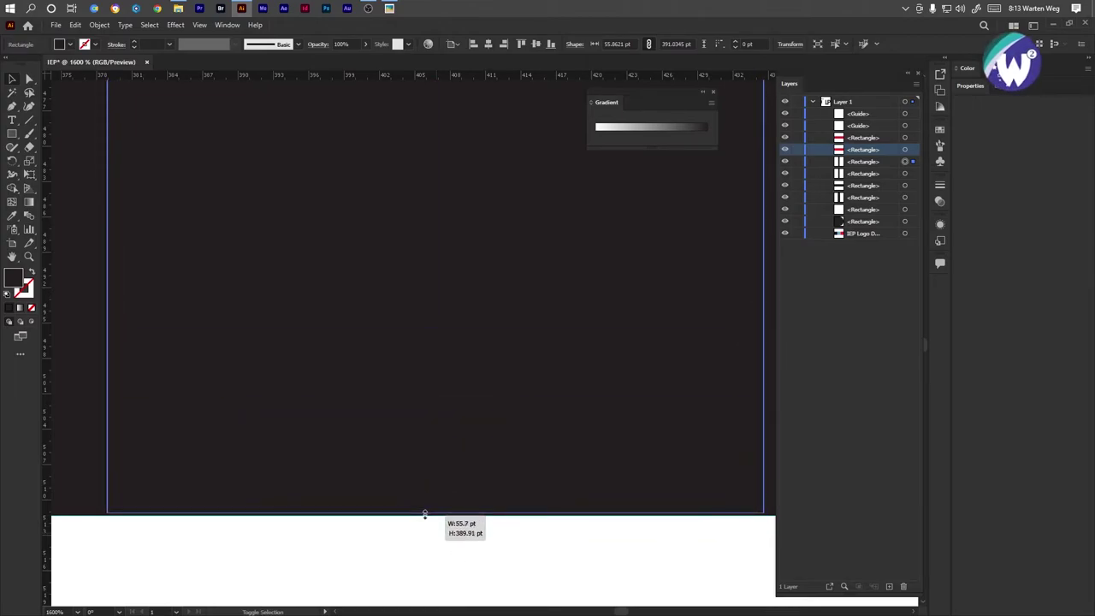
left_click_drag(424, 514, 435, 514)
Extend the first stem rectangle's bottom edge down toward the base bar.
scroll(435, 513, "down", 3)
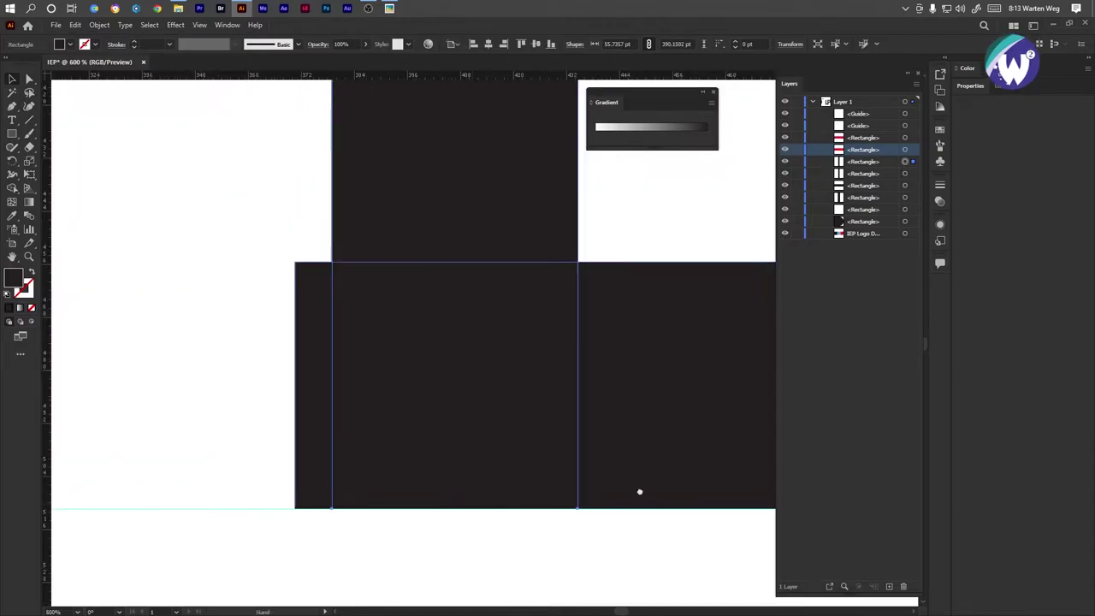
mouse_move(639, 492)
left_mouse_down()
mouse_move(399, 396)
mouse_move(308, 391)
left_mouse_up()
left_click_drag(565, 386, 398, 387)
left_click_drag(513, 419, 364, 419)
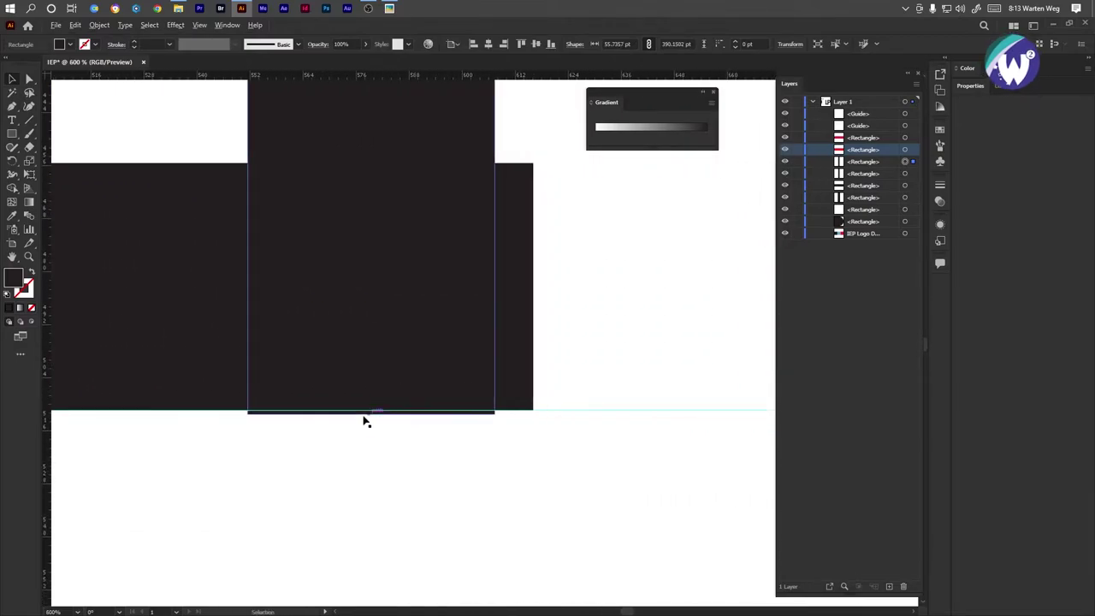
scroll(364, 419, "up", 2)
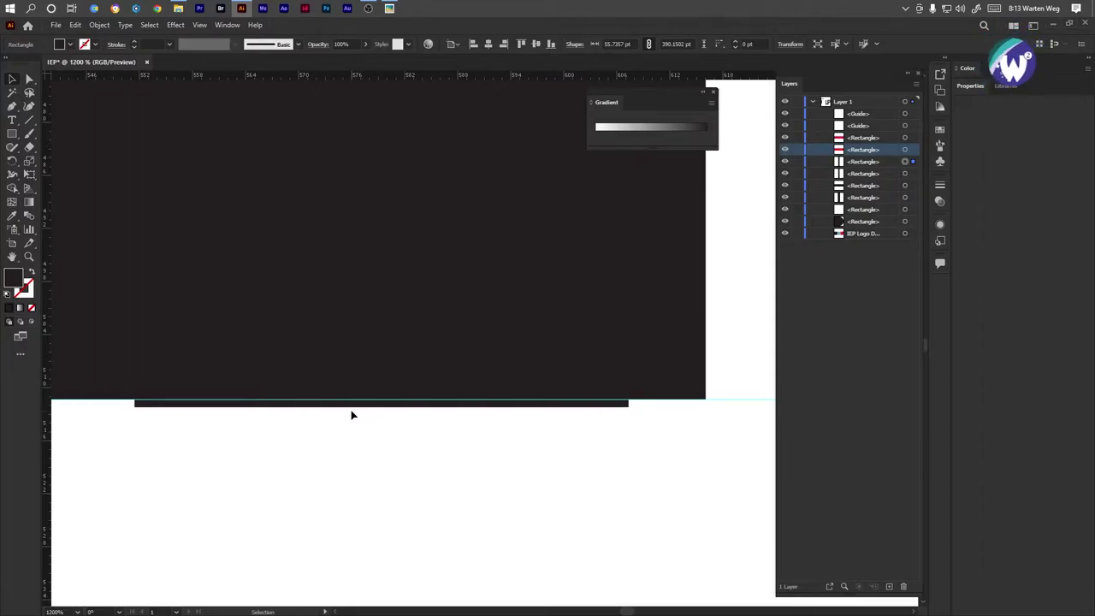
left_click(353, 407)
left_click_drag(382, 404, 373, 505)
Lengthen the right and left stems so they dip below the base bar and lower guide.
scroll(366, 489, "down", 4)
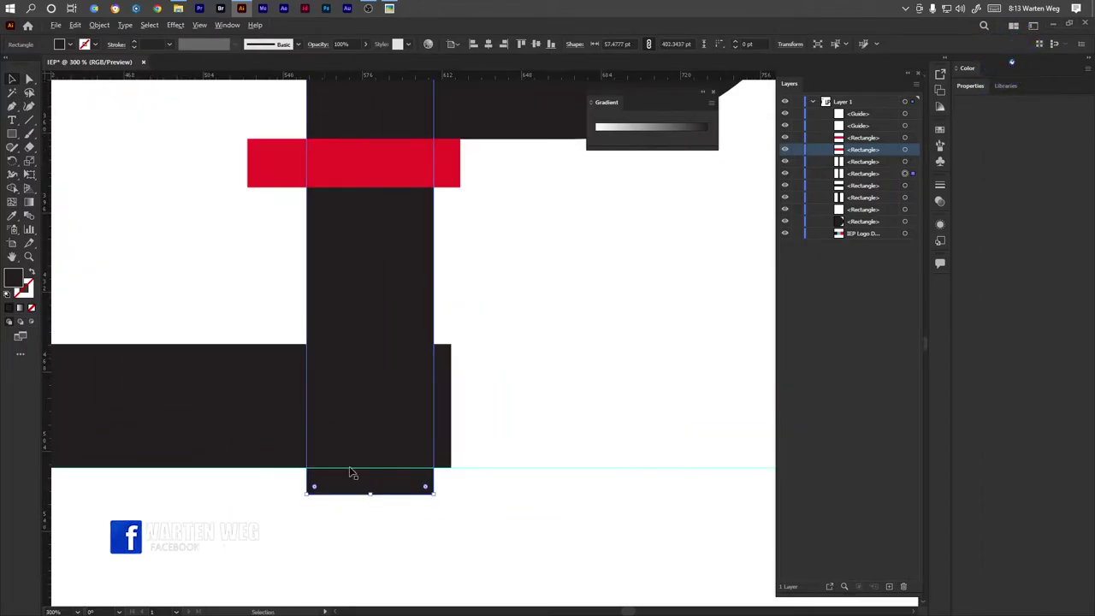
scroll(350, 472, "left", 5)
left_click(548, 368)
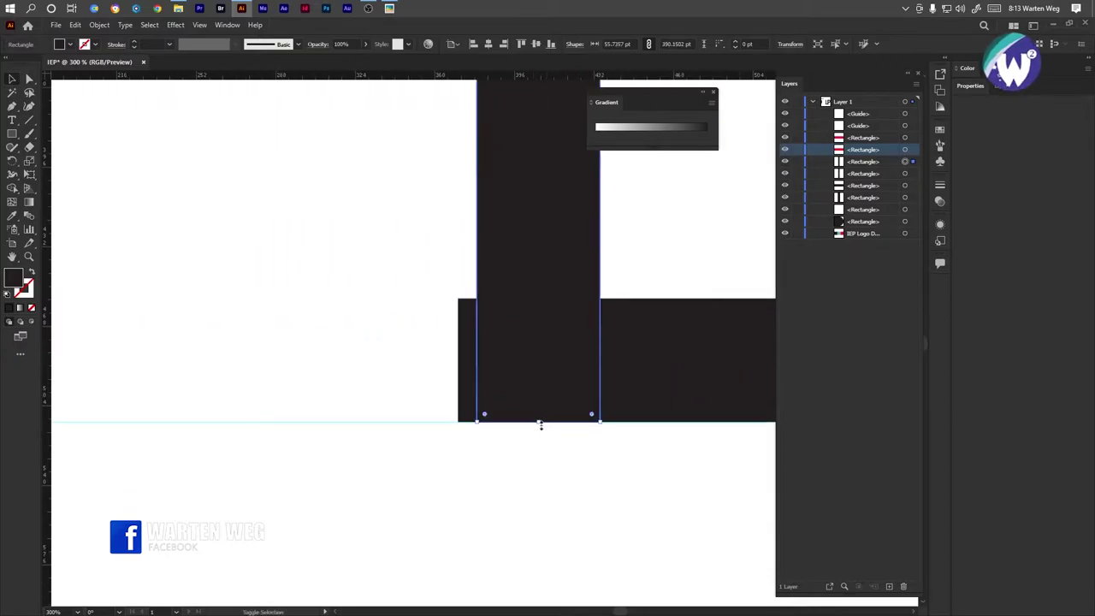
left_click_drag(539, 422, 534, 528)
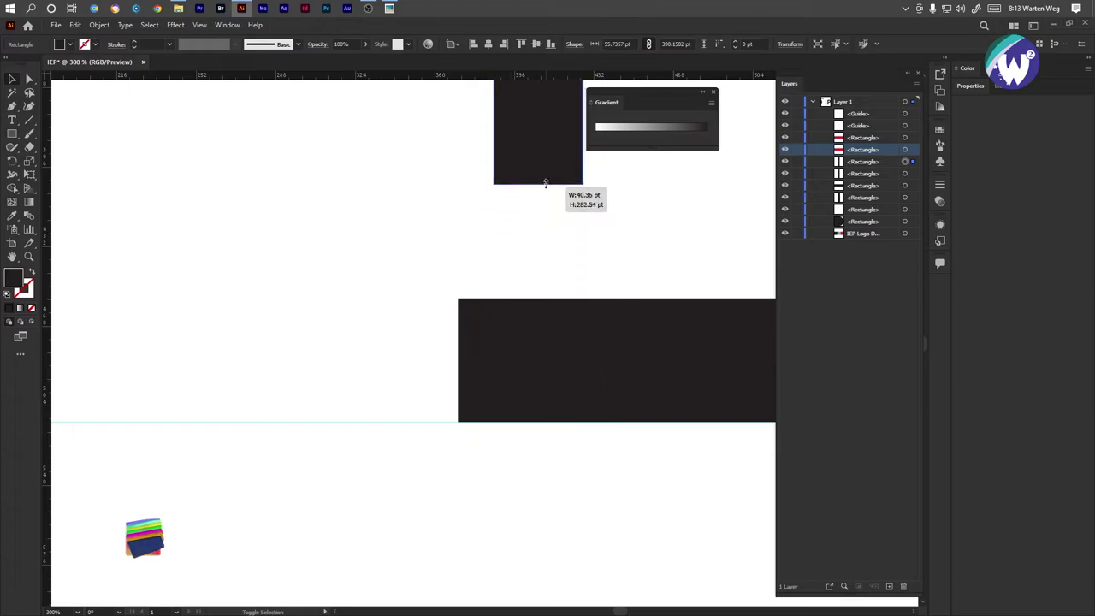
mouse_move(535, 527)
left_mouse_down()
mouse_move(564, 331)
mouse_move(563, 421)
left_mouse_up()
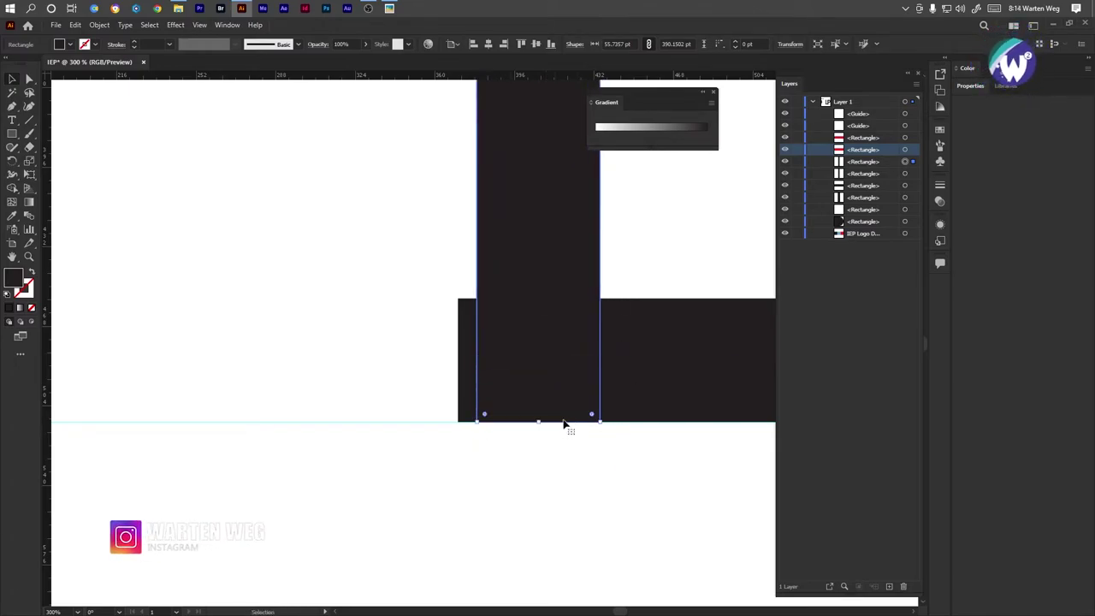
left_click_drag(653, 371, 362, 367)
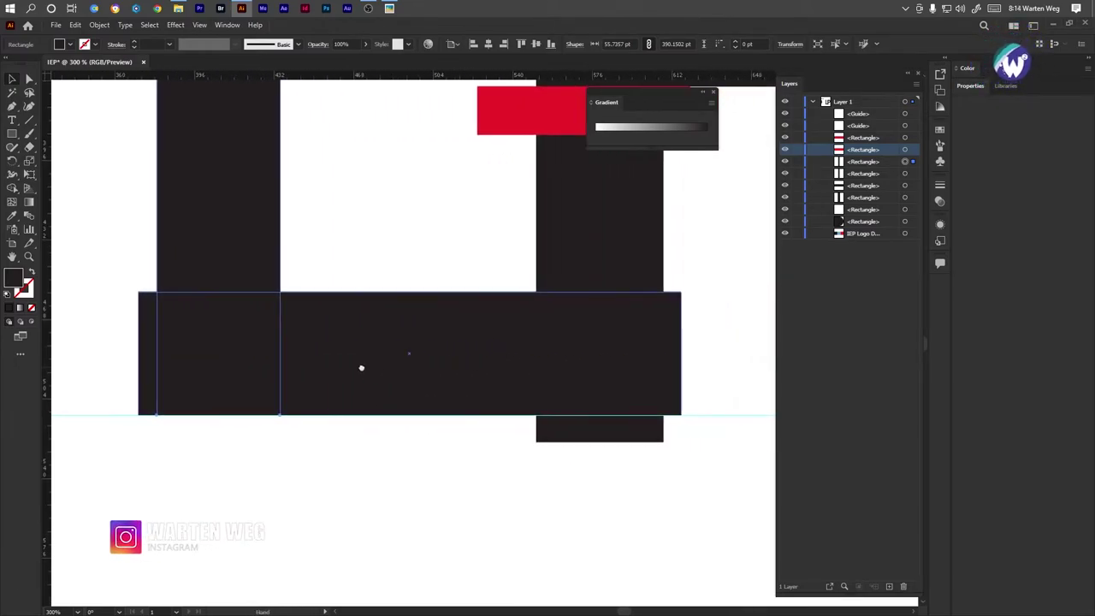
key("ctrl+z")
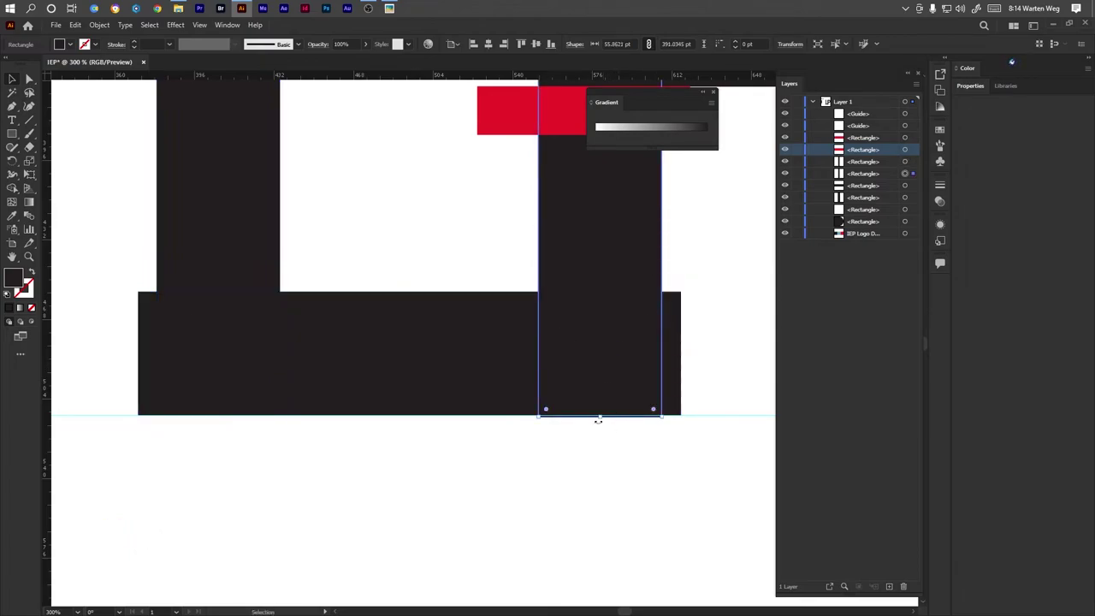
left_click_drag(601, 416, 602, 484)
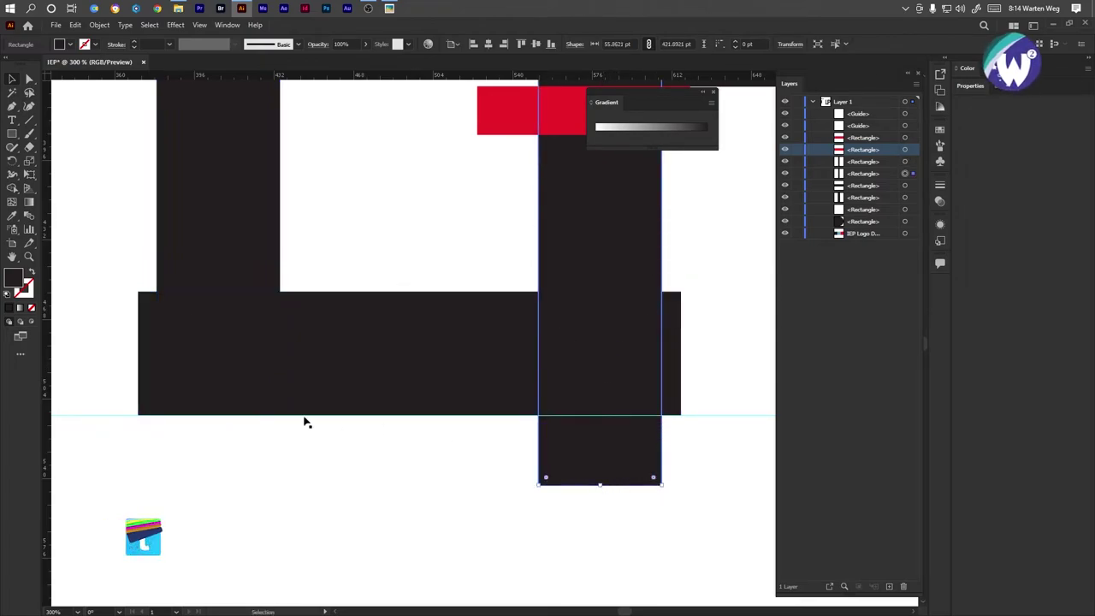
left_click(221, 246)
left_click_drag(220, 416, 213, 455)
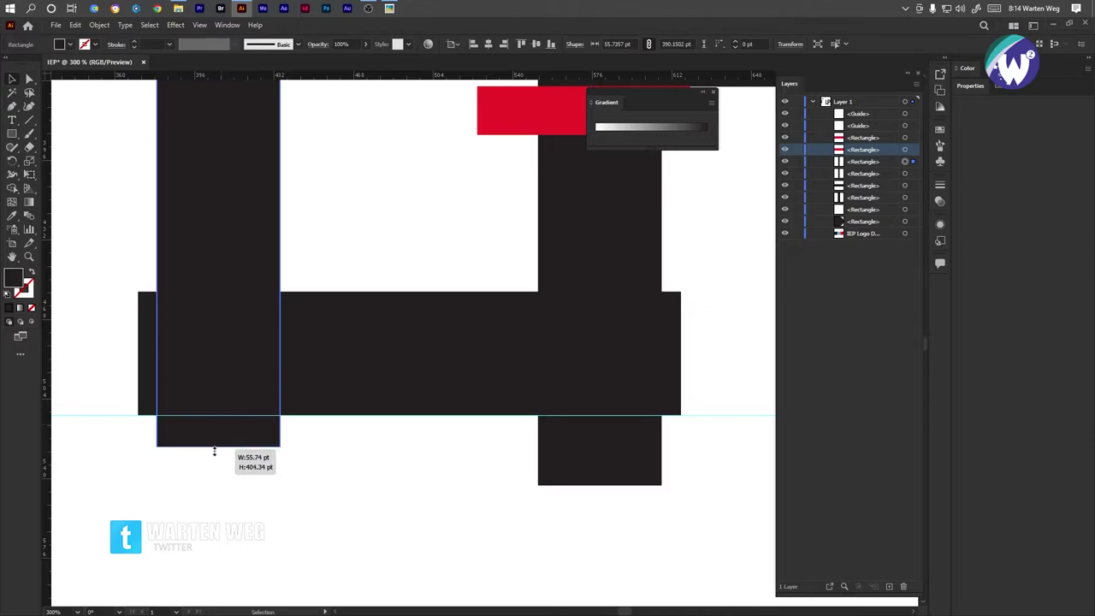
scroll(214, 455, "down", 3)
scroll(214, 455, "down", 2)
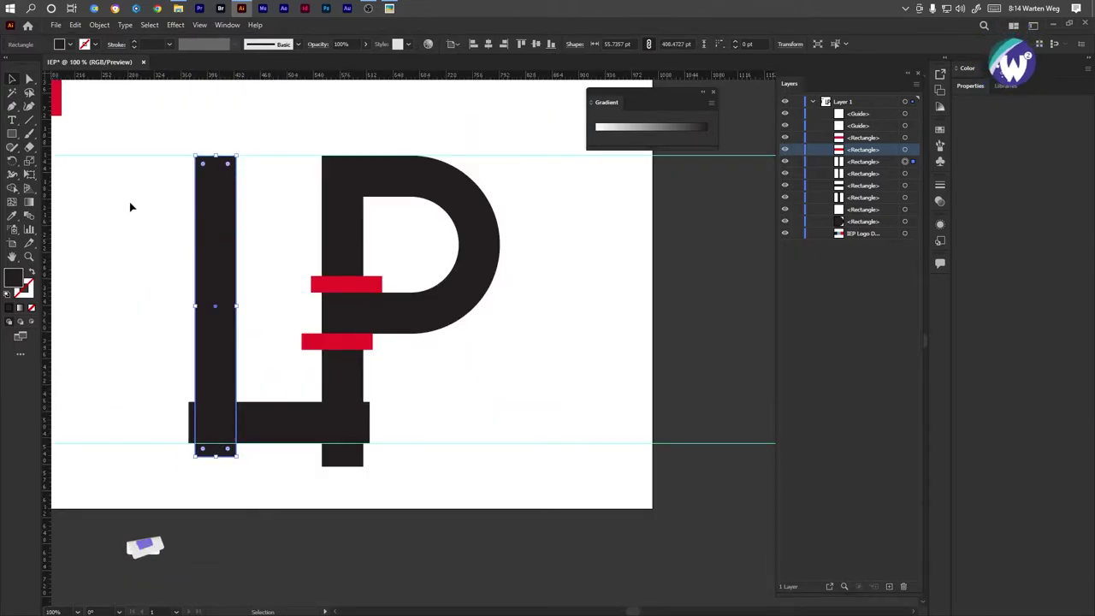
Copy the base bar up as a crossbar on the top guide and extend the stem above it.
left_click_drag(259, 419, 205, 179)
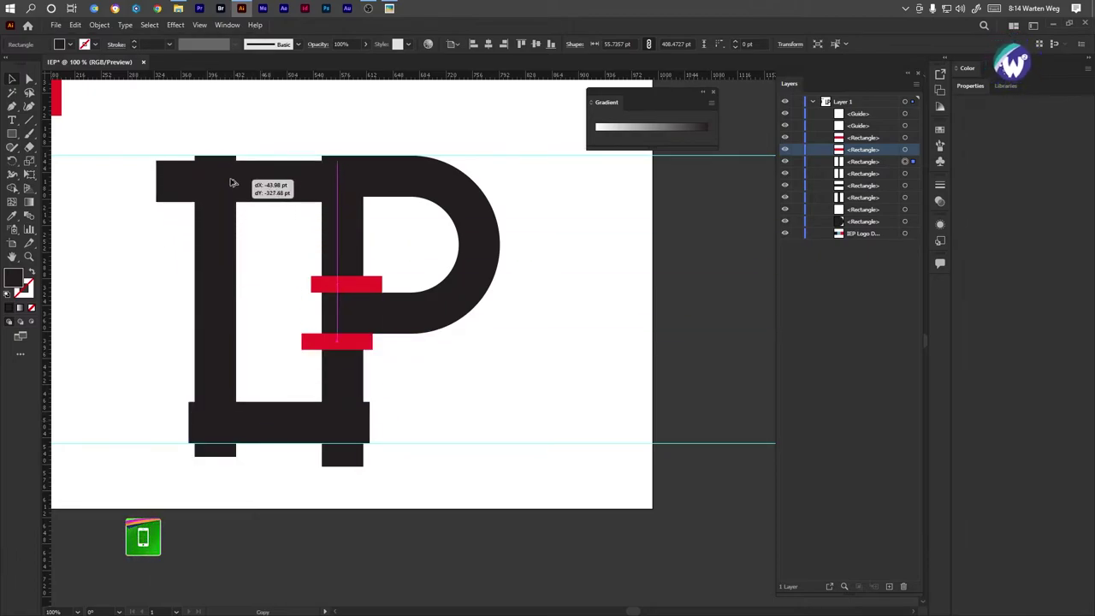
left_click_drag(206, 180, 193, 183)
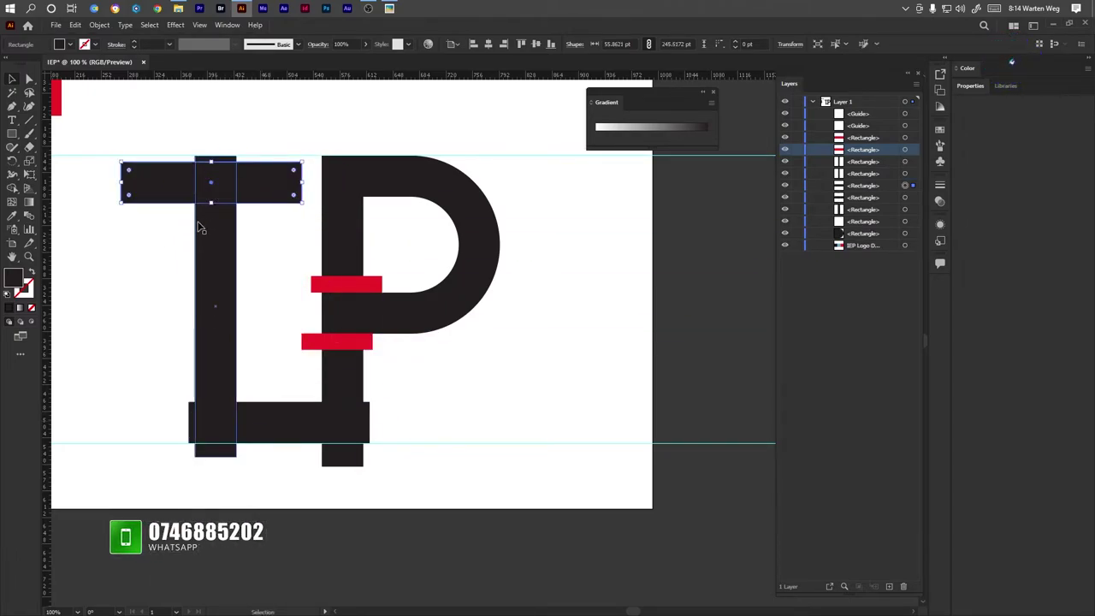
scroll(236, 192, "up", 2)
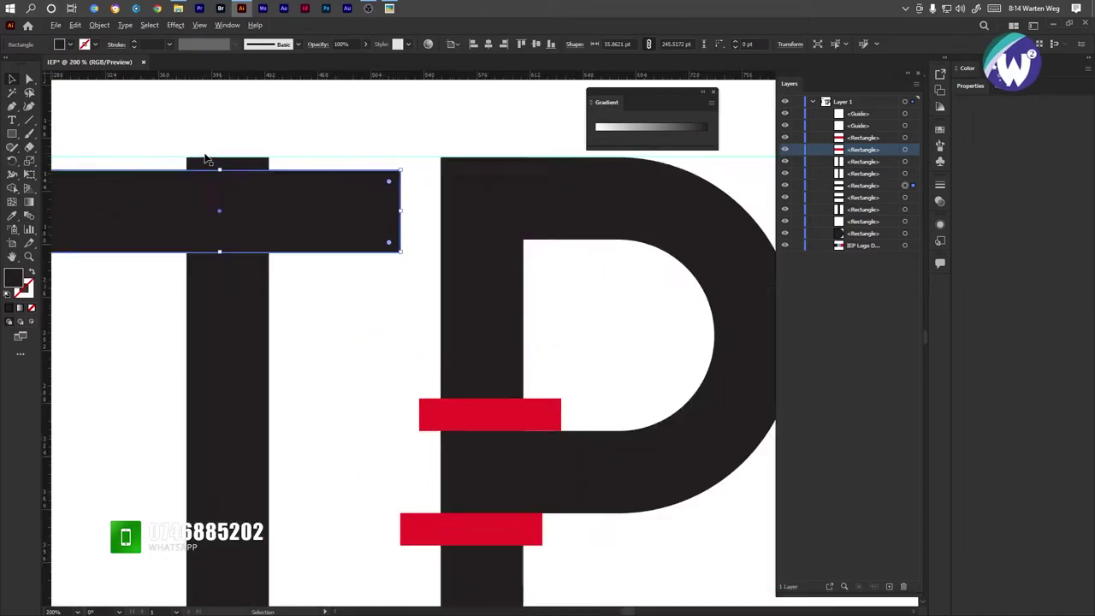
scroll(248, 209, "up", 2)
mouse_move(262, 232)
left_mouse_down()
mouse_move(362, 234)
mouse_move(364, 211)
left_mouse_up()
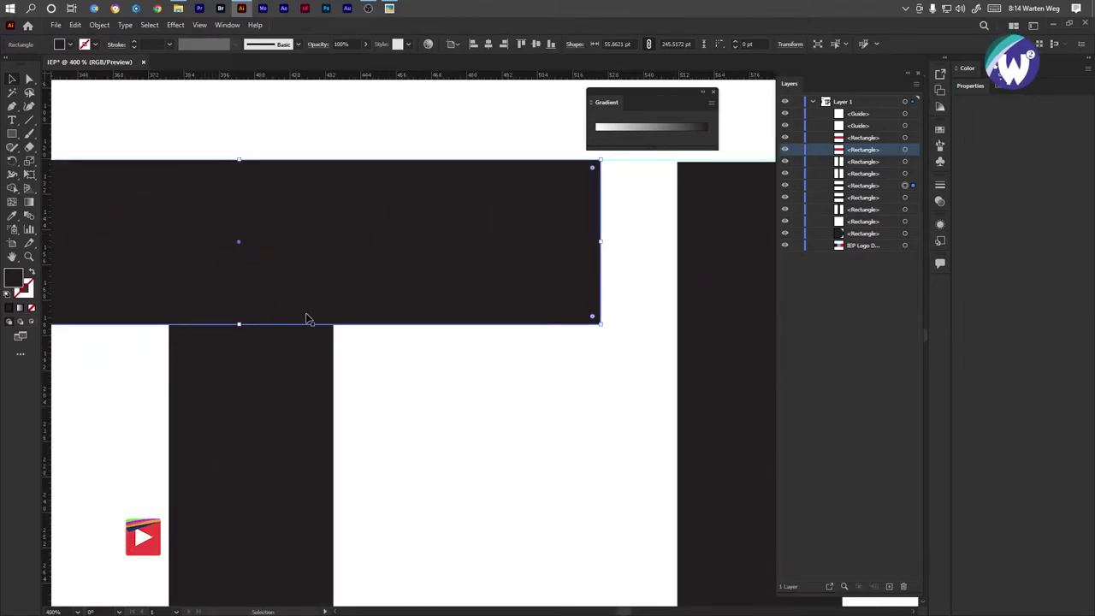
left_click(288, 356)
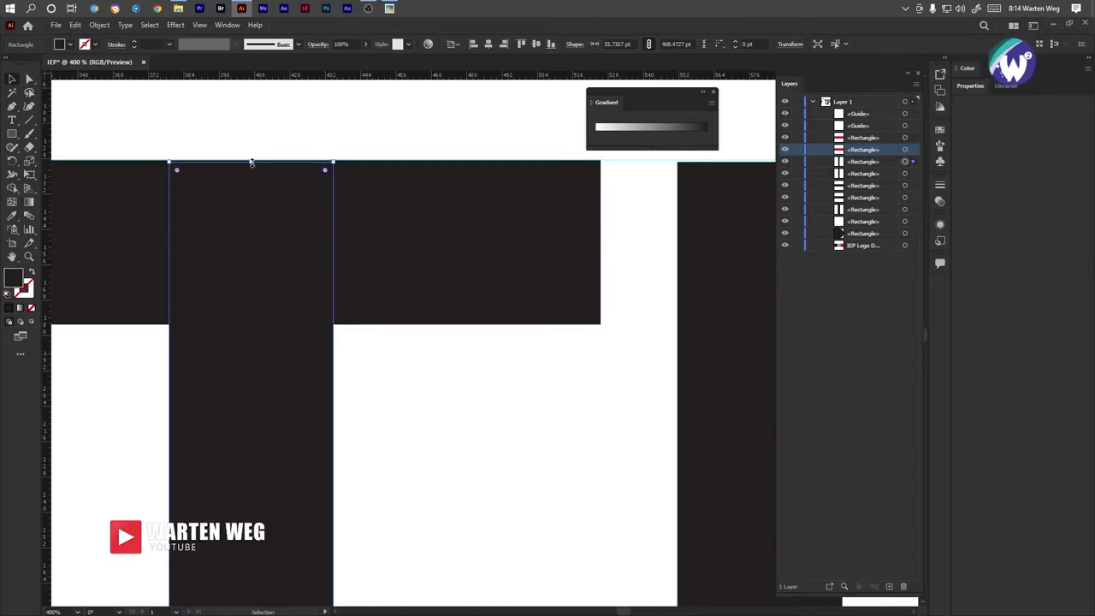
left_click_drag(251, 162, 249, 140)
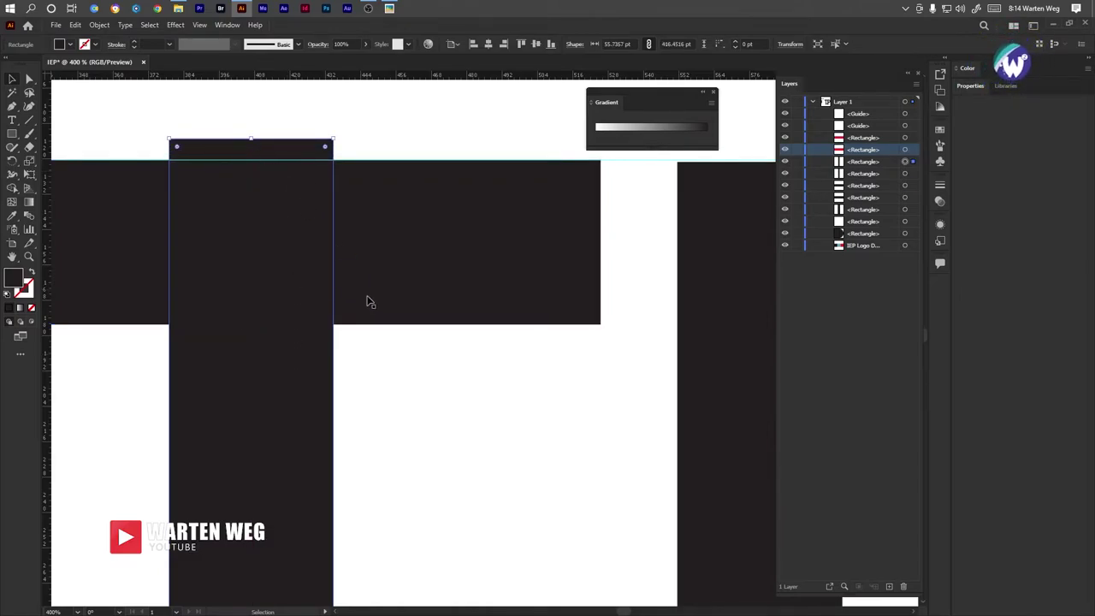
scroll(367, 298, "down", 2, "alt")
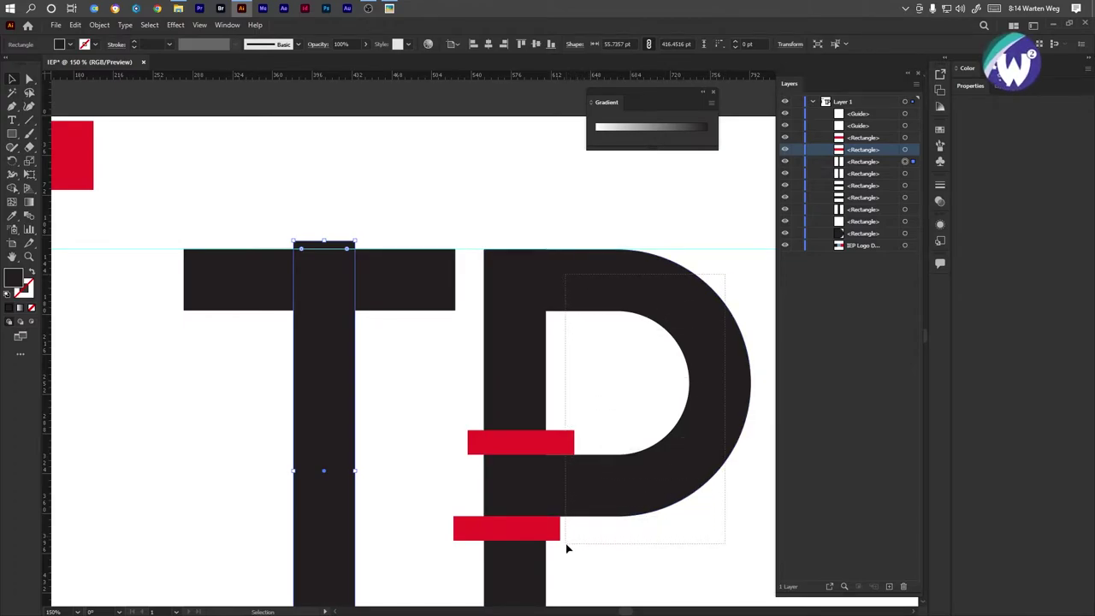
Nudge the P and both red bars slightly upward.
left_click_drag(555, 549, 586, 303)
scroll(586, 303, "up", 3, "alt")
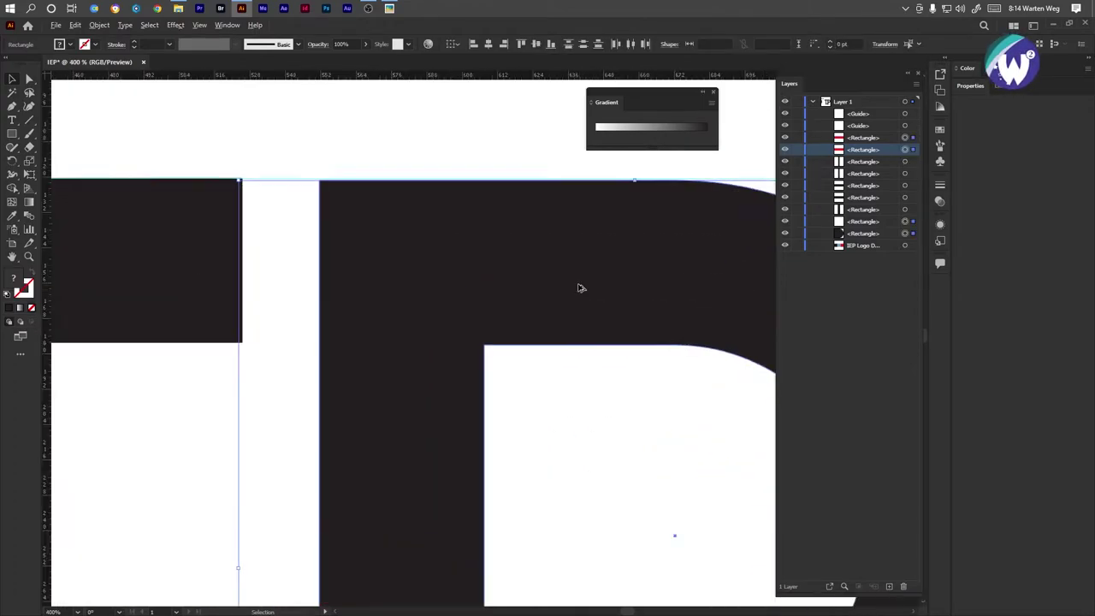
scroll(579, 286, "up", 2, "alt")
scroll(437, 170, "up", 2)
scroll(386, 252, "up", 3)
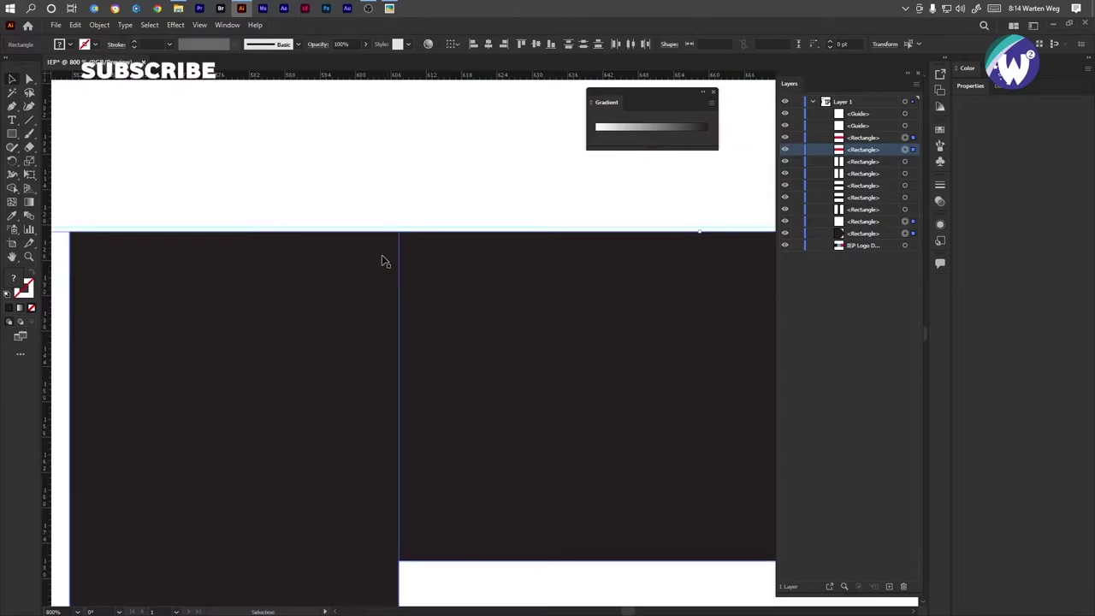
left_click_drag(446, 270, 446, 265)
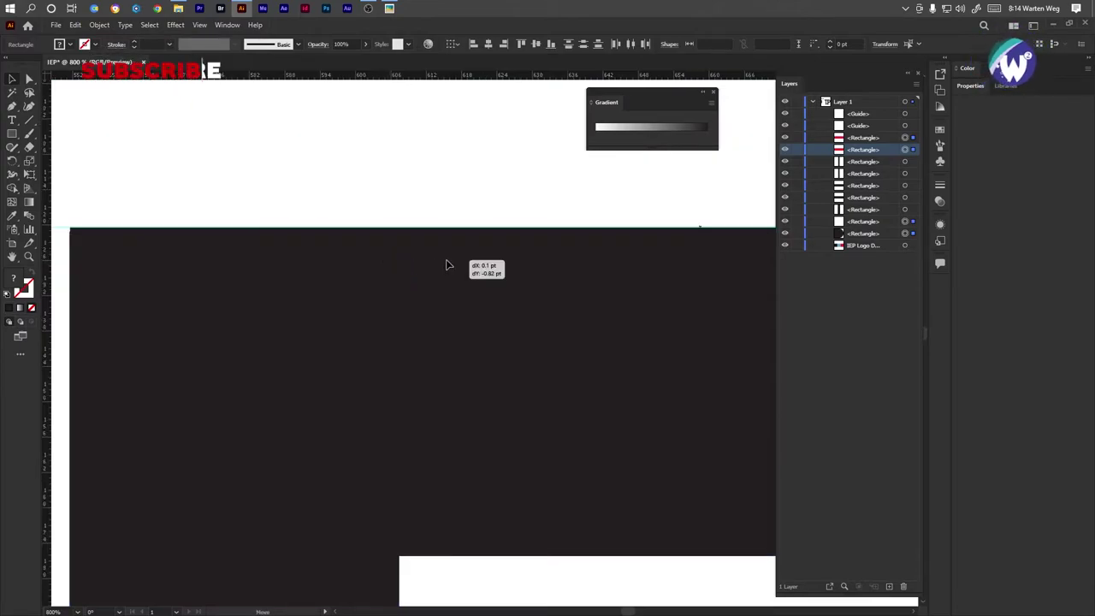
Extend the top edge of the P's vertical stem.
scroll(442, 264, "down", 2, "alt")
scroll(443, 265, "down", 2, "alt")
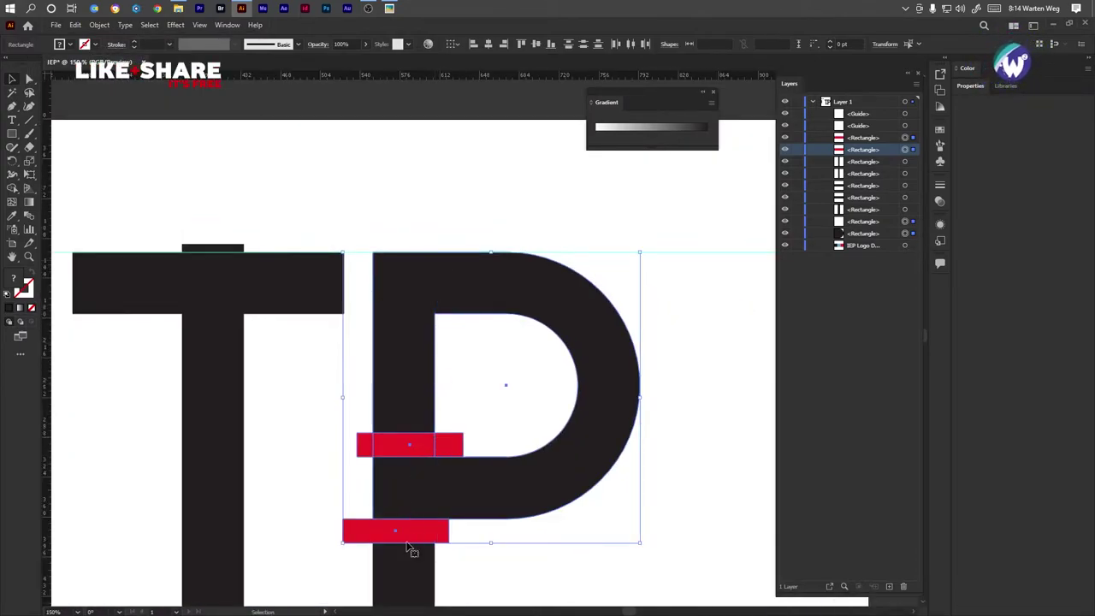
left_click(398, 349)
scroll(417, 280, "up", 4, "alt")
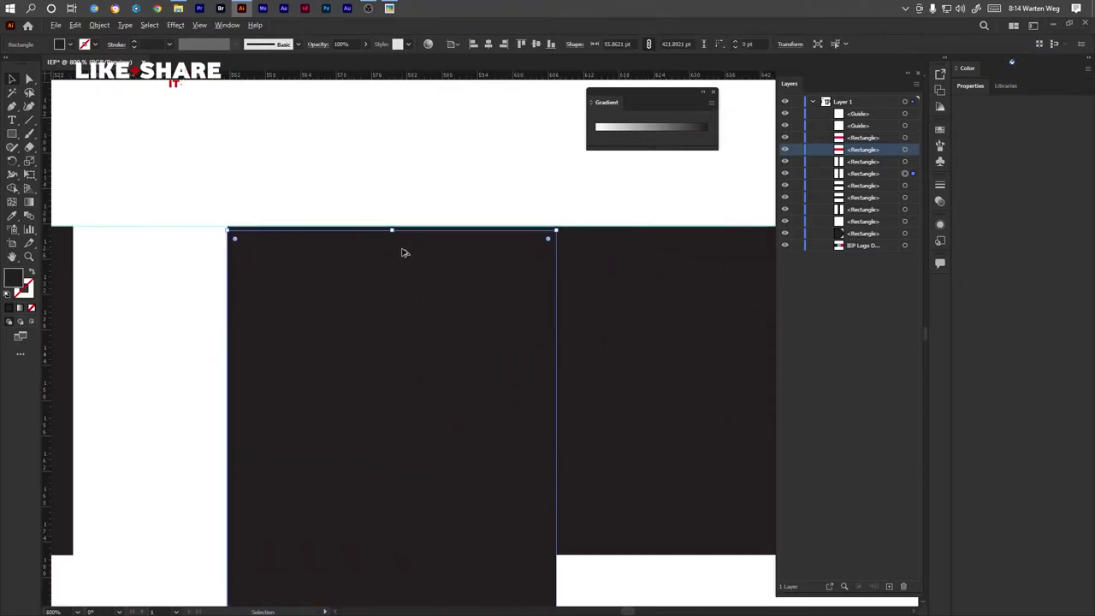
left_click_drag(391, 227, 395, 227)
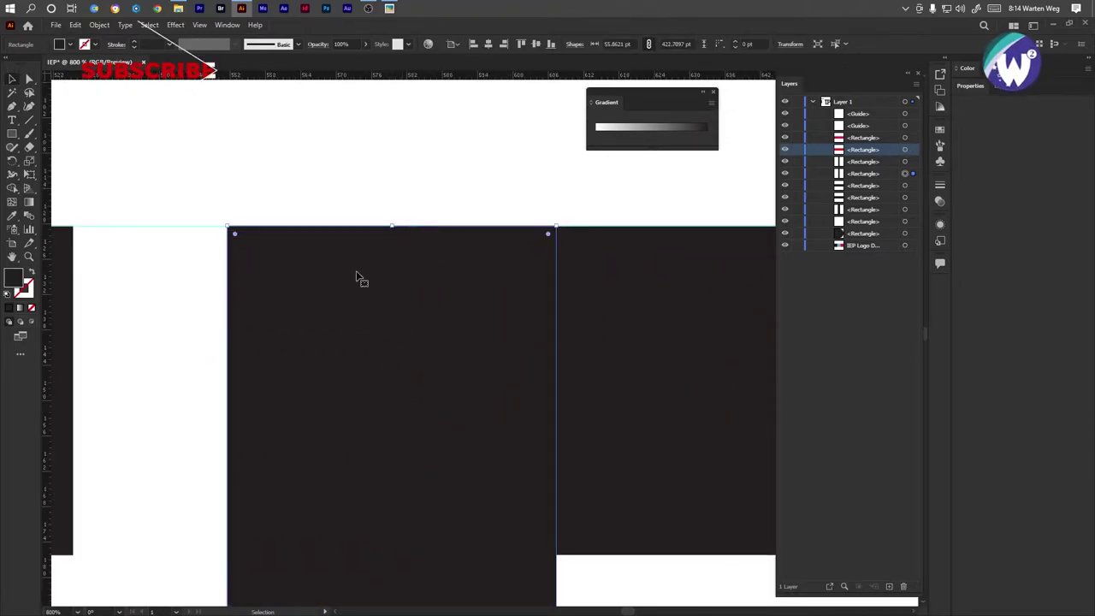
left_click(186, 353)
Duplicate the T's top bar to the left of the letters.
scroll(185, 352, "down", 4, "alt")
left_click_drag(166, 415, 362, 271)
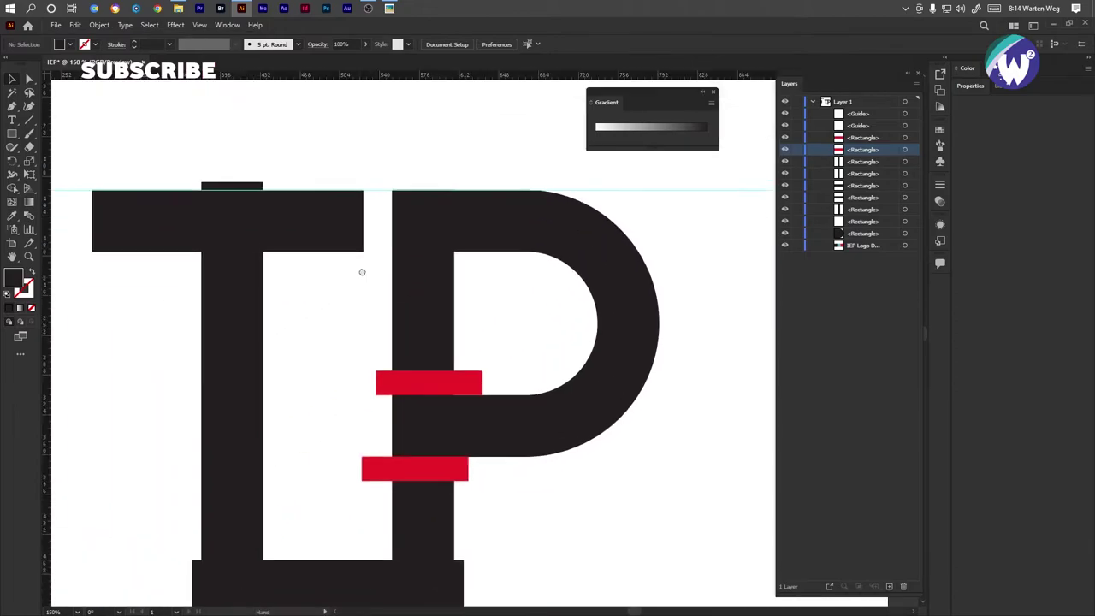
scroll(317, 328, "down", 2)
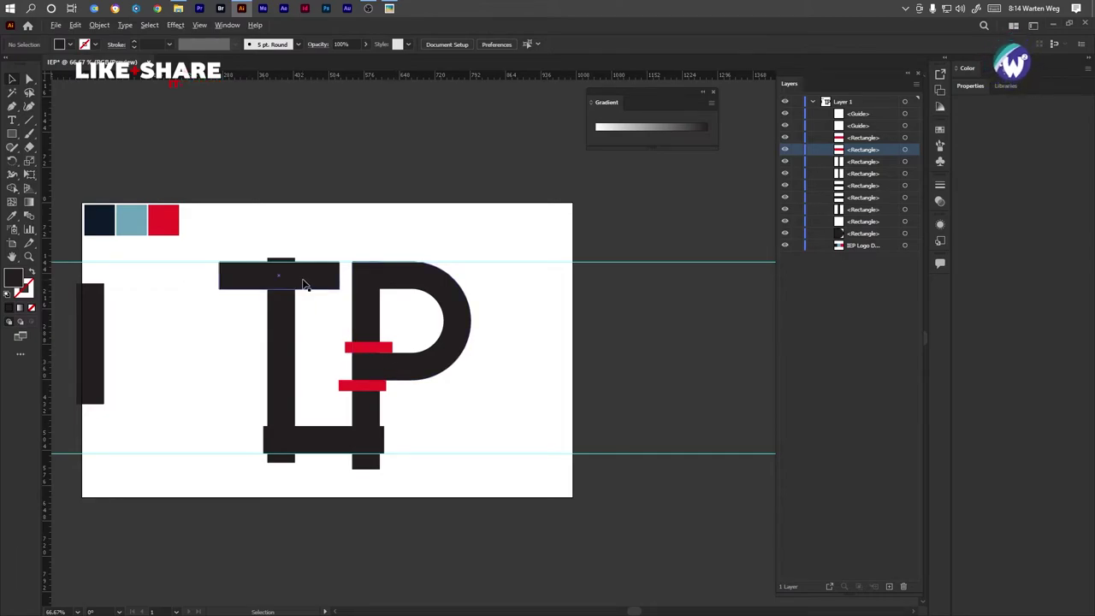
left_click_drag(303, 284, 213, 378)
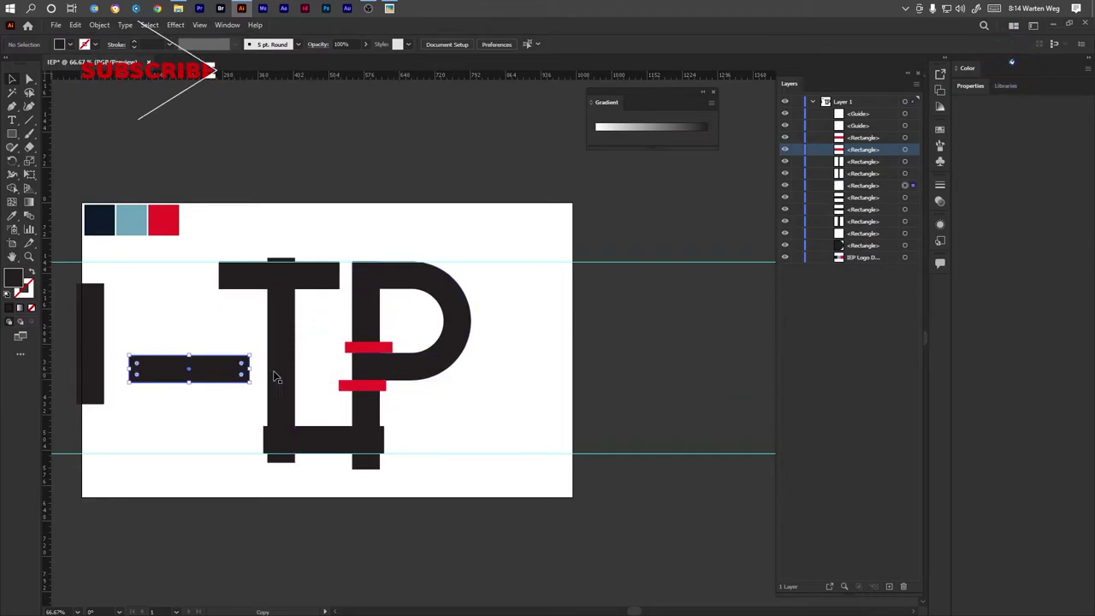
Move the copied dark bar across the P's stem and shorten it from the left.
scroll(406, 323, "up", 3)
scroll(379, 420, "up", 2)
scroll(364, 450, "up", 3)
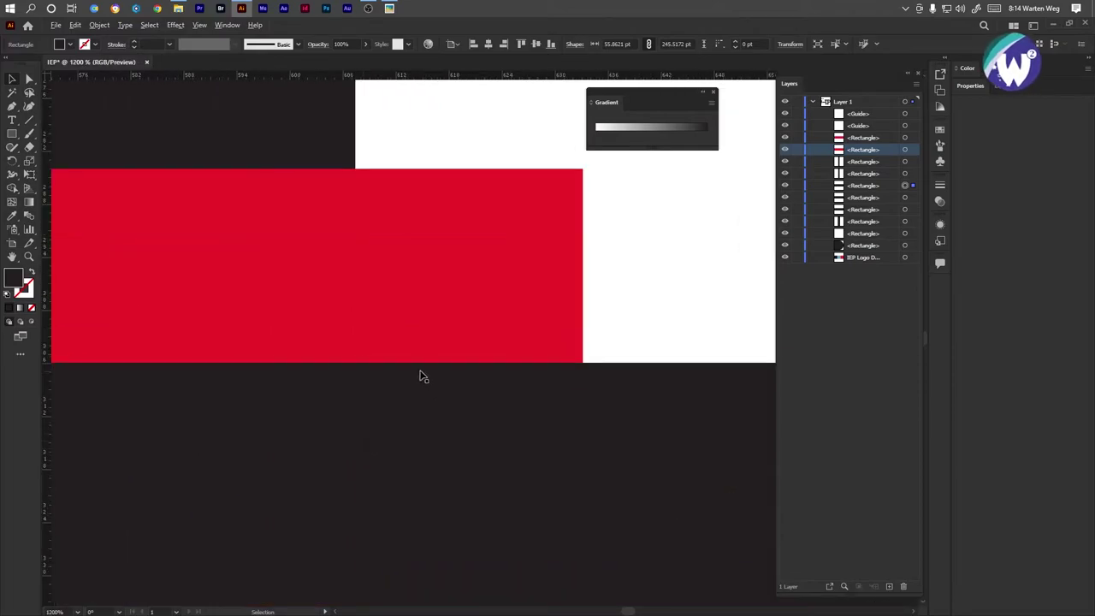
left_click(417, 333)
scroll(411, 338, "down", 5)
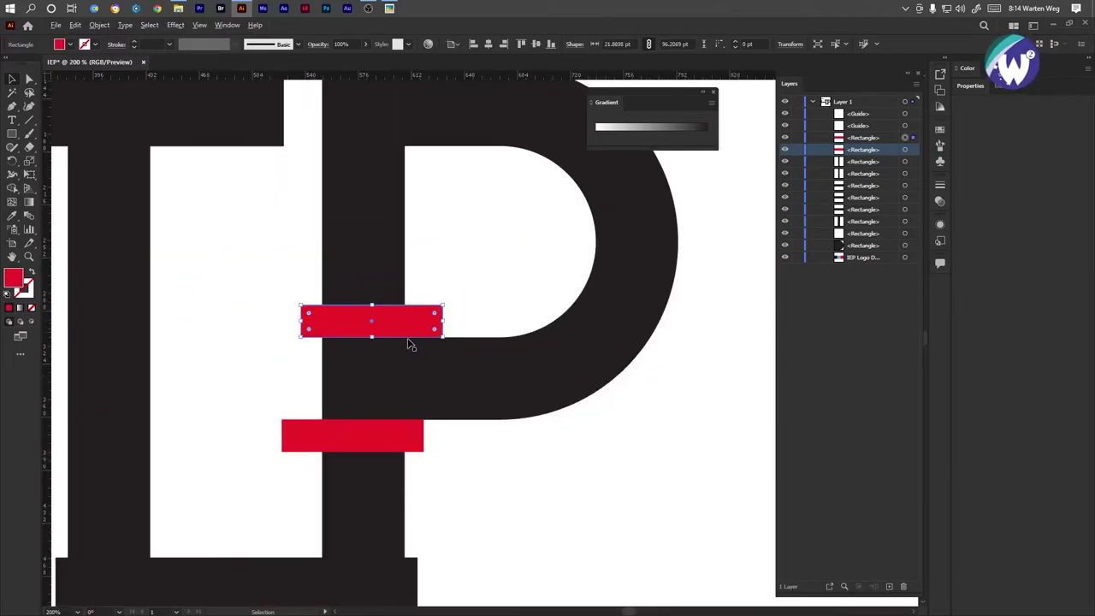
scroll(342, 351, "left", 5)
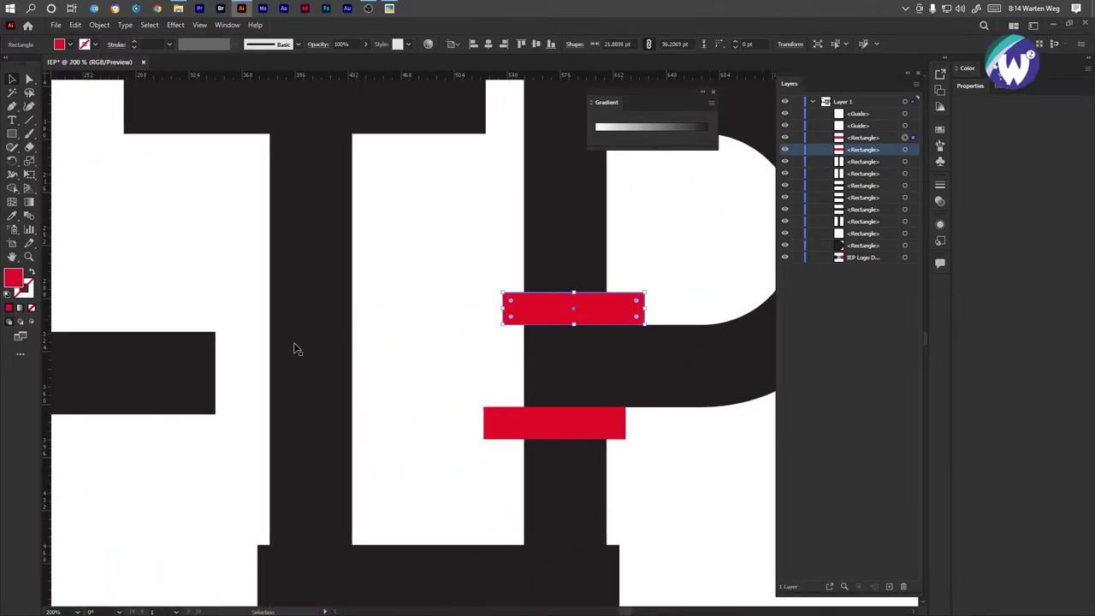
left_click_drag(143, 367, 382, 352)
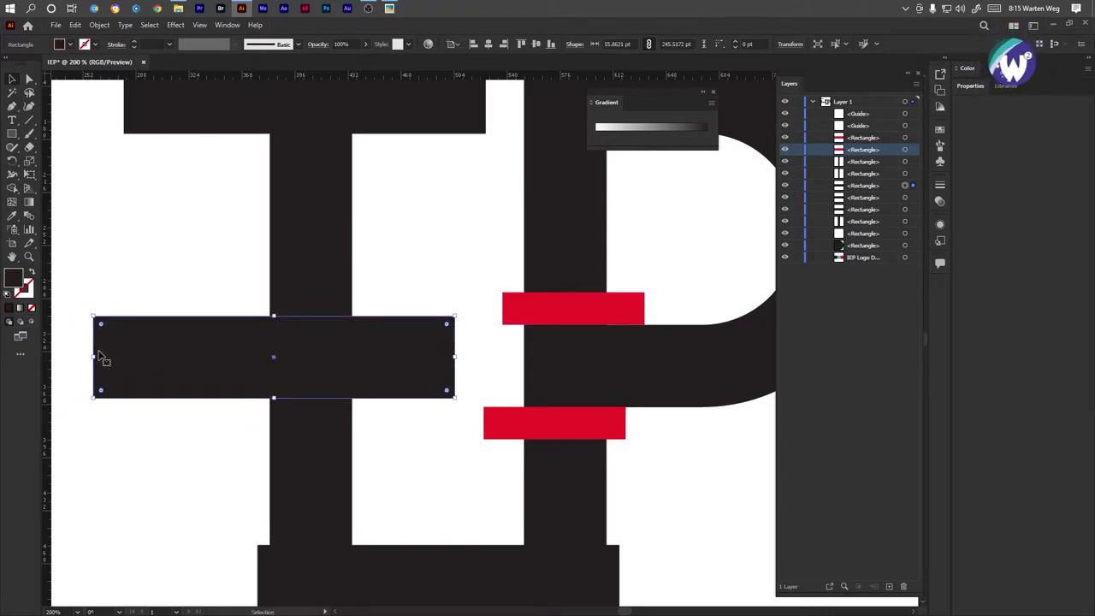
left_click_drag(91, 357, 247, 357)
left_click_drag(361, 362, 519, 367)
Nudge the dark bar down to meet the bowl and trim its left end slightly.
scroll(518, 367, "up", 1)
scroll(518, 367, "up", 1)
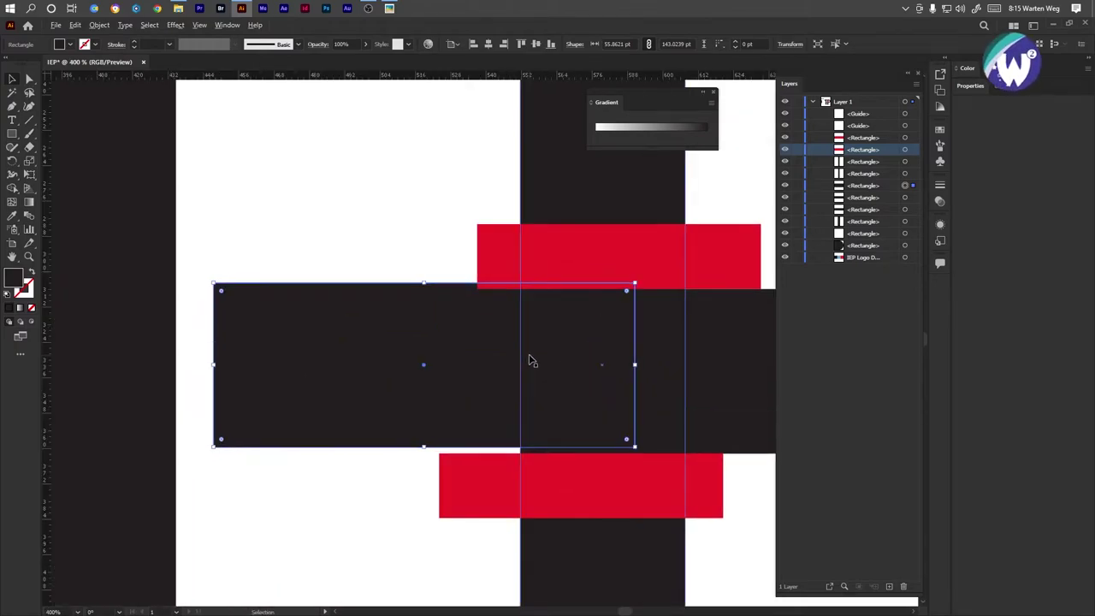
scroll(515, 366, "up", 1)
scroll(513, 367, "up", 1)
left_click_drag(464, 345, 465, 354)
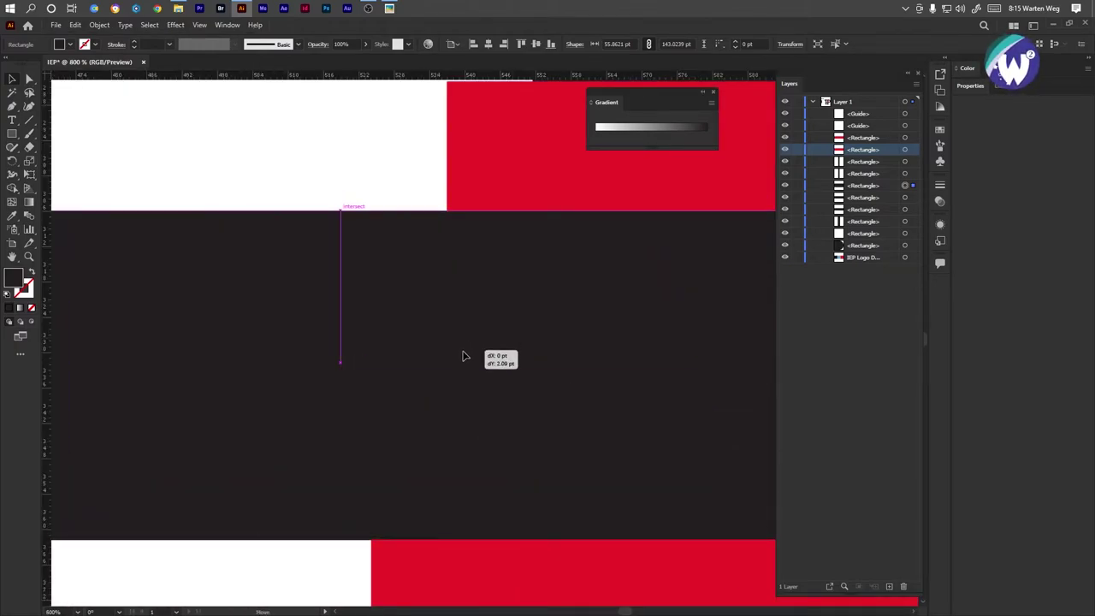
scroll(374, 357, "down", 3)
scroll(293, 364, "down", 1)
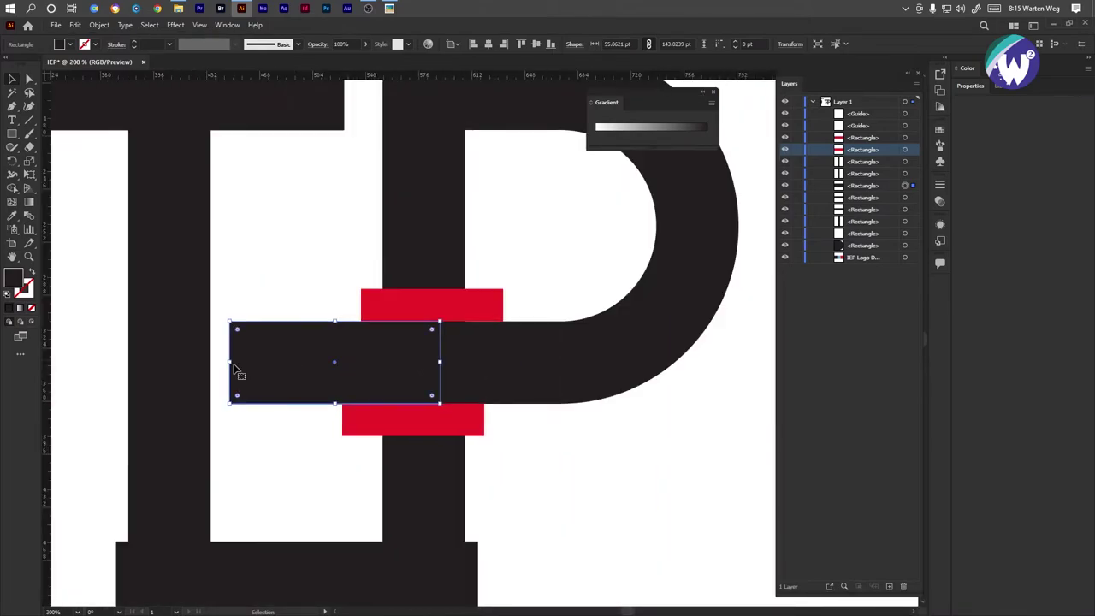
left_click_drag(232, 364, 260, 364)
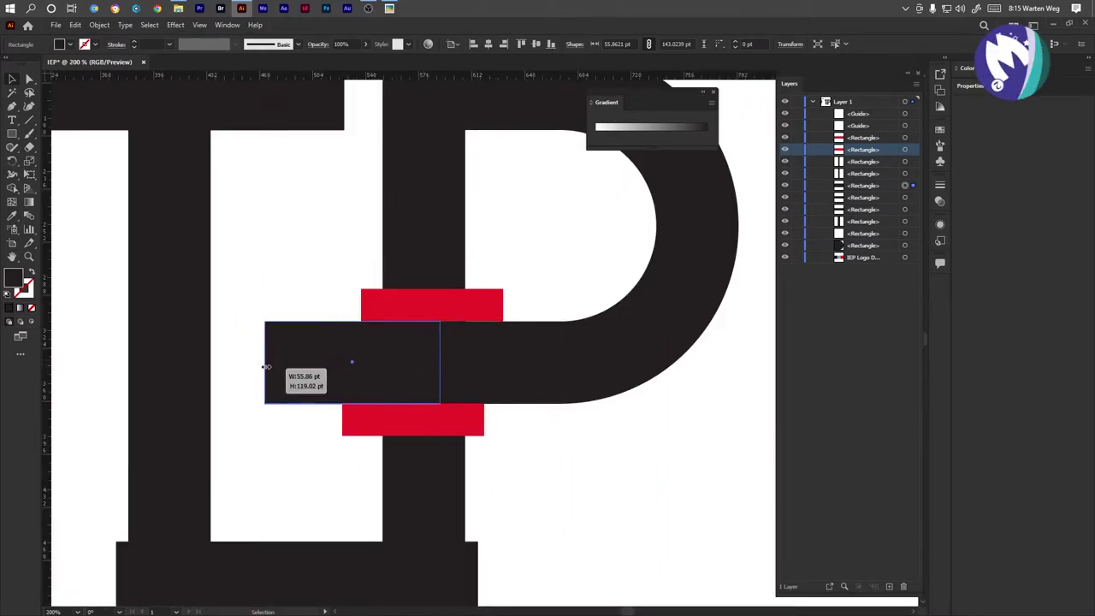
left_click(611, 490)
Copy the red bar up beneath the T's top bar and select the logo shapes.
left_click_drag(474, 318, 220, 157)
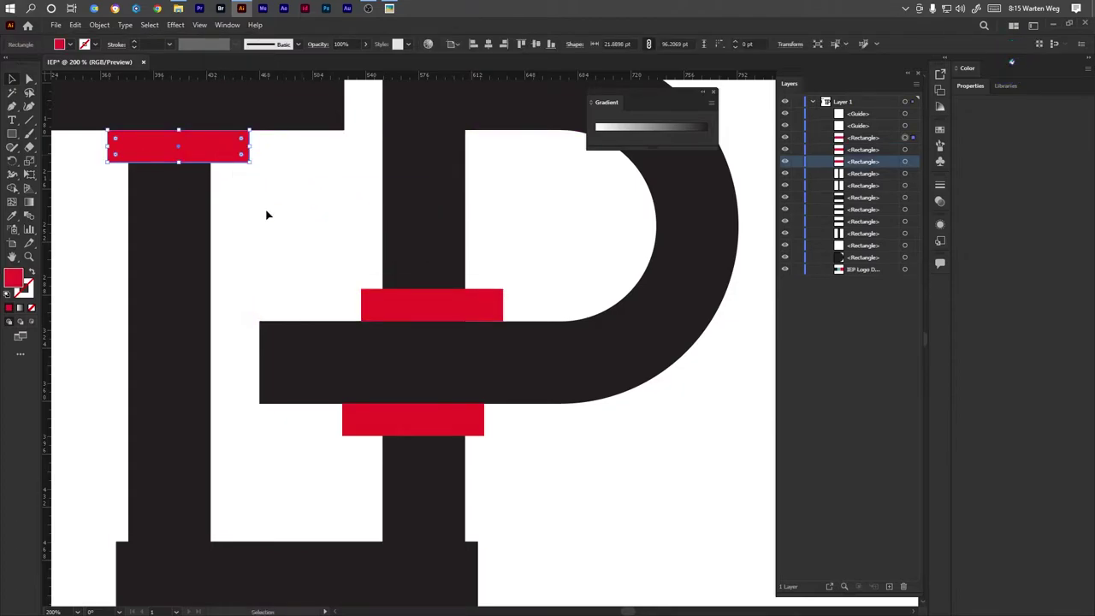
scroll(370, 359, "down", 3)
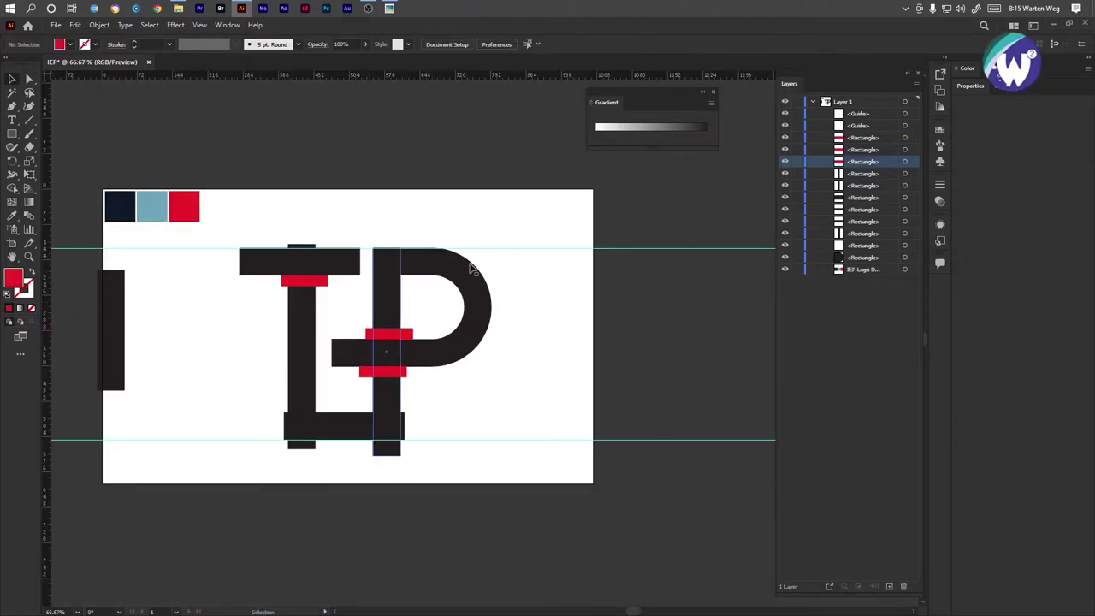
left_click_drag(538, 226, 229, 469)
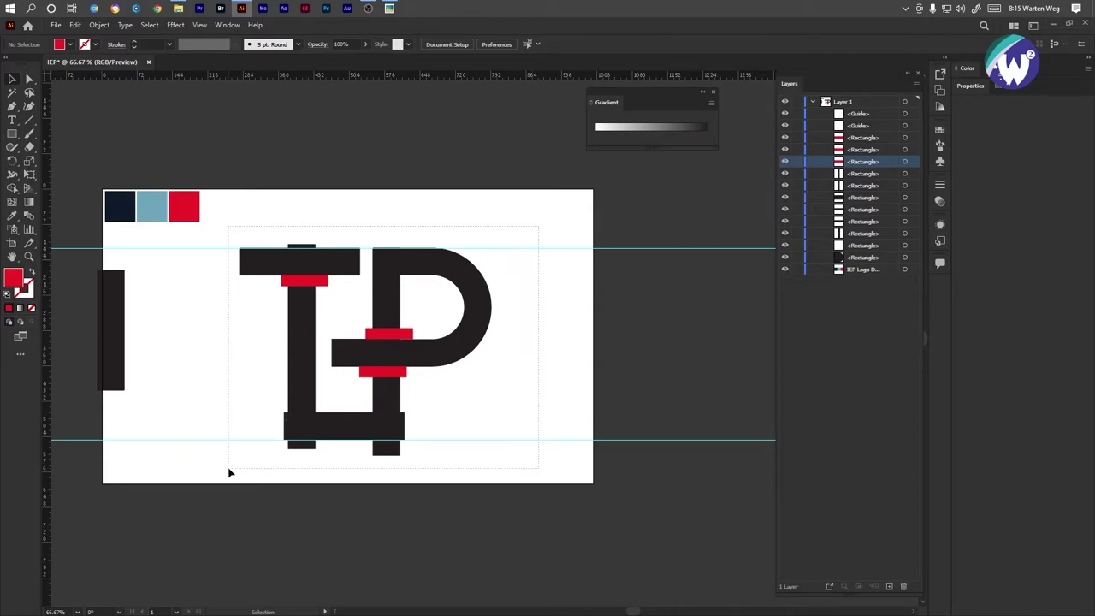
With Shape Builder, delete the stray top pieces and merge the two top-bar halves.
left_click_drag(229, 469, 228, 470)
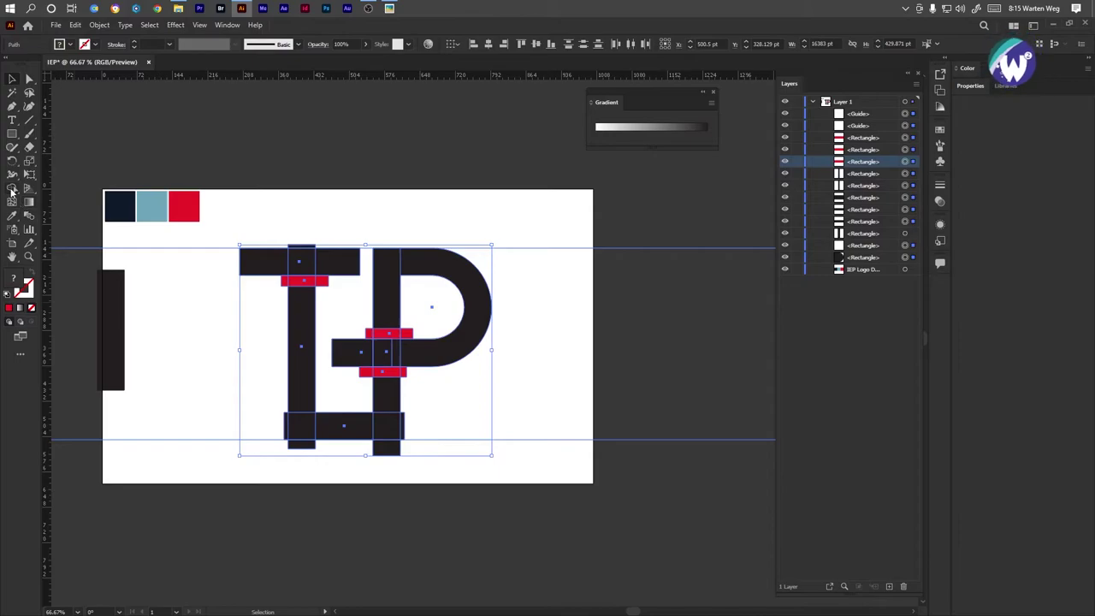
left_click(11, 189)
scroll(311, 243, "up", 3)
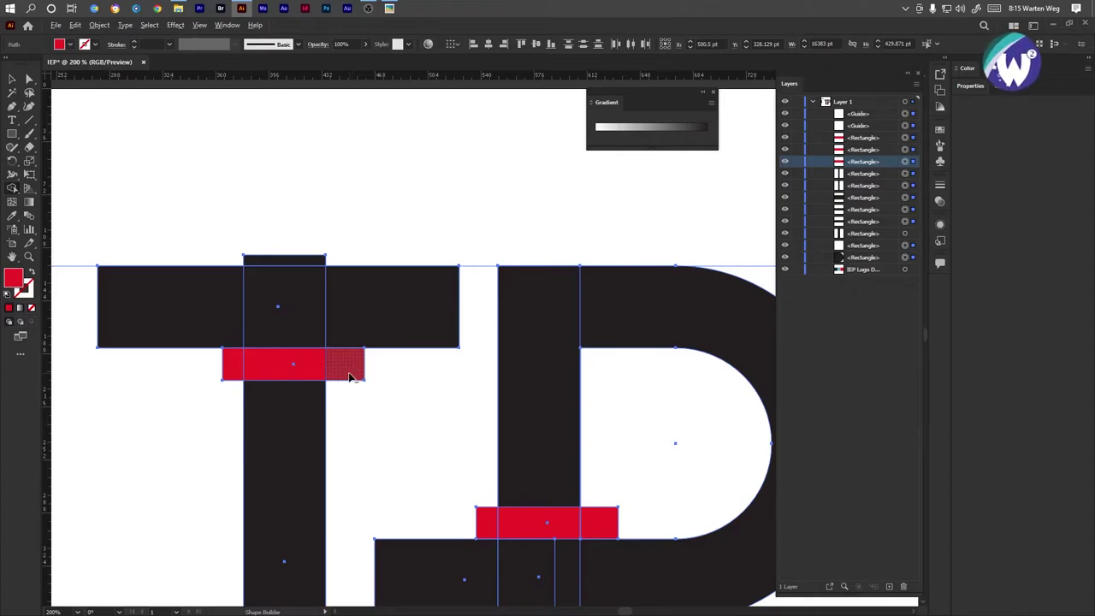
left_click(349, 375, "alt")
left_click_drag(266, 370, 201, 307)
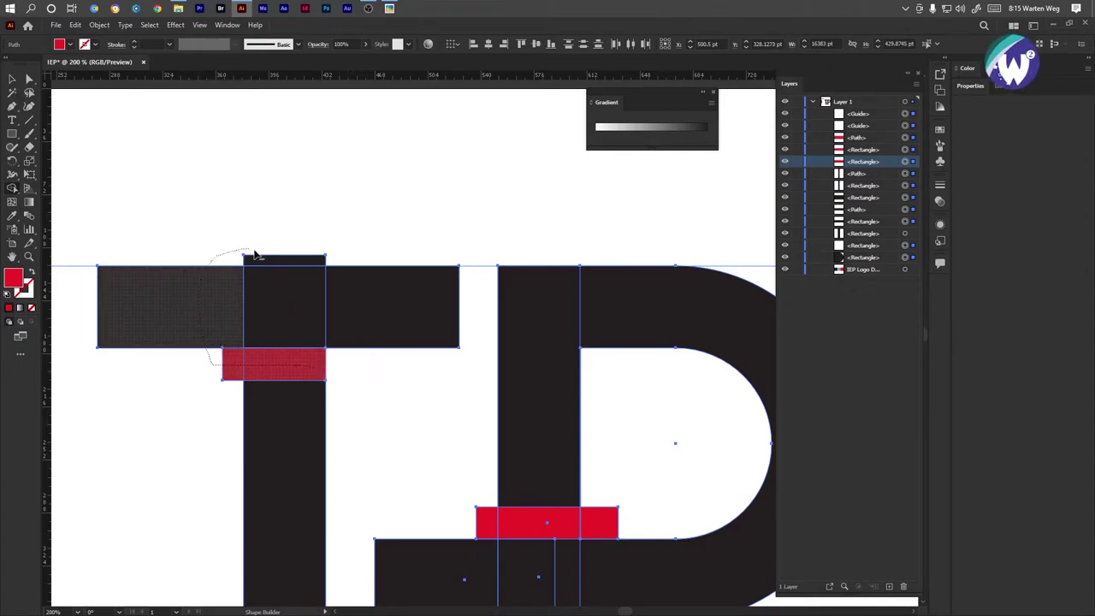
left_click_drag(254, 255, 267, 264)
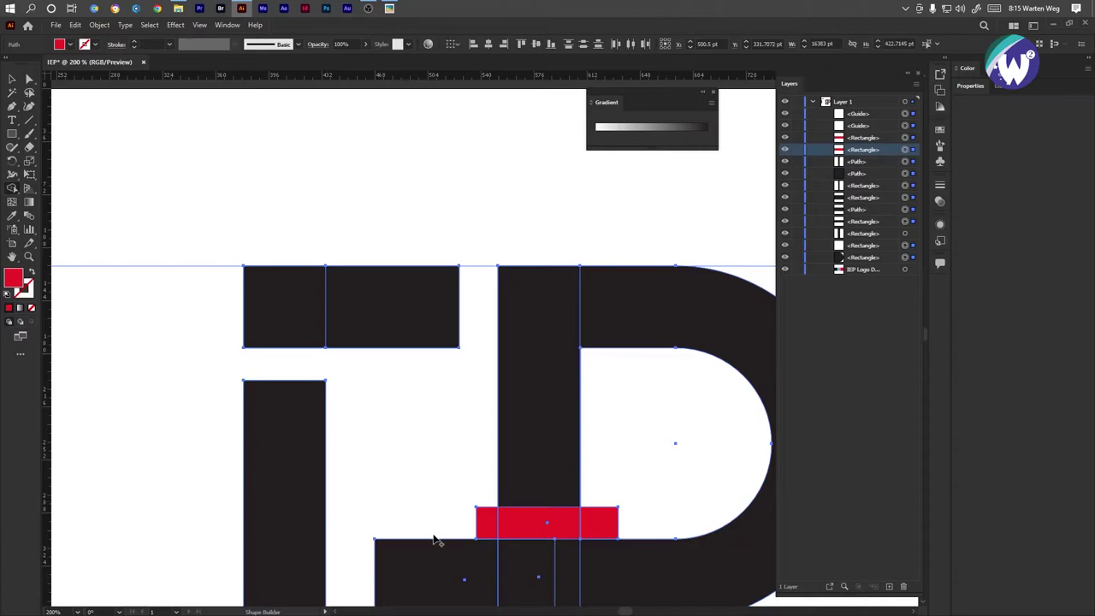
scroll(434, 541, "down", 5)
scroll(427, 403, "up", 3)
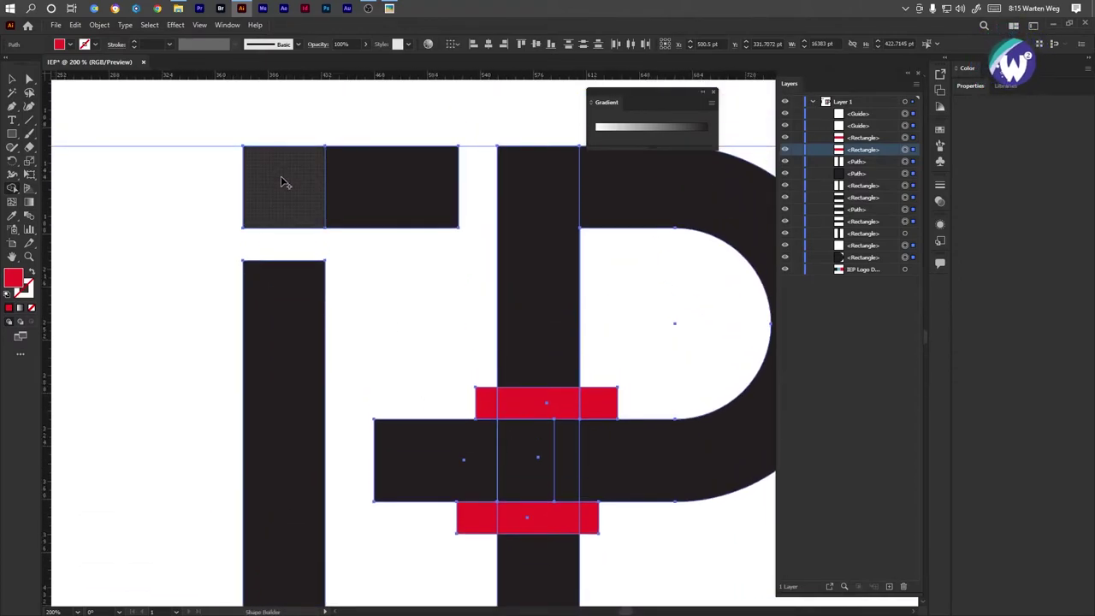
left_click_drag(277, 184, 374, 194)
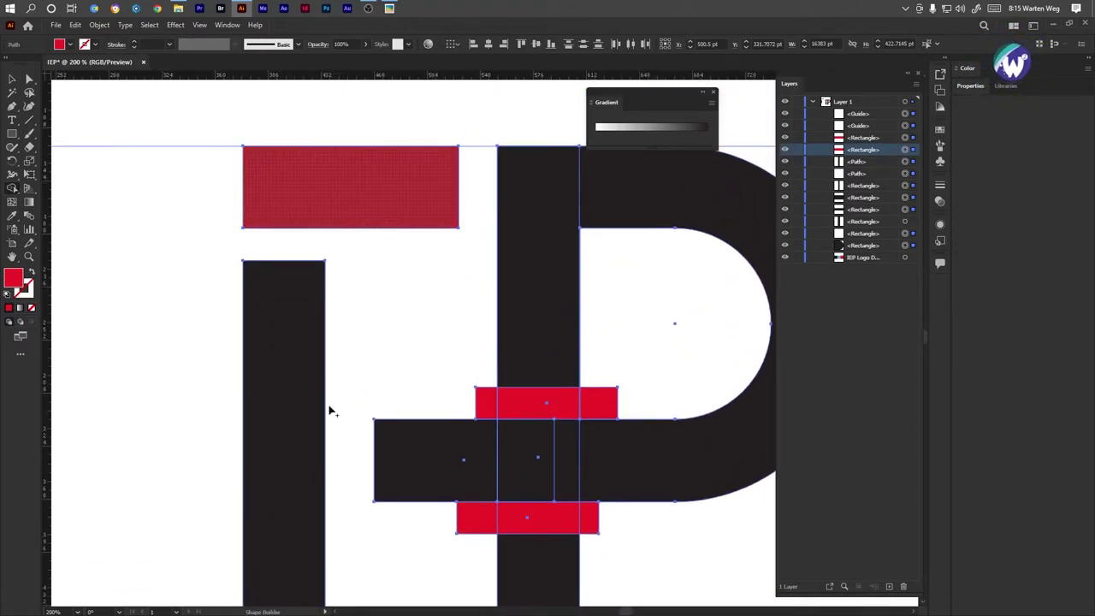
Delete the bottom bar's slivers and merge the bottom bar, stem and square into an L.
scroll(331, 402, "down", 5)
left_click(302, 476, "alt")
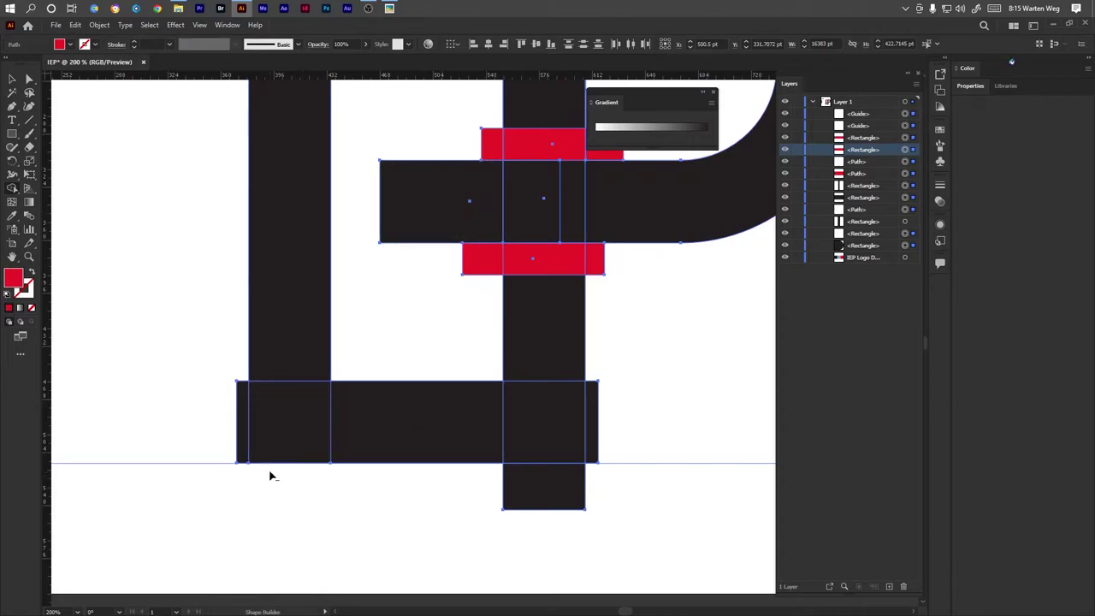
left_click(242, 443, "alt")
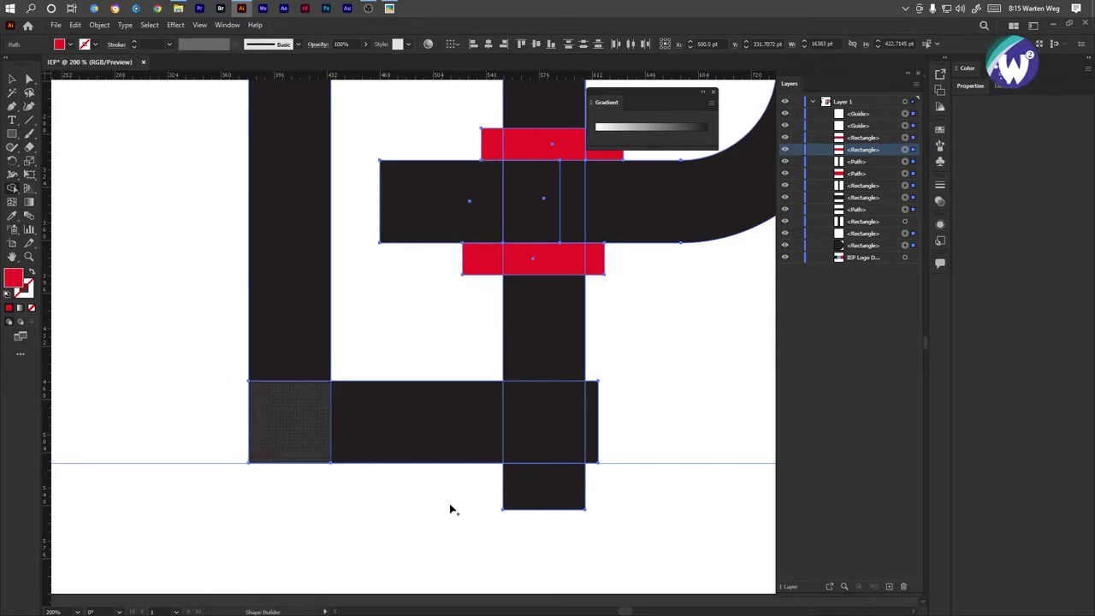
left_click(541, 488, "alt")
left_click(594, 432, "alt")
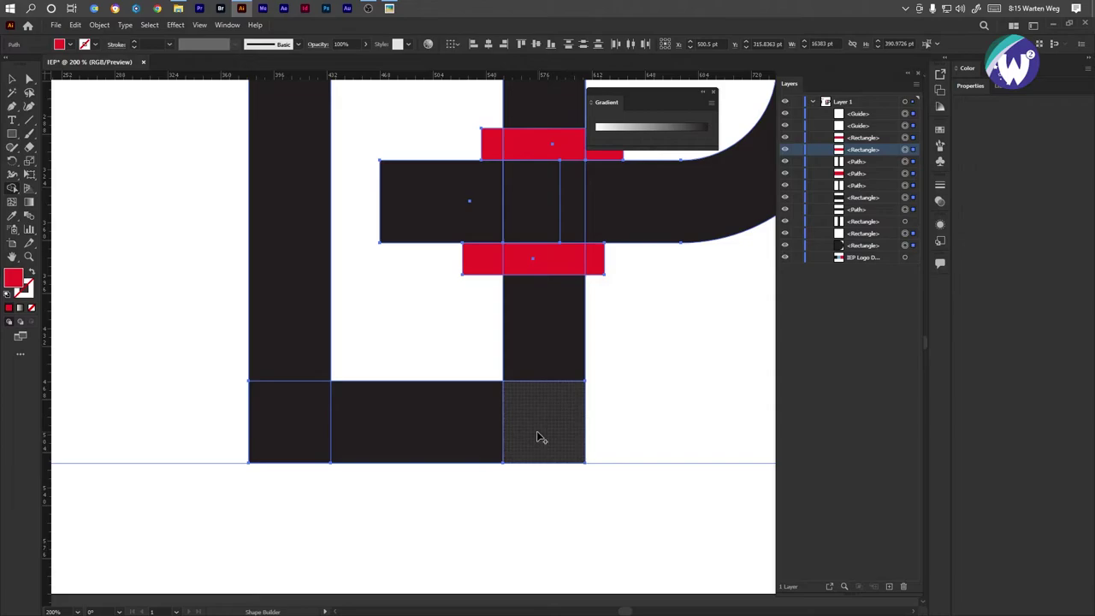
mouse_move(539, 430)
left_mouse_down()
mouse_move(465, 433)
mouse_move(293, 396)
mouse_move(286, 345)
left_mouse_up()
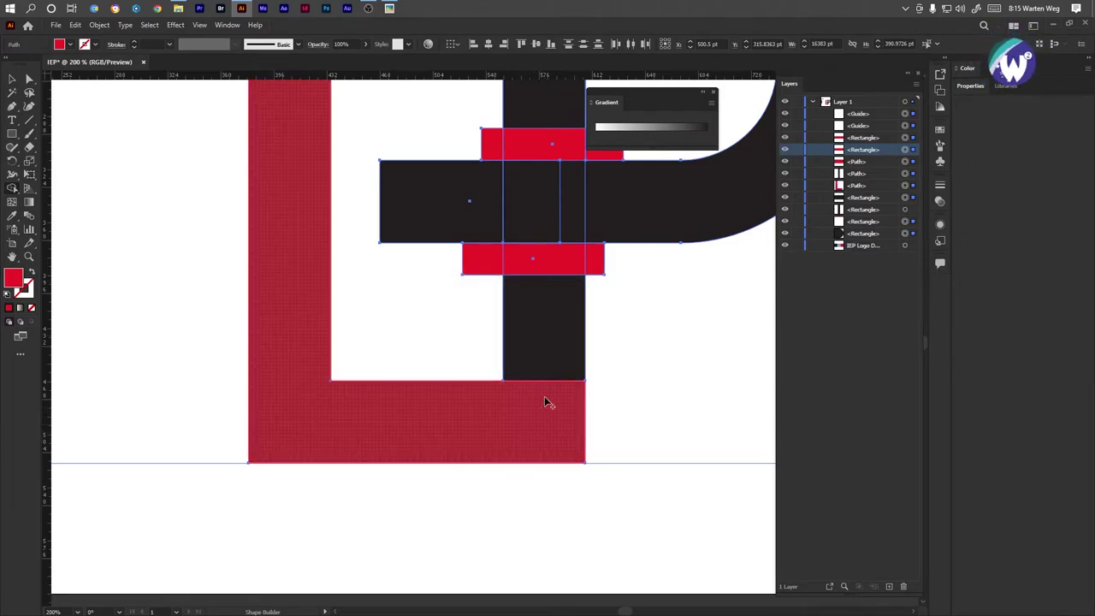
left_click_drag(544, 396, 544, 336)
Fuse the crossbar and dark bar into the red P bowl, removing leftover overlaps.
left_click(598, 268, "alt")
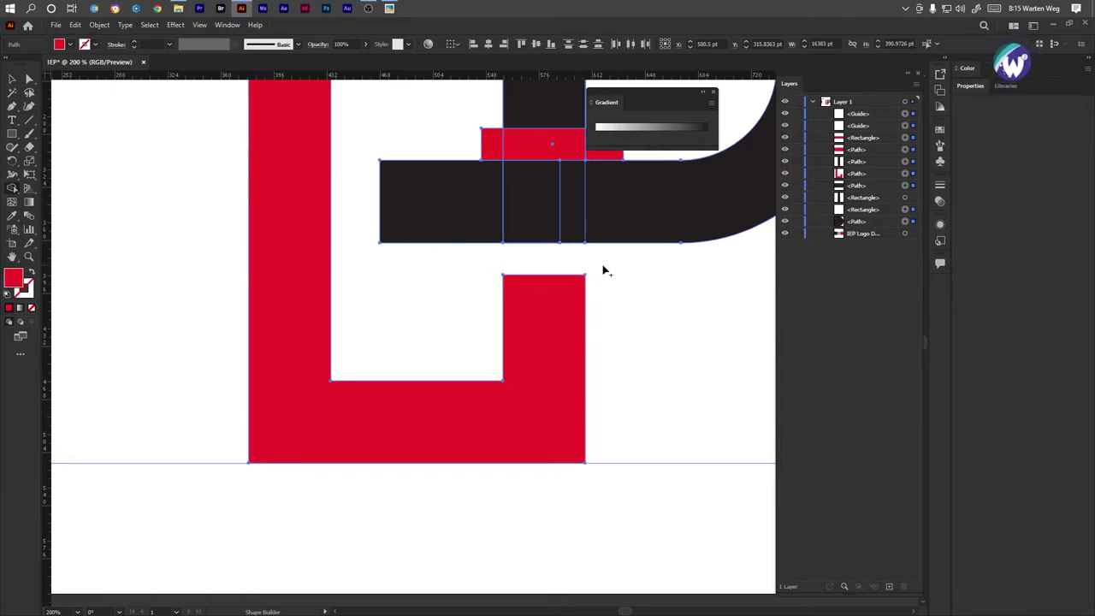
scroll(590, 308, "up", 3)
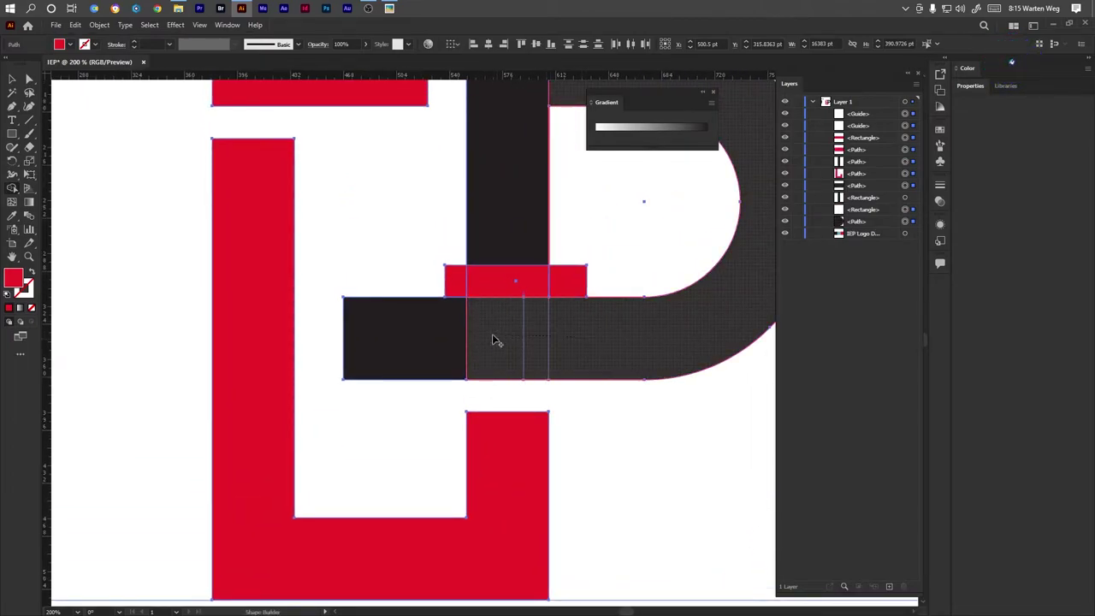
left_click_drag(586, 344, 422, 330)
left_click_drag(471, 286, 585, 289)
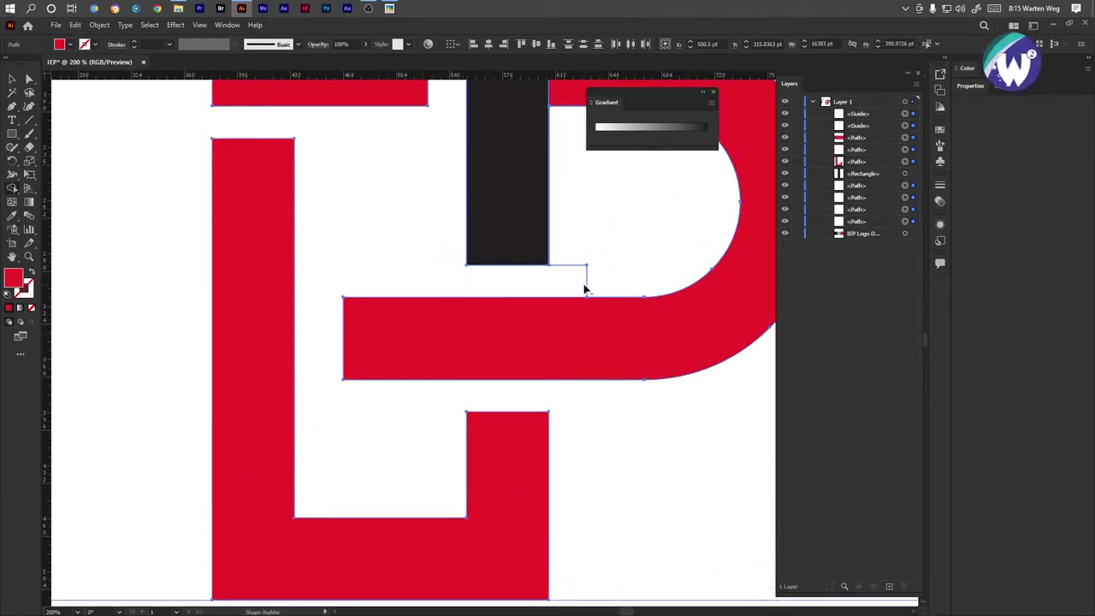
left_click(567, 285, "alt")
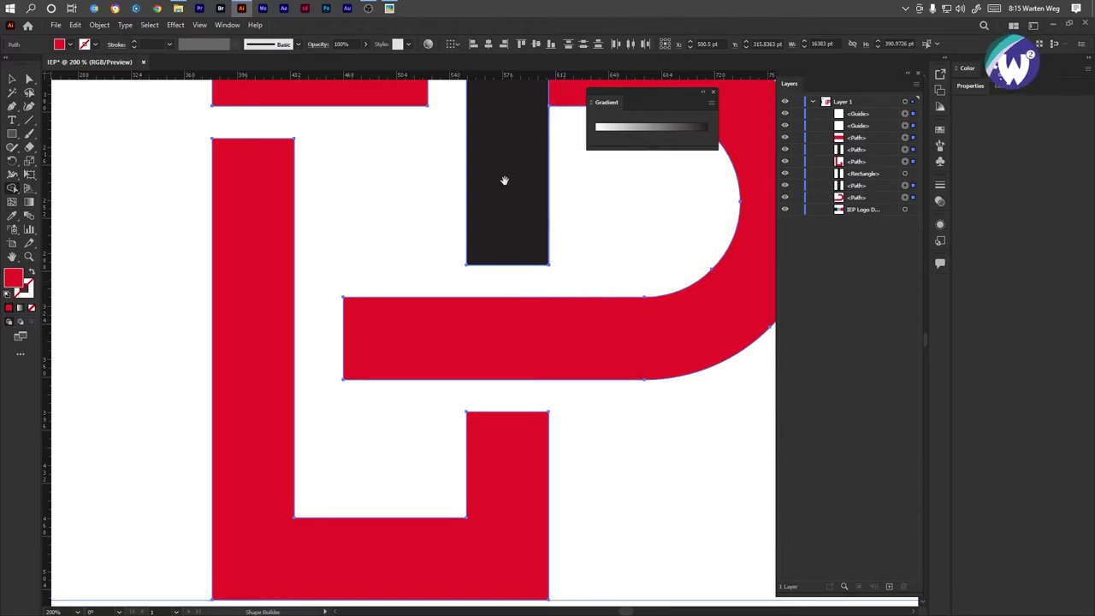
left_click_drag(504, 180, 479, 309)
left_click_drag(559, 184, 499, 214)
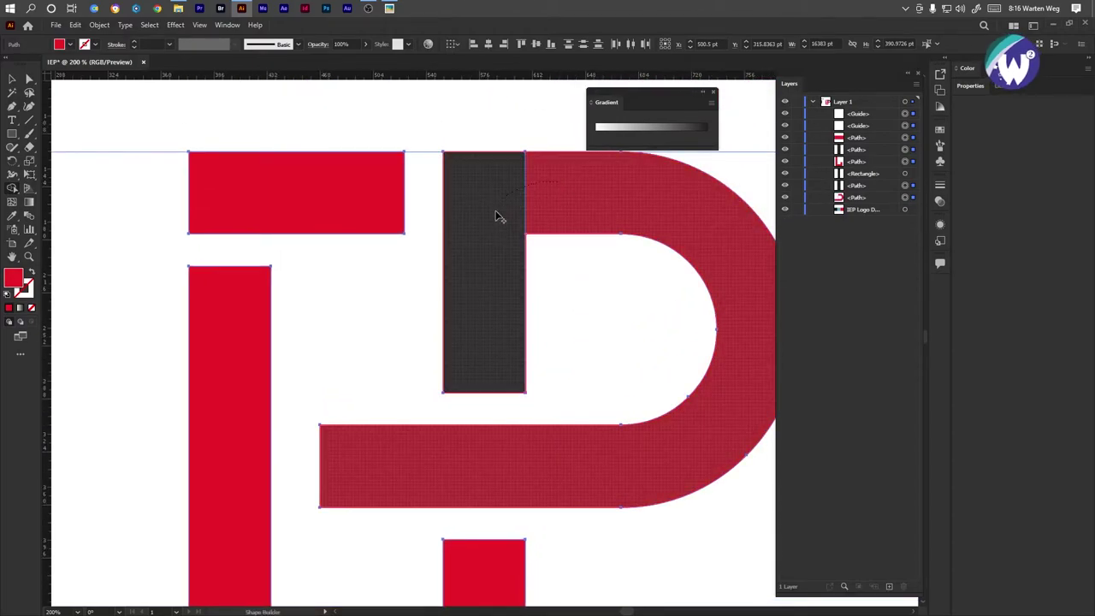
key("ctrl+0")
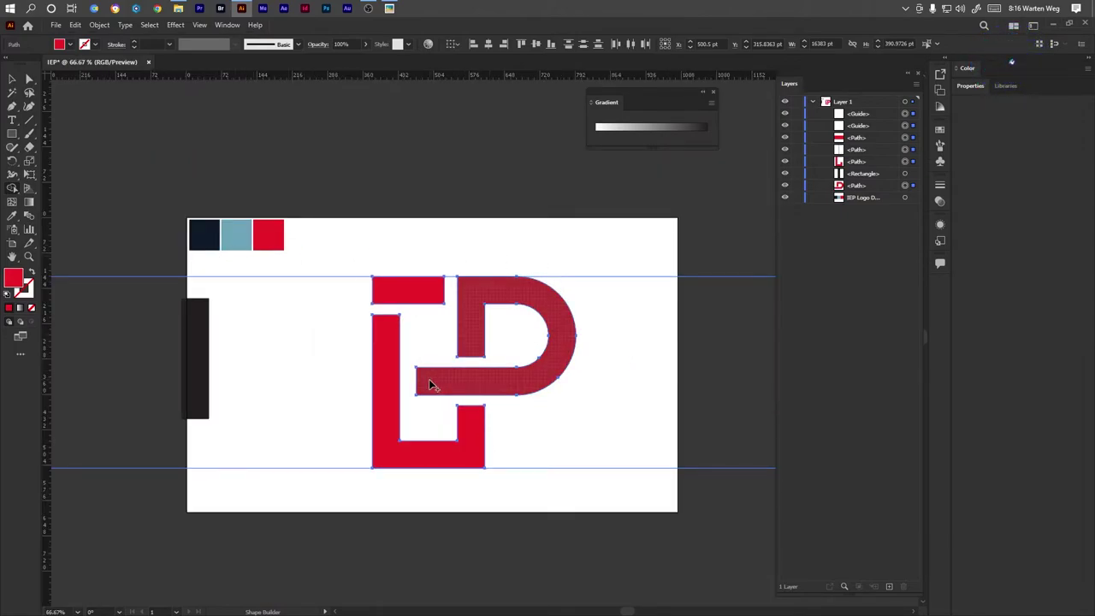
Round the left end of the P's crossbar with Direct Selection.
key("a")
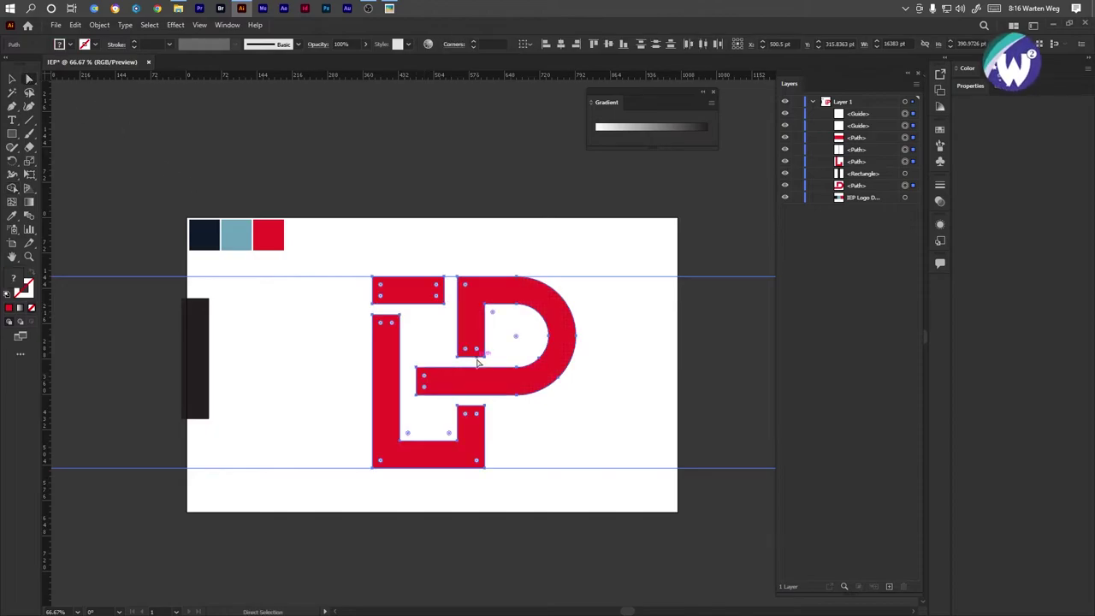
left_click(434, 358)
left_click(425, 381)
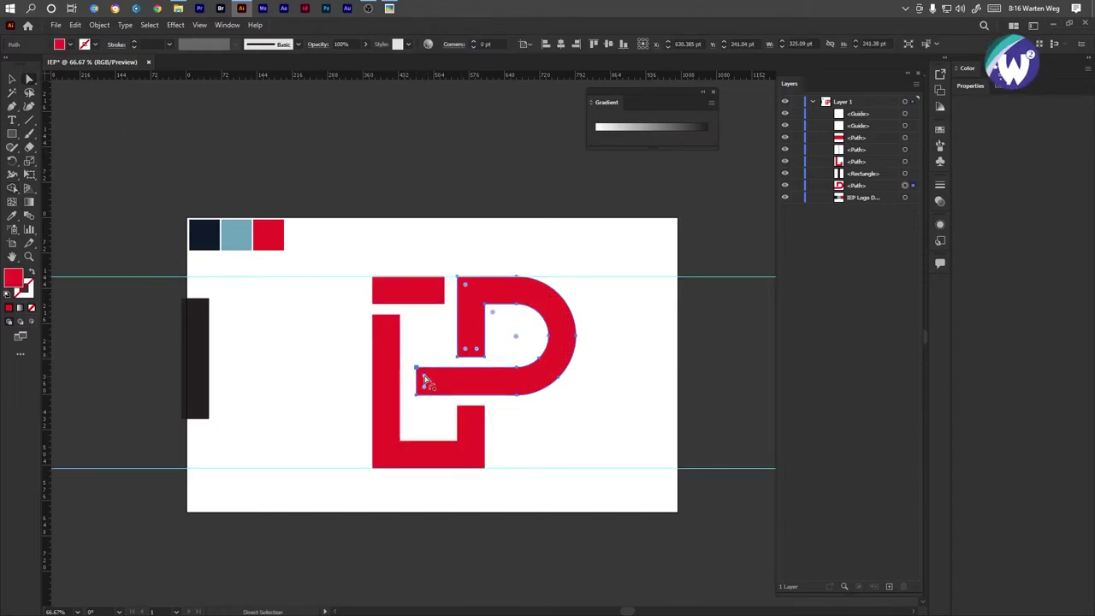
left_click(609, 362)
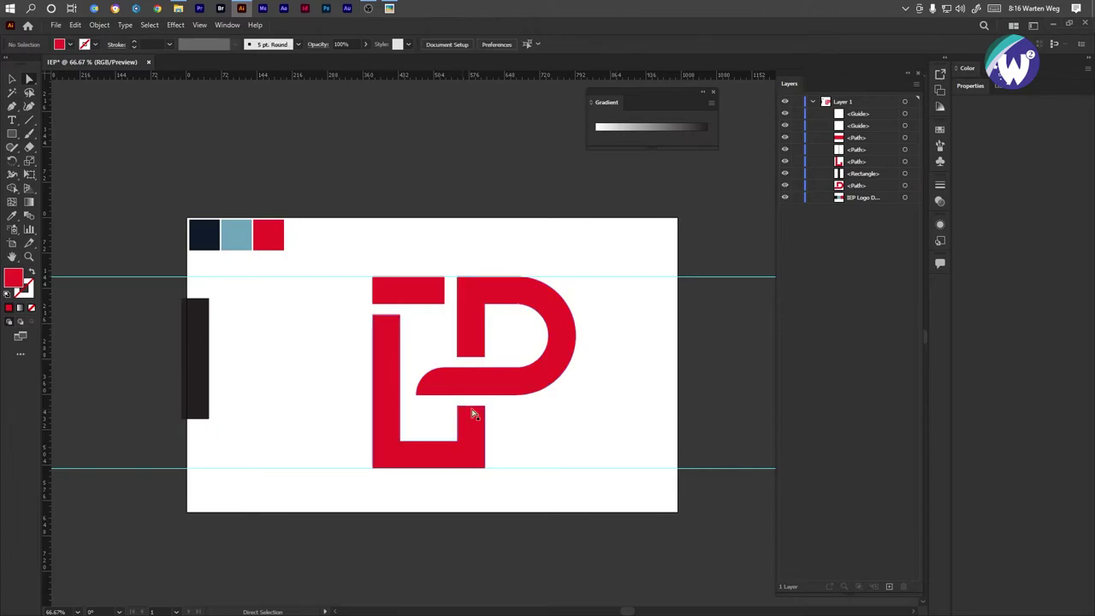
Round the L's outer and inner bottom corners, giving the inner corner a smaller radius.
left_click(377, 465)
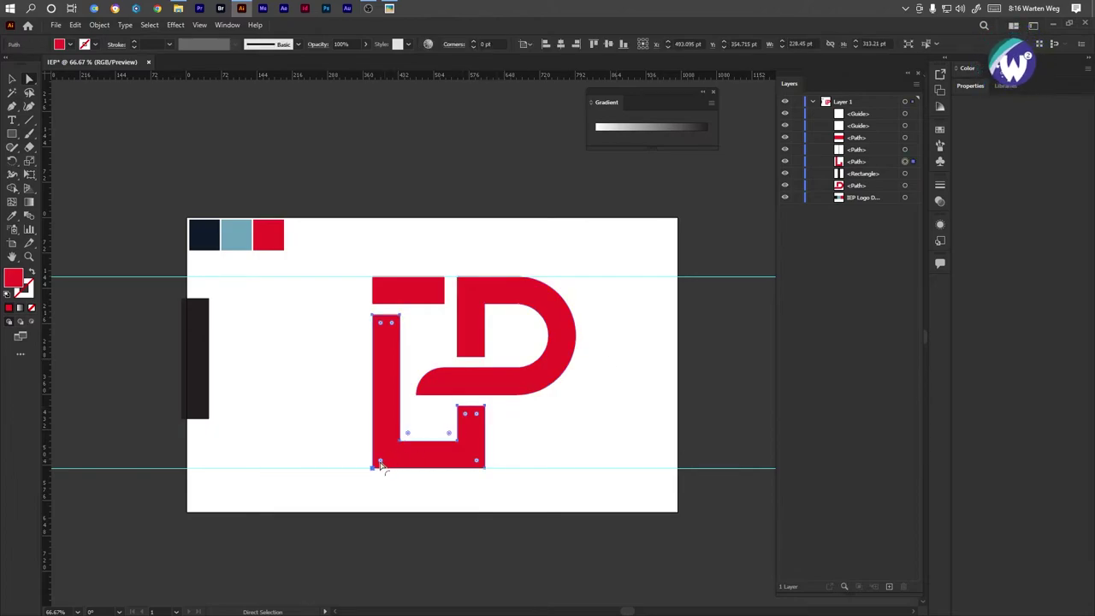
left_click(402, 439)
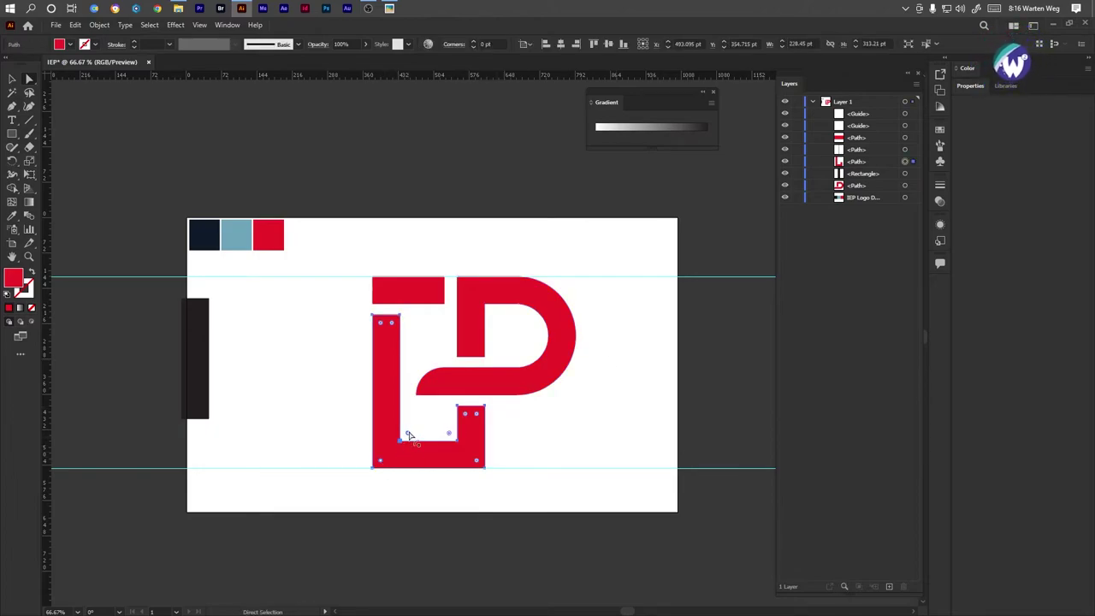
left_click_drag(408, 435, 434, 411)
left_click(373, 435)
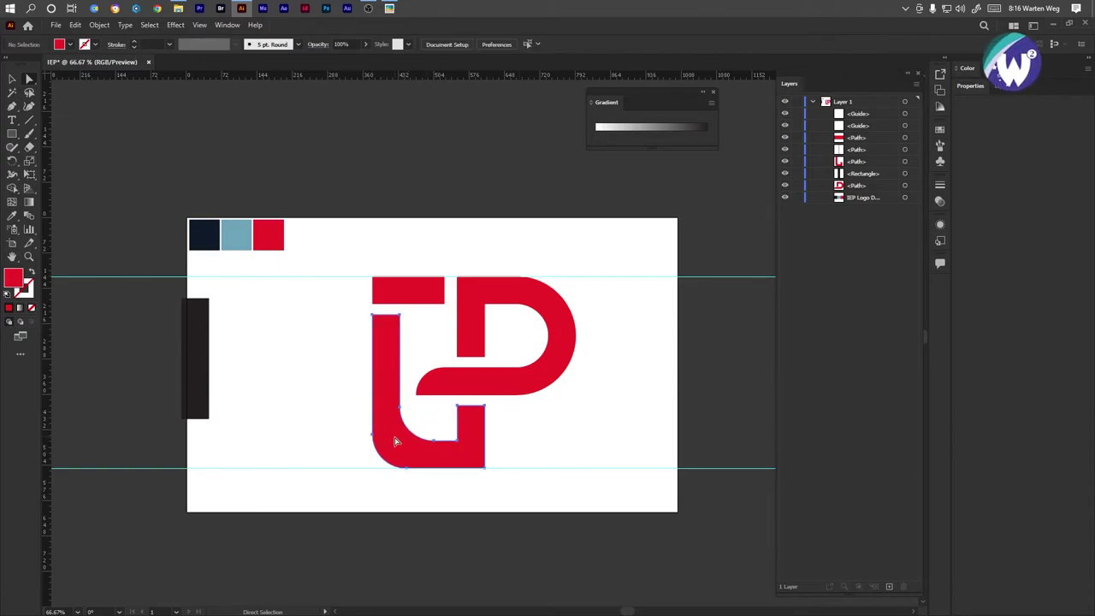
left_click_drag(433, 412, 418, 428)
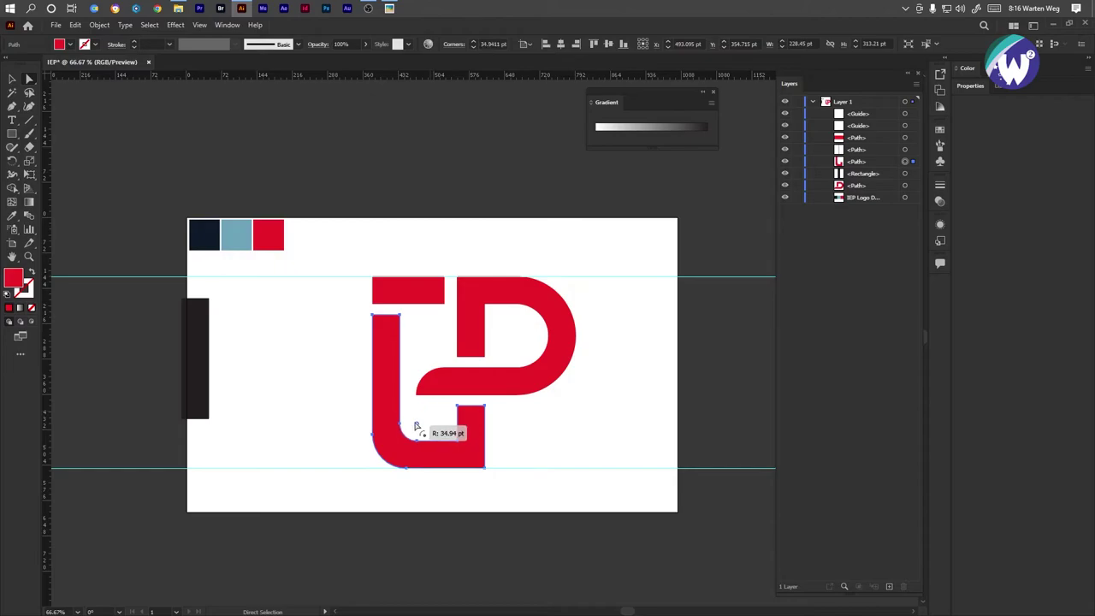
left_click(560, 420)
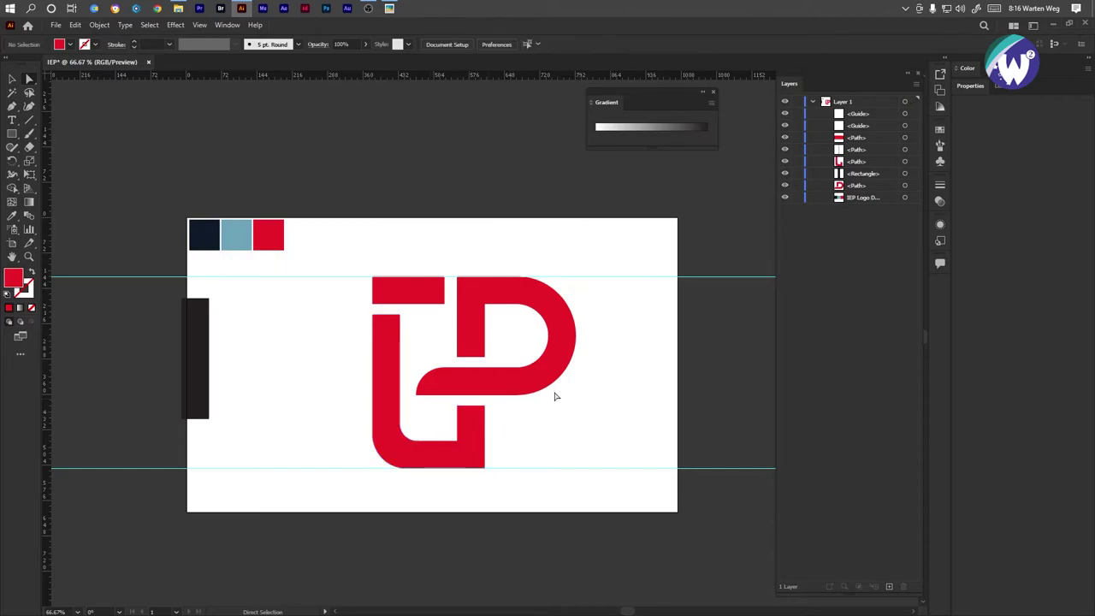
Select the P, the top bar and the L together.
left_click(471, 315)
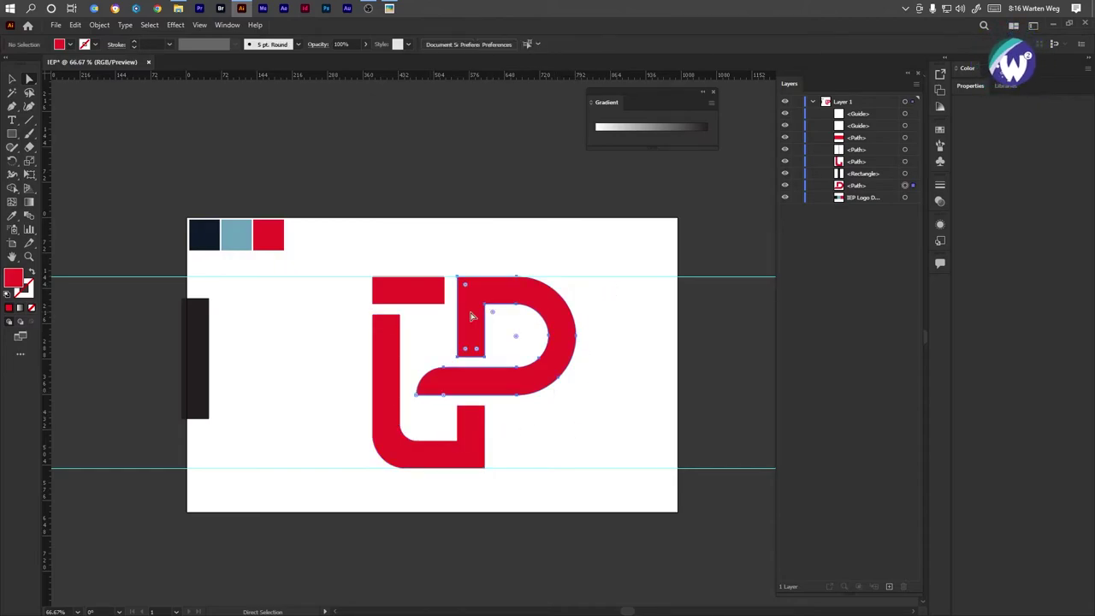
left_click(418, 297, "shift")
left_click(387, 344, "shift")
Move the monogram above the artboard and delete the dark bar, line and guides.
mouse_move(384, 342)
left_mouse_down()
mouse_move(401, 494)
mouse_move(389, 104)
left_mouse_up()
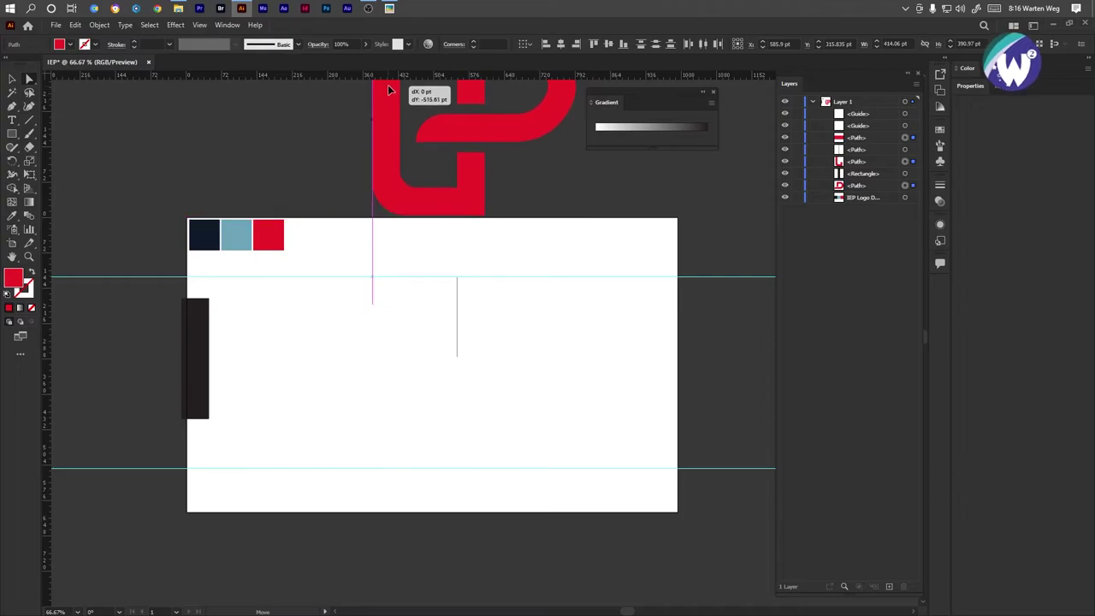
left_click_drag(388, 100, 388, 85)
left_click_drag(563, 386, 179, 522)
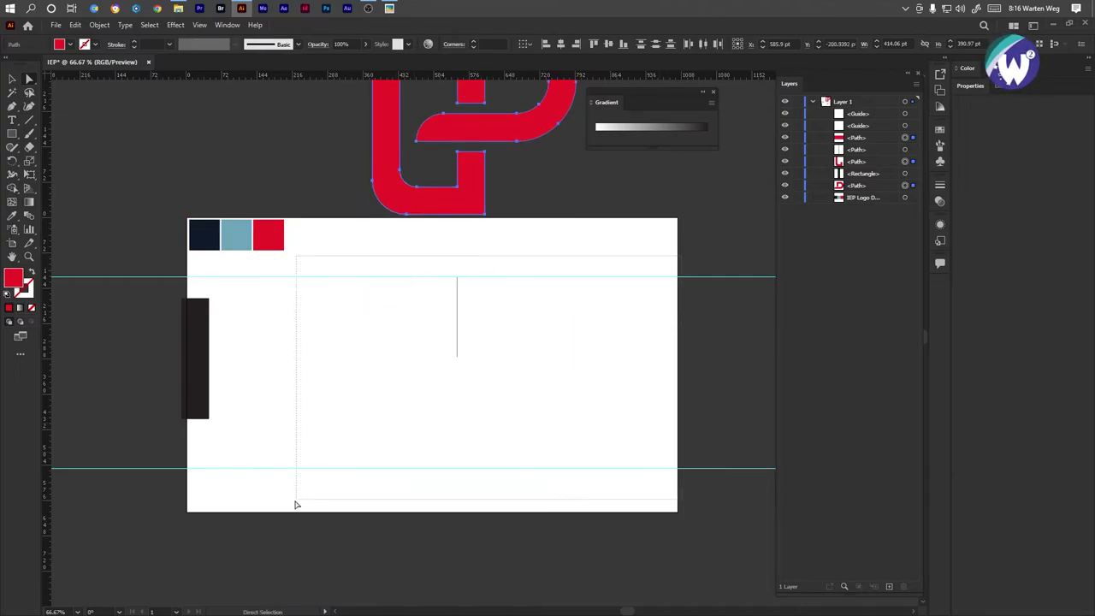
key("Delete")
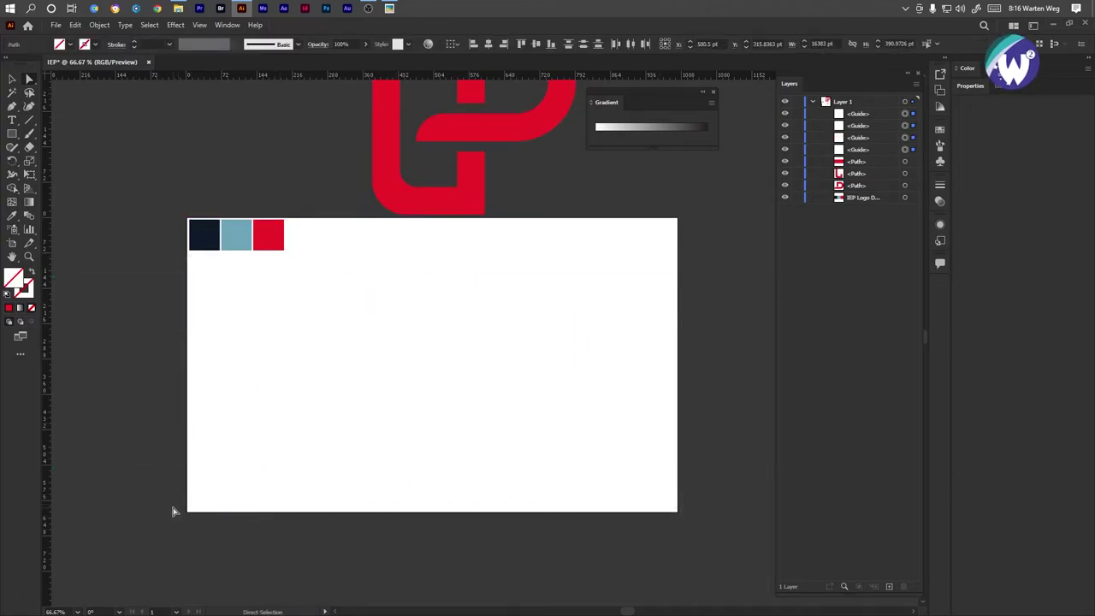
Select all three logo pieces and move the monogram to the centre of the artboard.
scroll(435, 259, "down", 1)
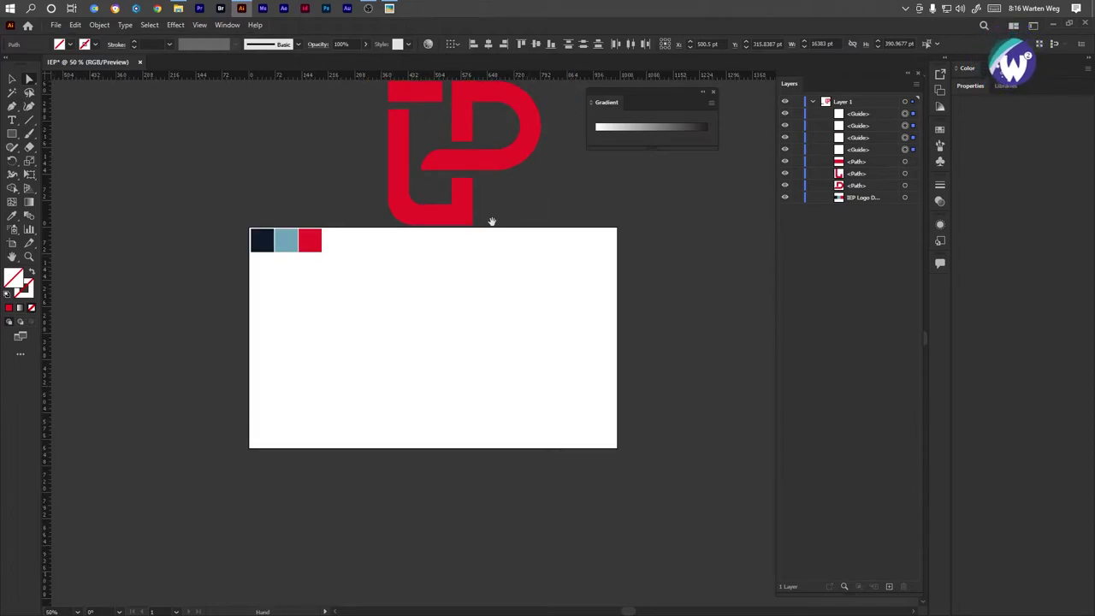
left_click_drag(491, 222, 477, 272)
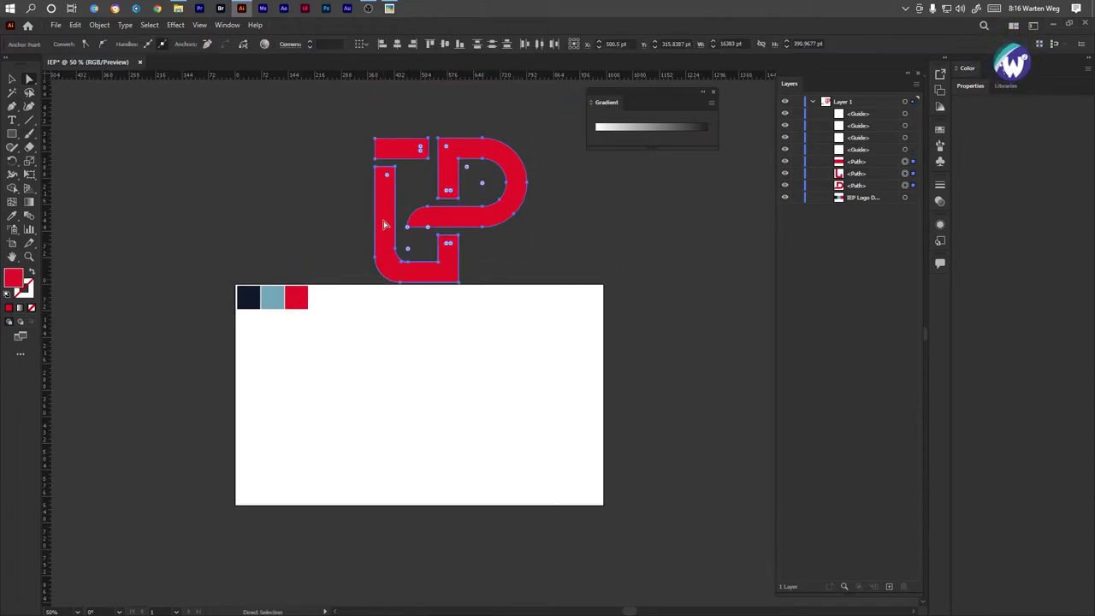
left_click_drag(384, 258, 363, 418)
key("ctrl+z")
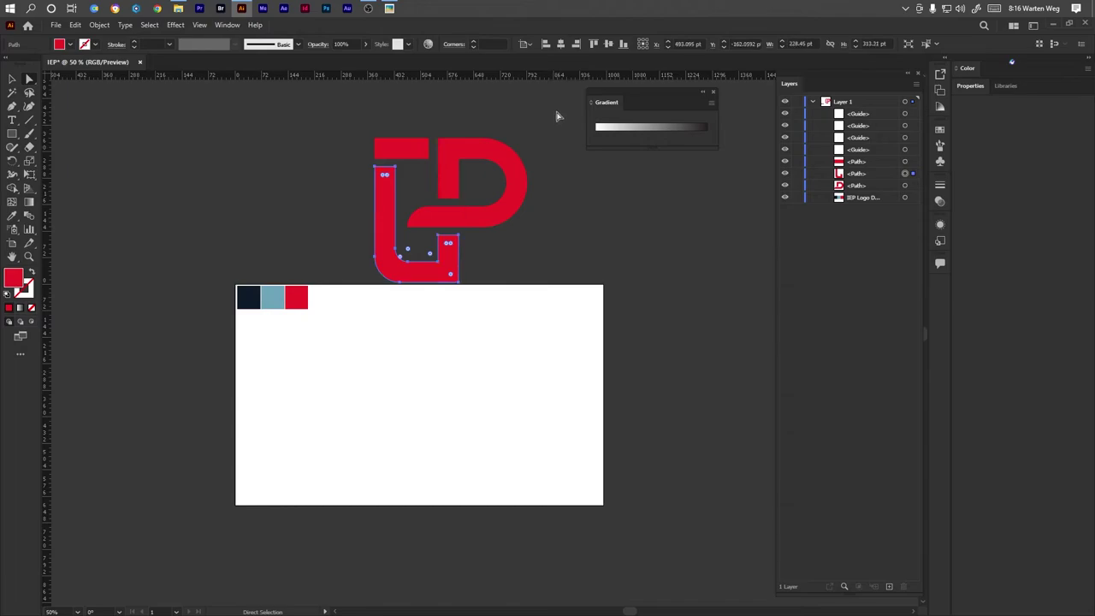
key("ctrl+a")
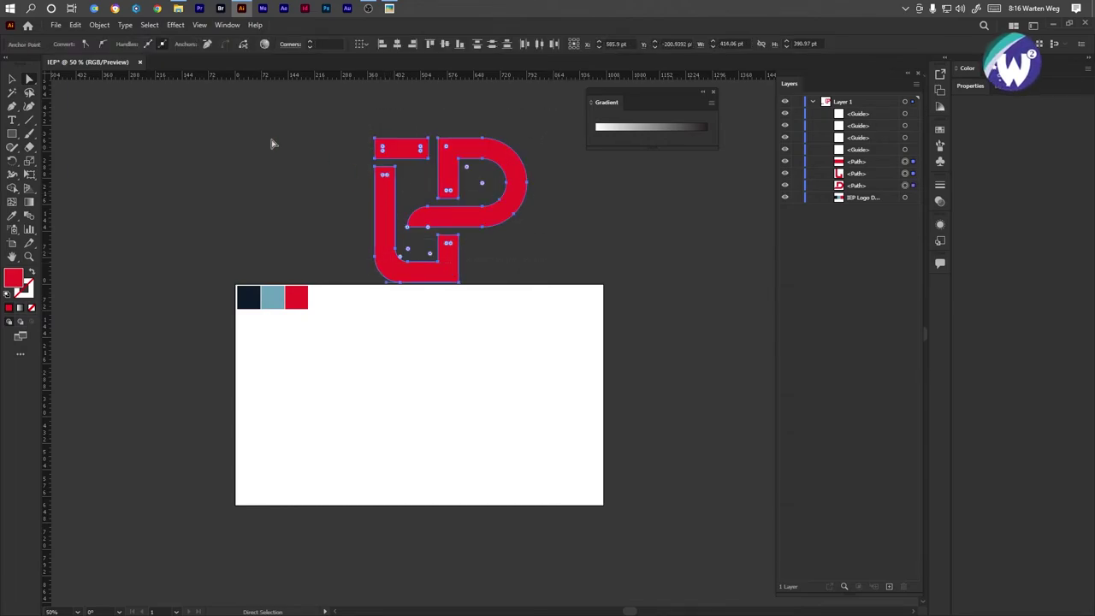
left_click(12, 79)
left_click(227, 159)
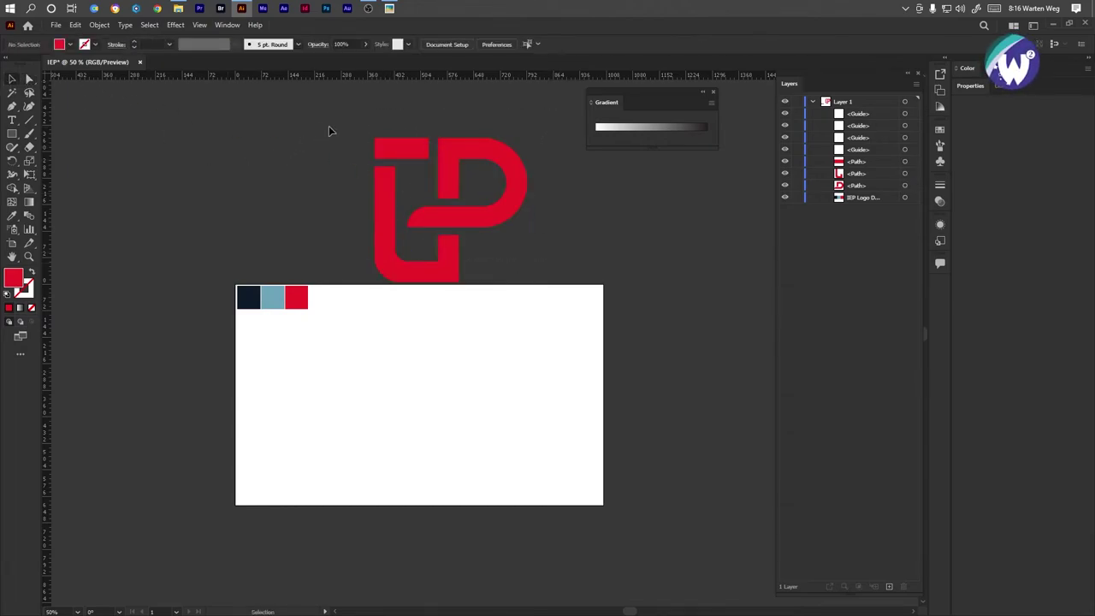
key("ctrl+a")
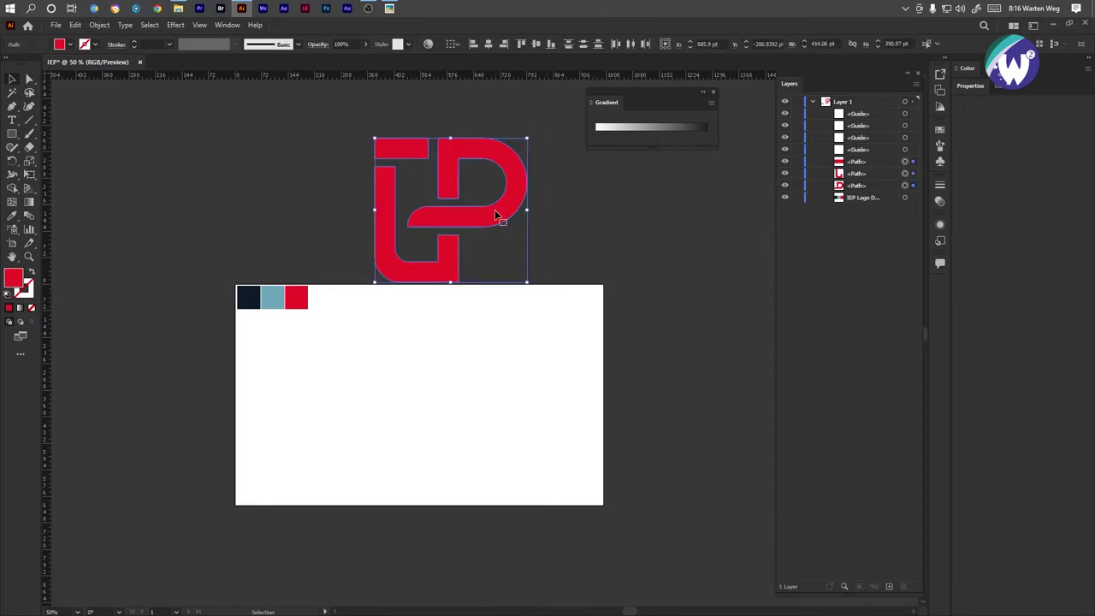
left_click_drag(495, 210, 480, 403)
left_click(556, 373)
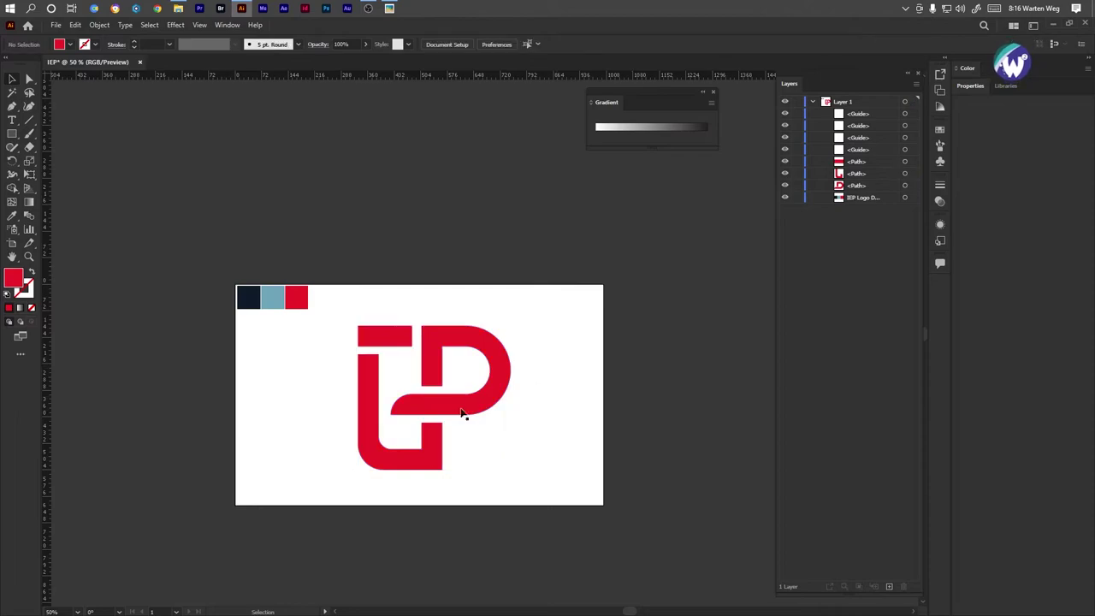
scroll(413, 425, "up", 1)
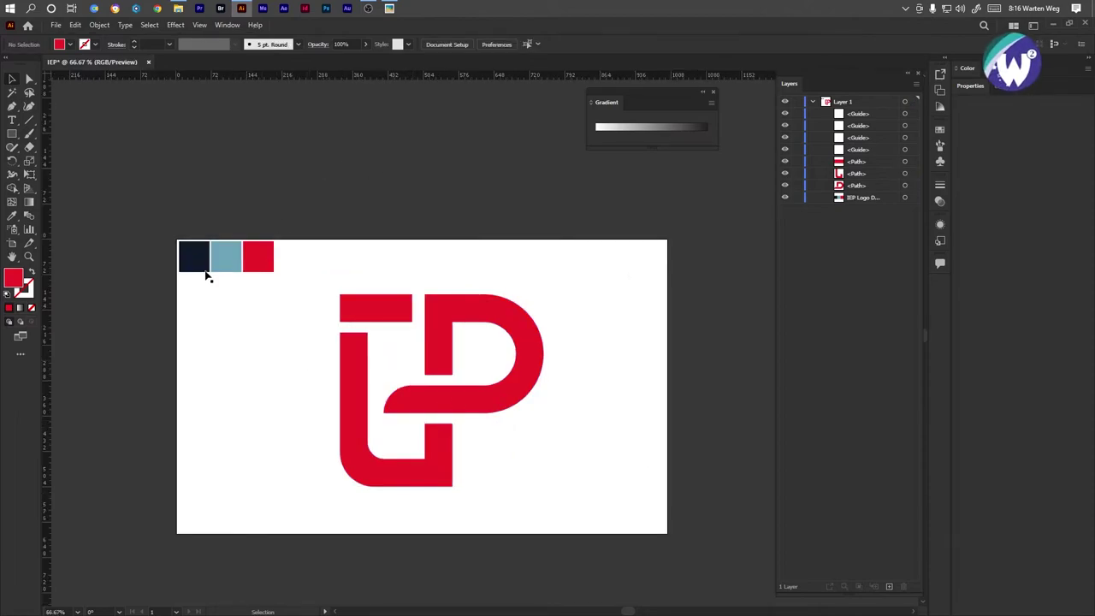
left_click(360, 407)
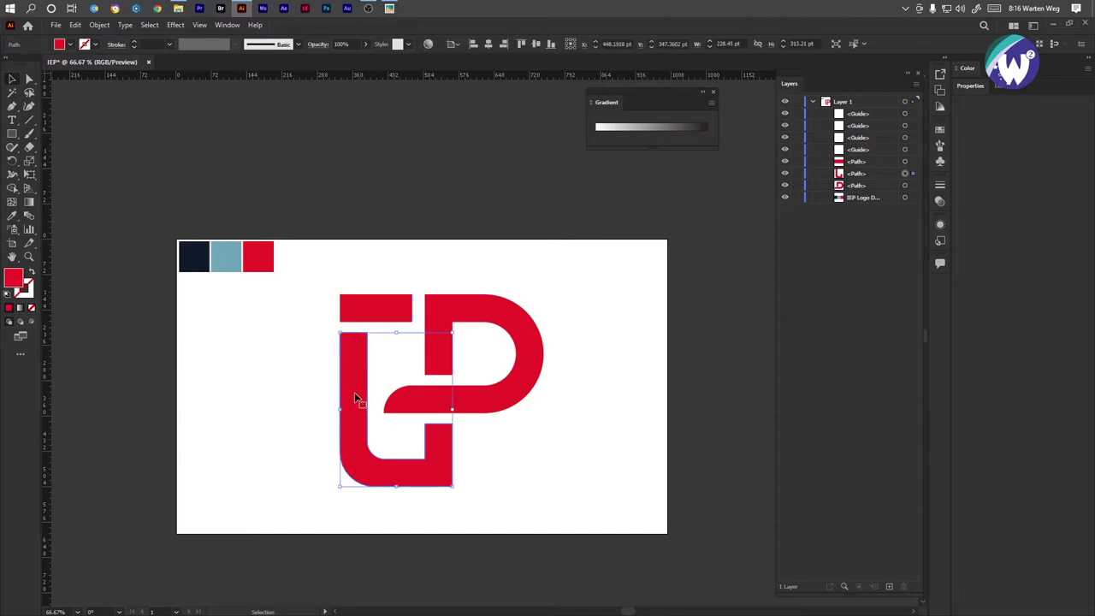
Eyedrop the swatches to colour the L navy and the P light blue.
key("i")
left_click(194, 255)
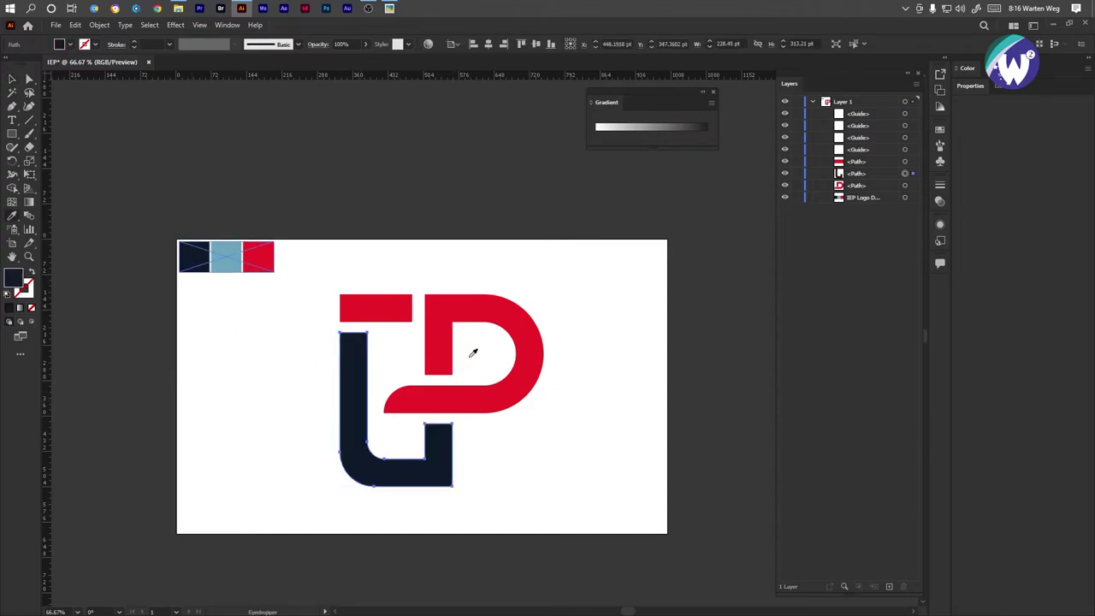
key("v")
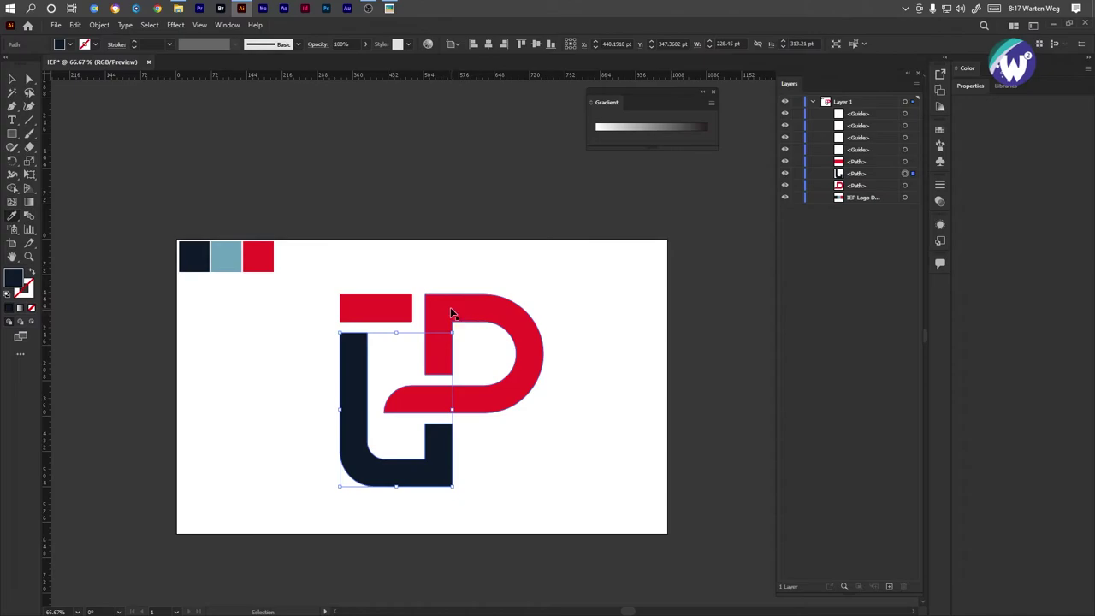
left_click(451, 313)
key("i")
left_click(226, 255)
Delete the colour swatch image from the artboard.
key("ctrl+shift+a")
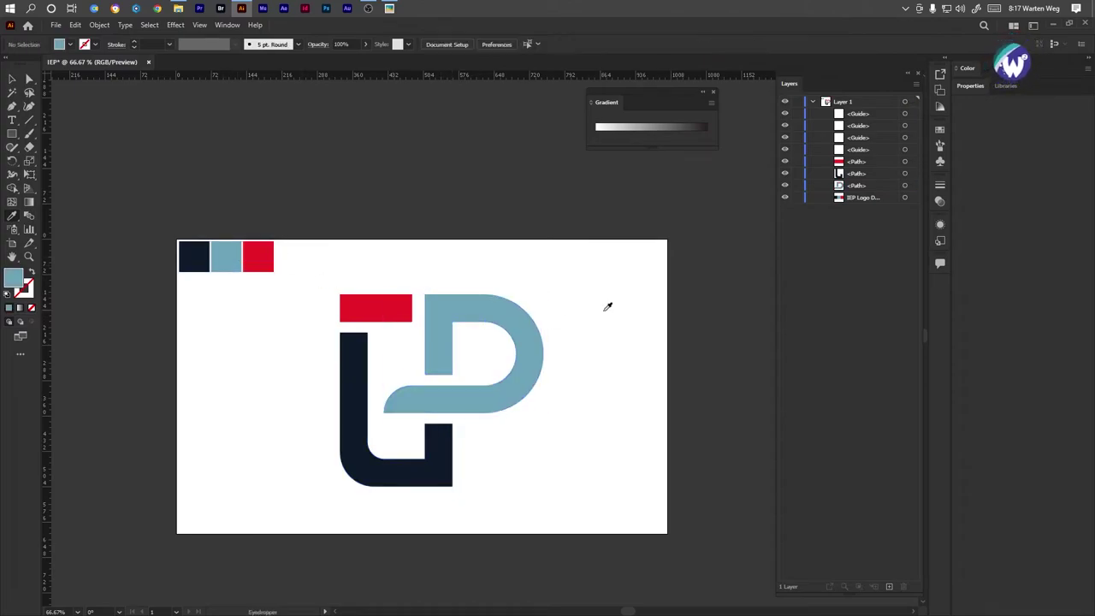
left_click(13, 80)
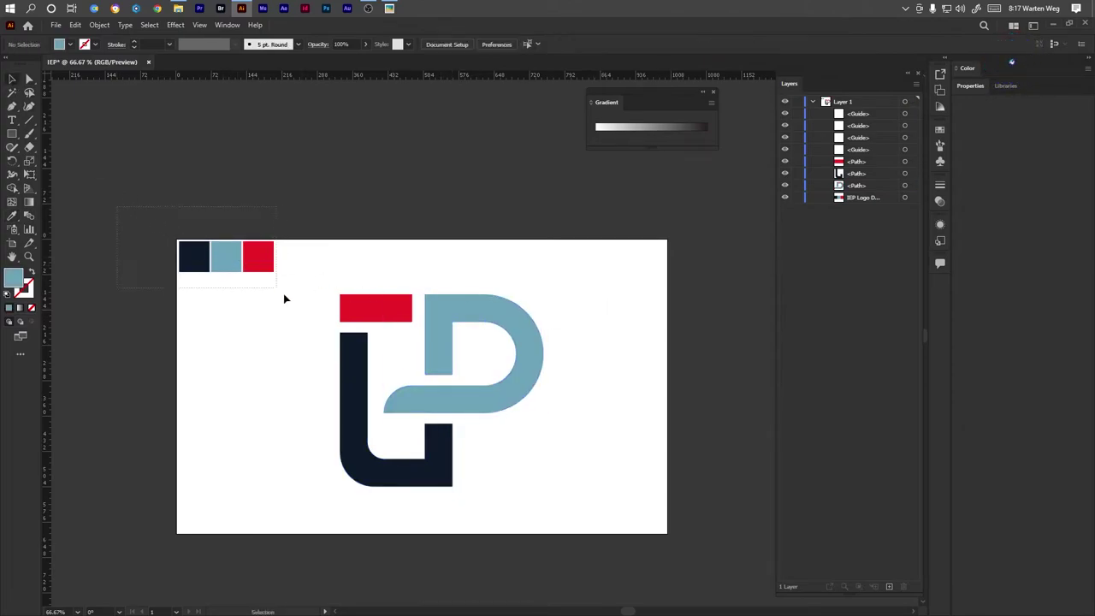
left_click_drag(285, 298, 288, 299)
key("Delete")
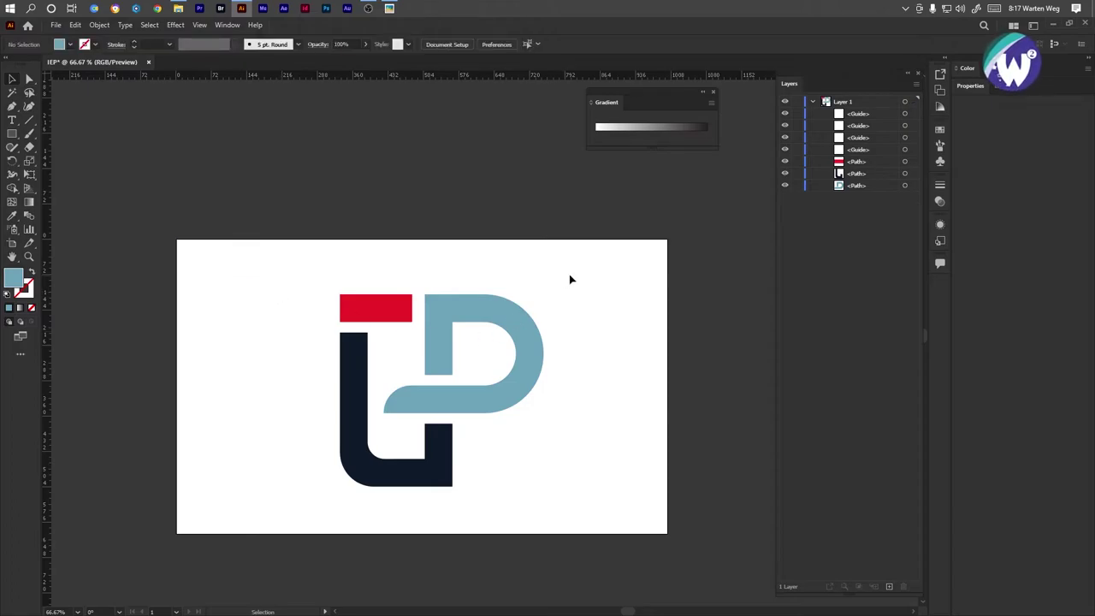
Delete the four guides from the Layers panel and nudge the logo higher.
left_click(855, 117)
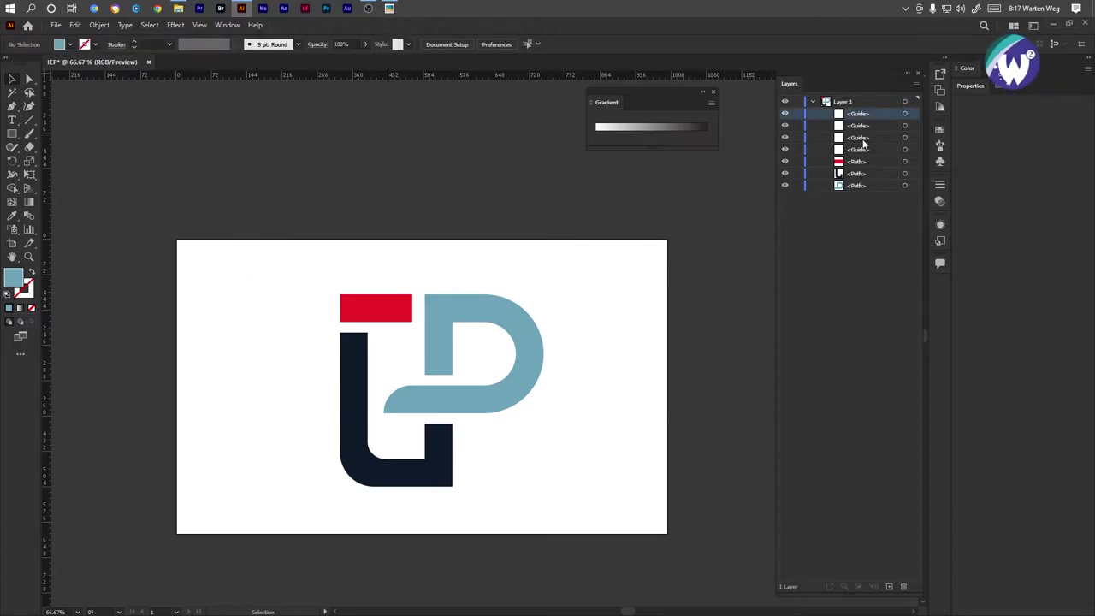
left_click(859, 150, "shift")
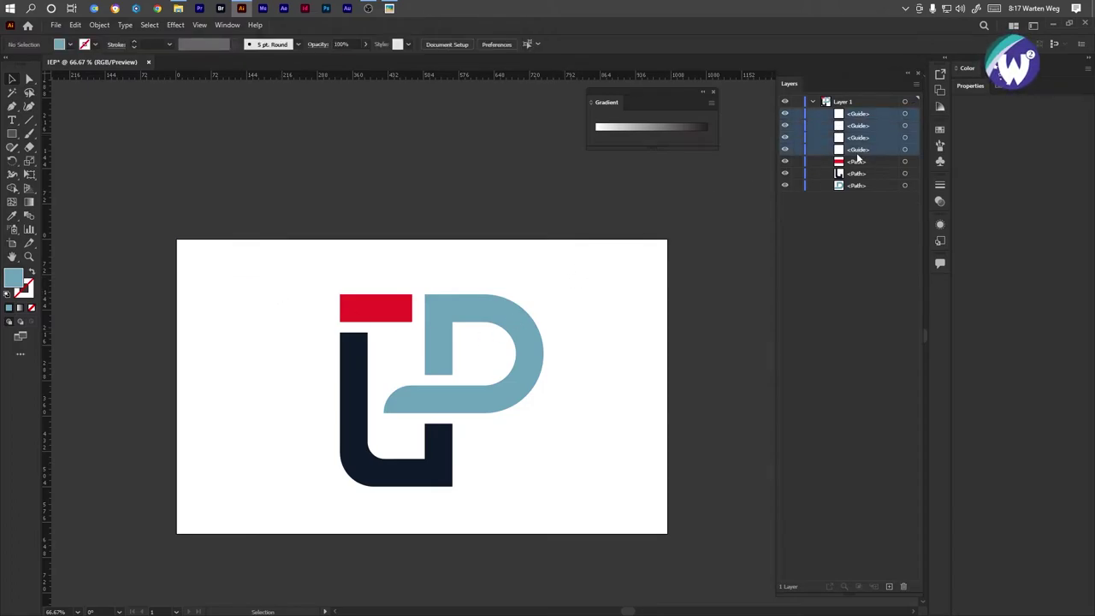
left_click(904, 587)
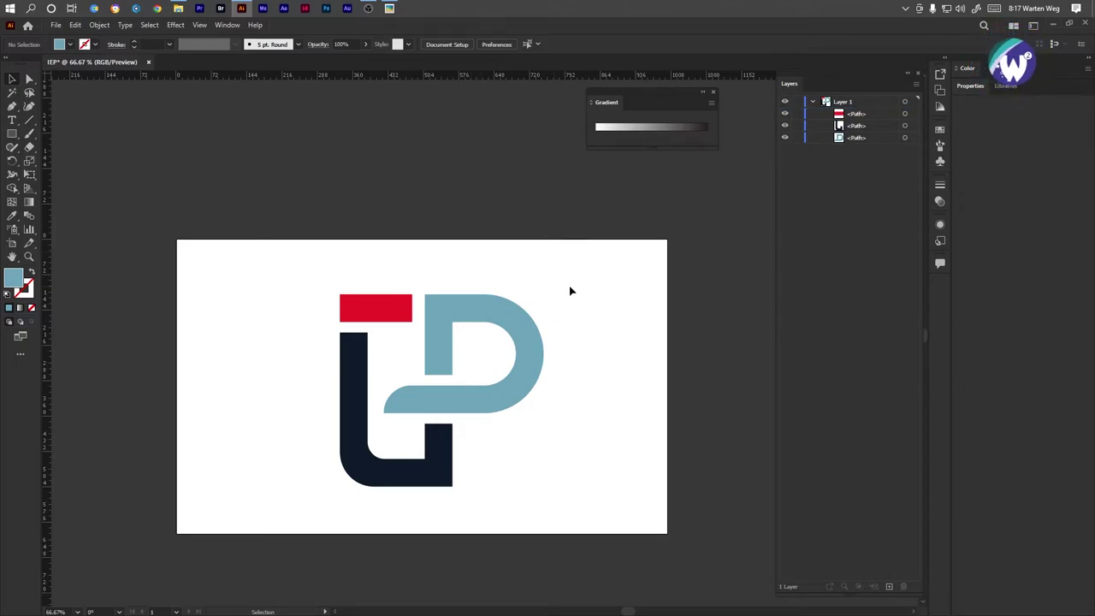
left_click_drag(581, 269, 318, 482)
Shift the whole logo slightly higher on the artboard.
mouse_move(350, 428)
left_mouse_down()
mouse_move(287, 418)
mouse_move(349, 418)
left_mouse_up()
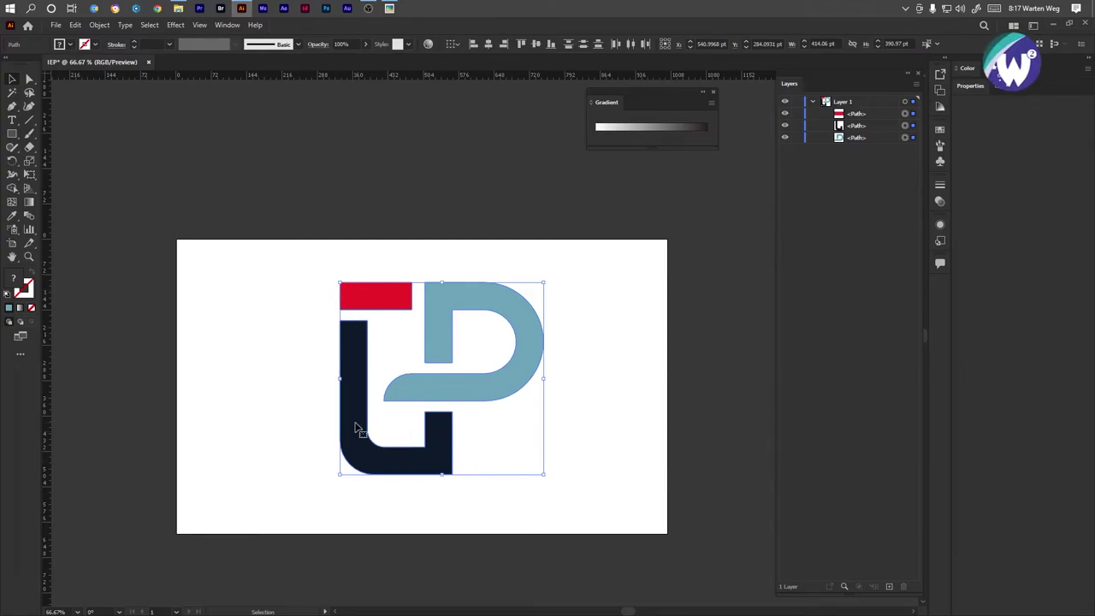
left_click(597, 321)
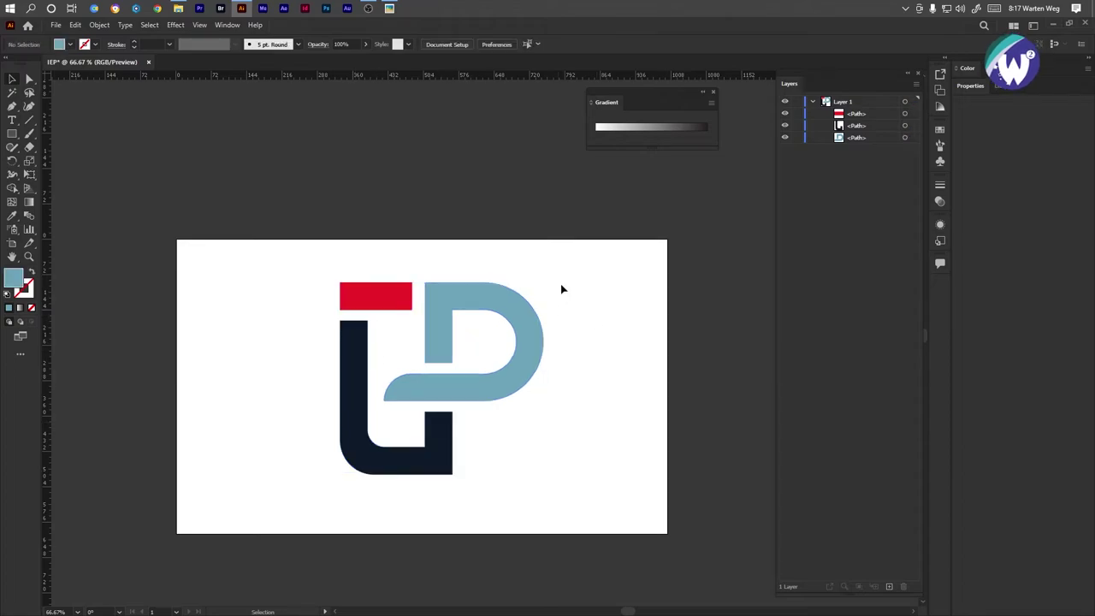
left_click_drag(574, 265, 372, 452)
left_click(613, 281)
Round the red bar's top-left corner using its live corner widget.
left_click(352, 299)
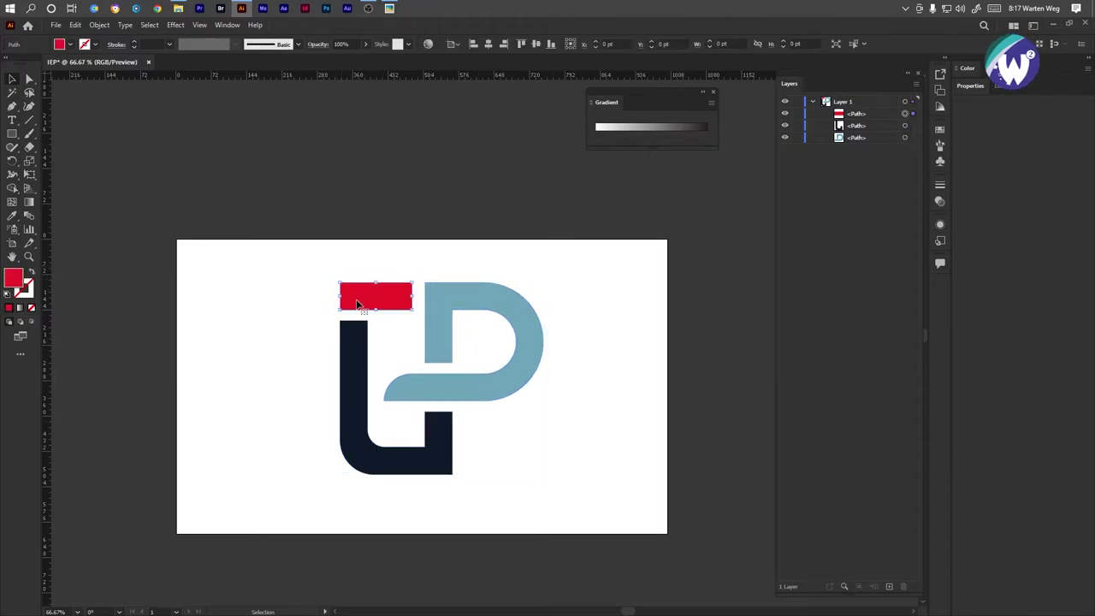
left_click(29, 79)
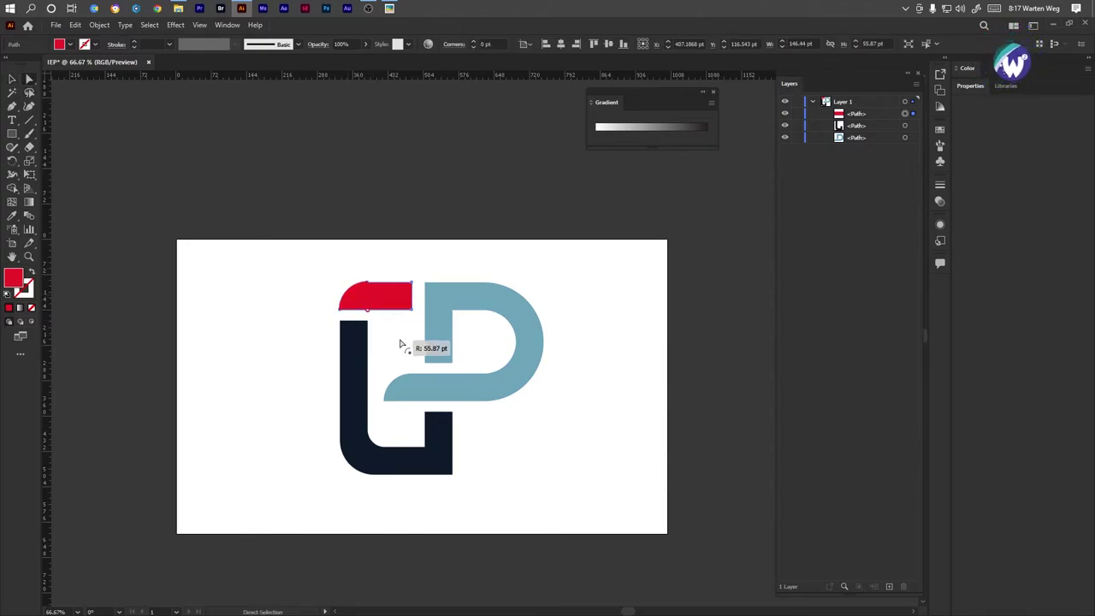
left_click(598, 261)
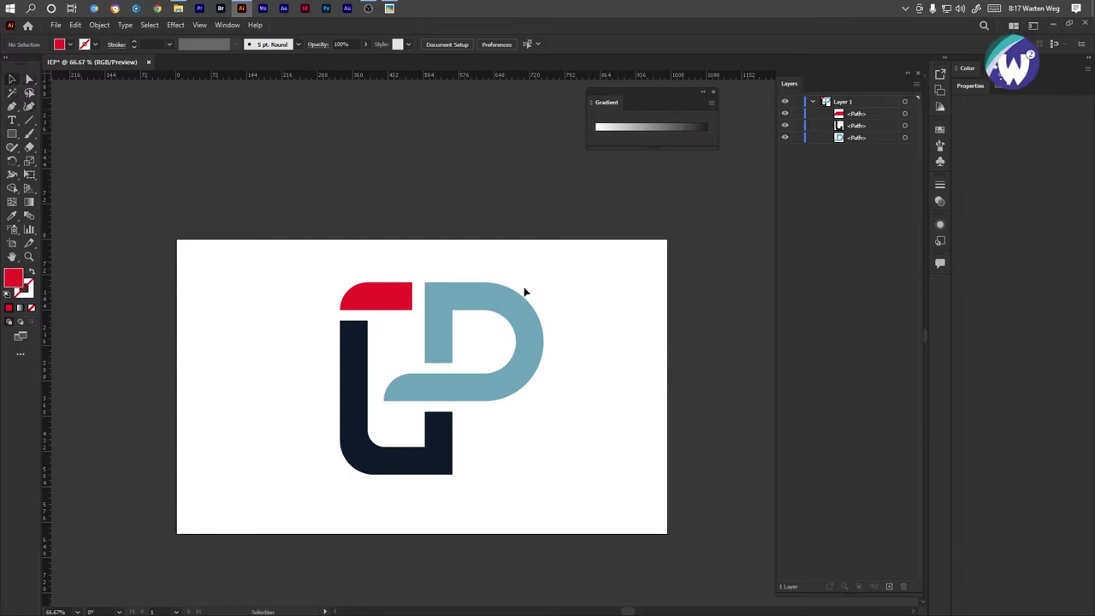
left_click_drag(571, 262, 339, 475)
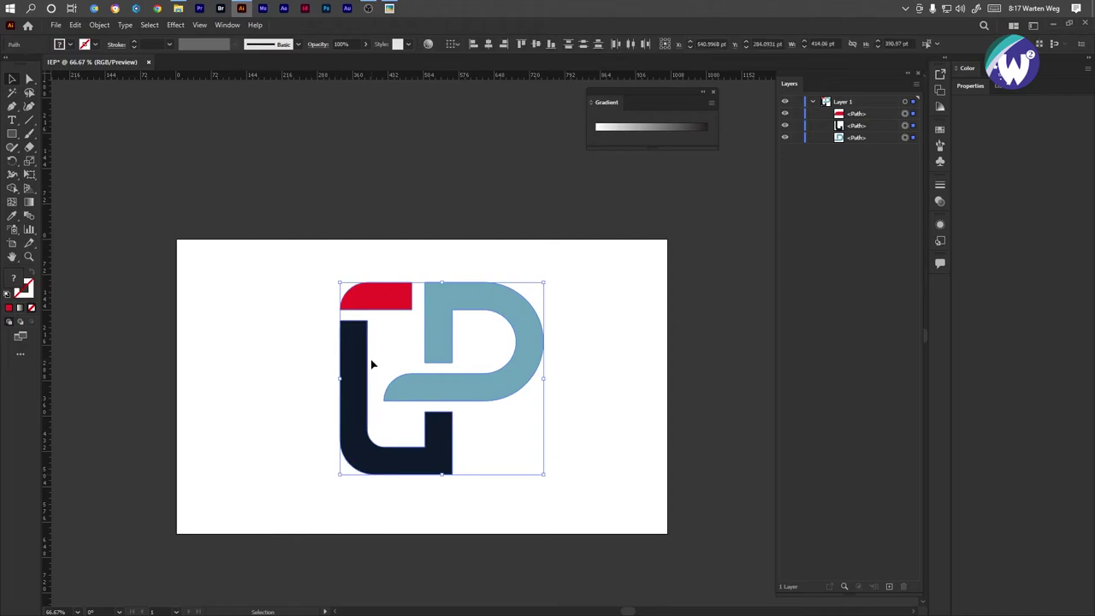
Group the three logo paths and scale the group down.
right_click(437, 321)
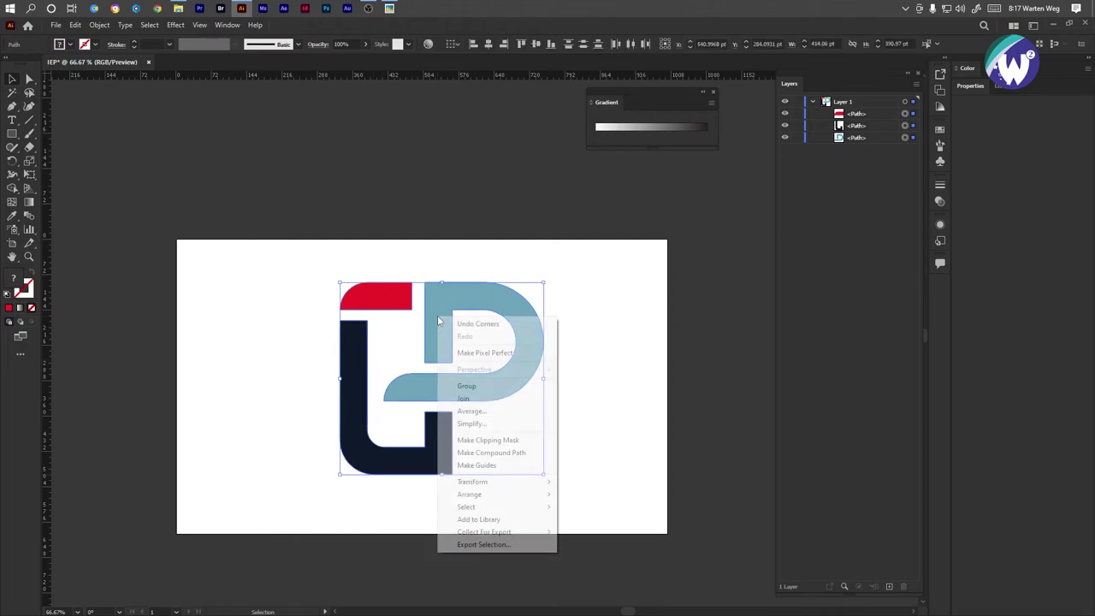
left_click(482, 386)
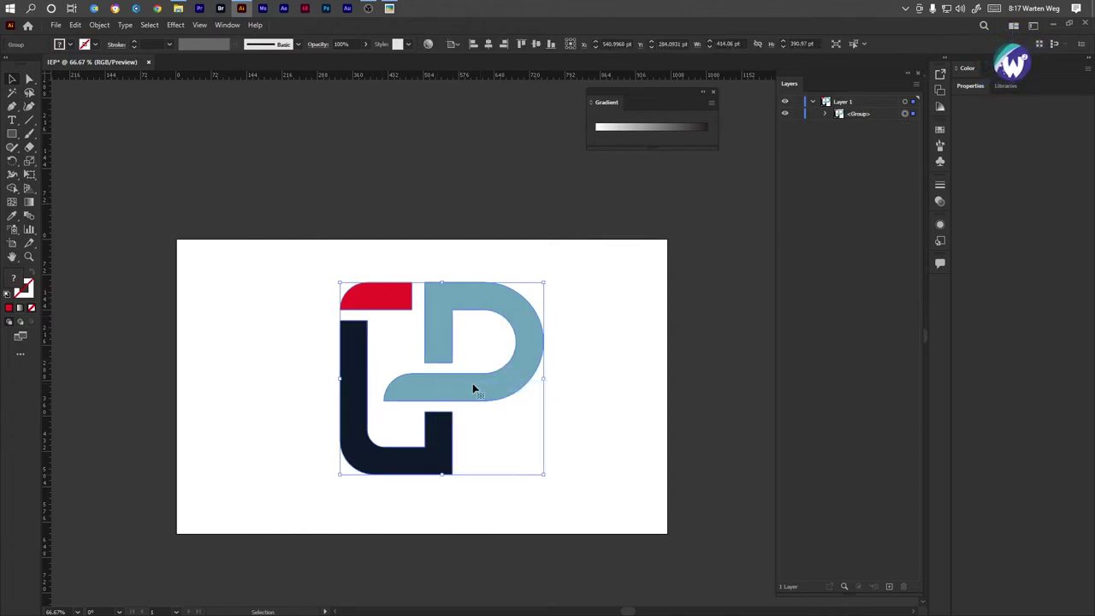
mouse_move(442, 476)
left_mouse_down()
mouse_move(442, 409)
mouse_move(421, 387)
left_mouse_up()
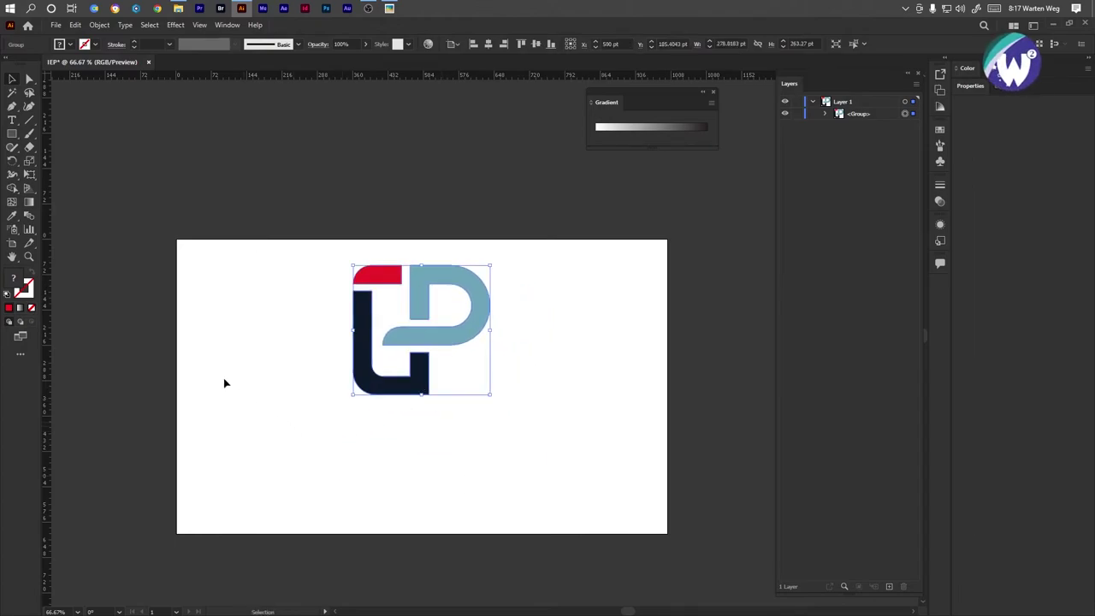
Add the text 'Individualized Education' below the logo.
left_click(11, 122)
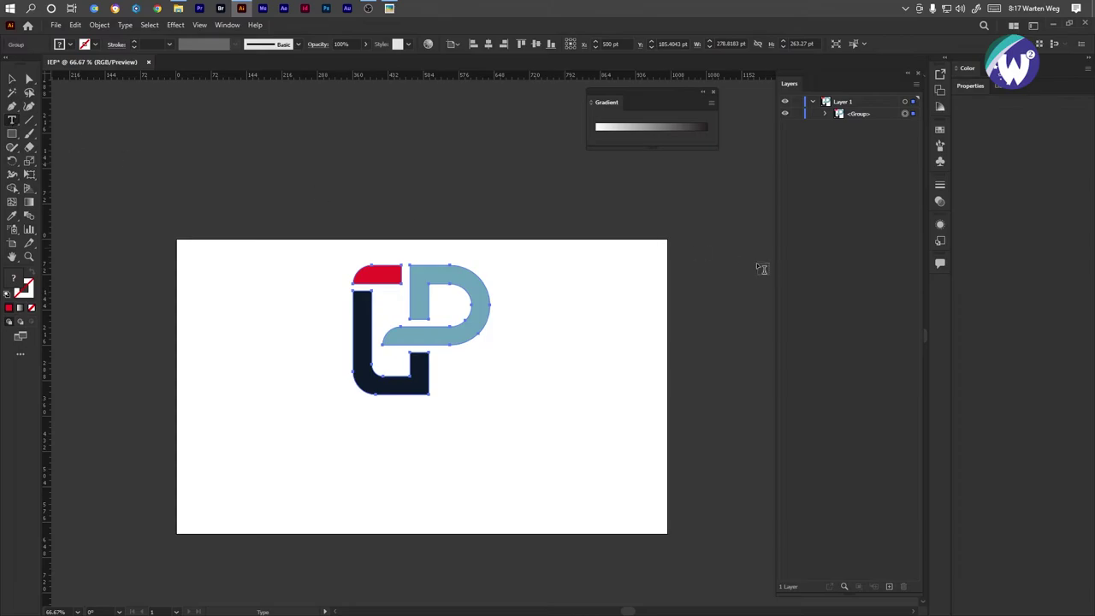
left_click(414, 445)
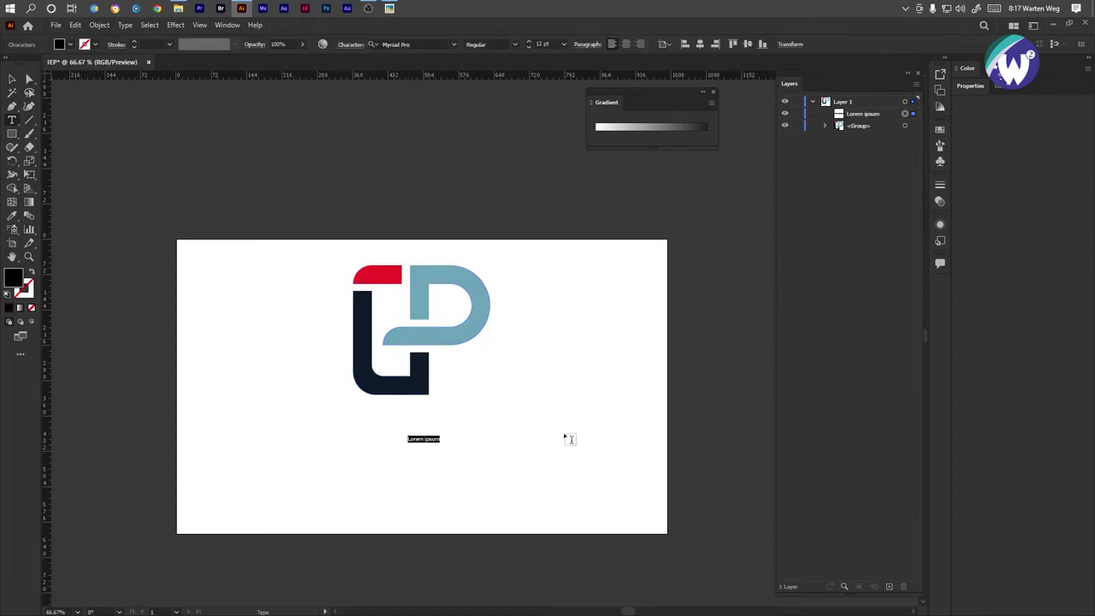
type("Individualized P")
type("ro")
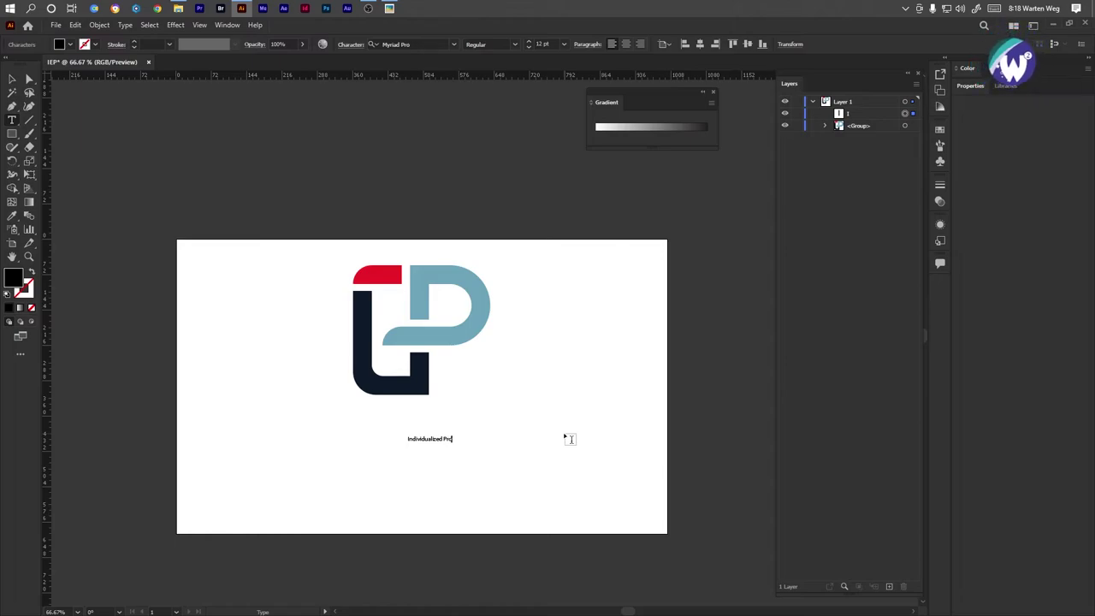
key("BackSpace")
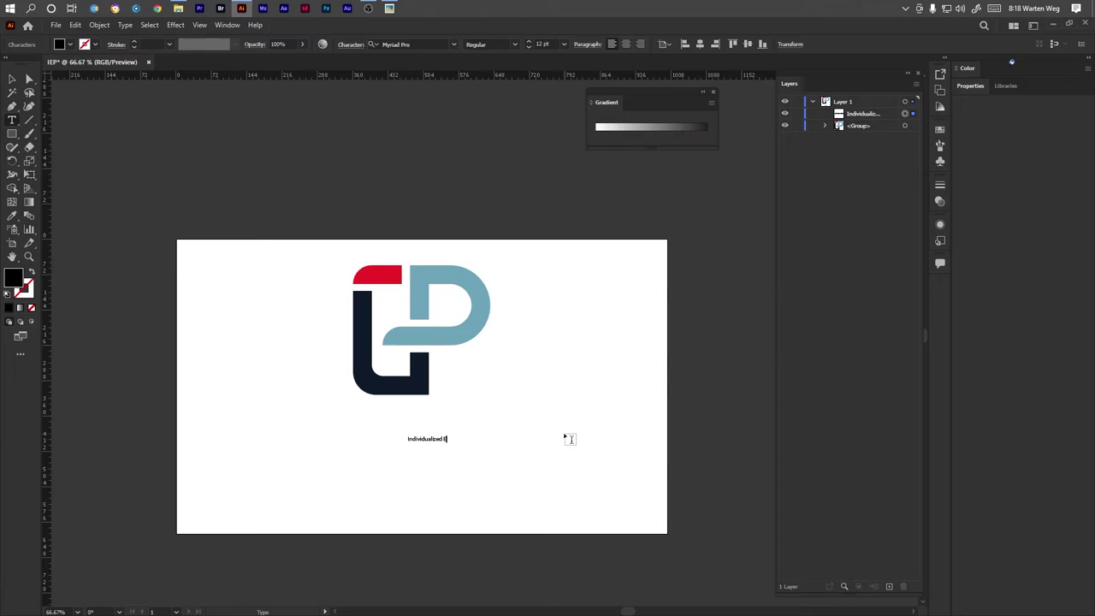
type("ducation")
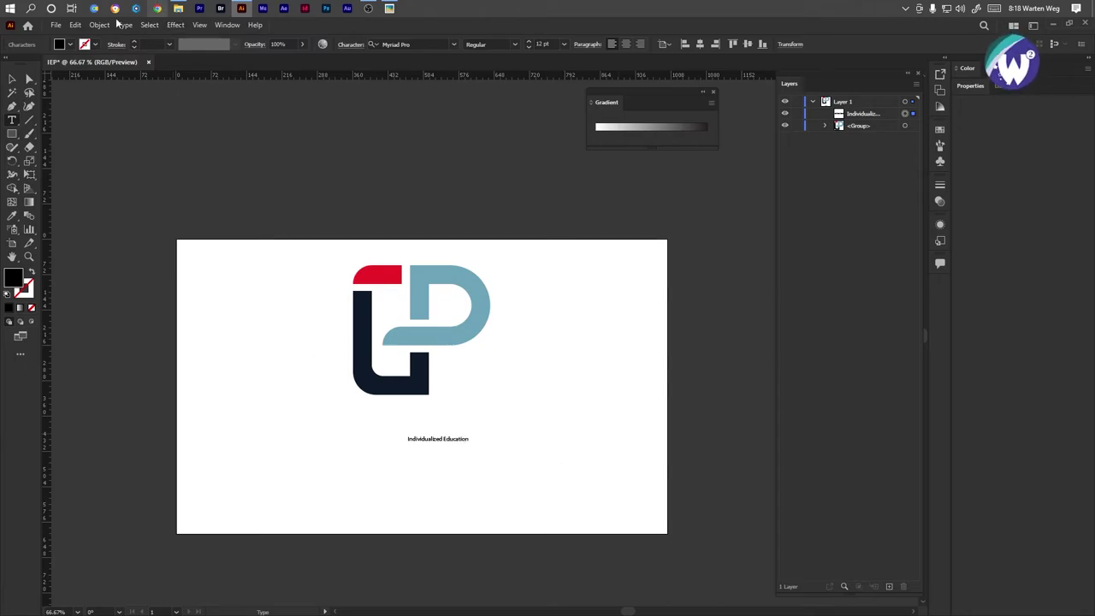
key("Escape")
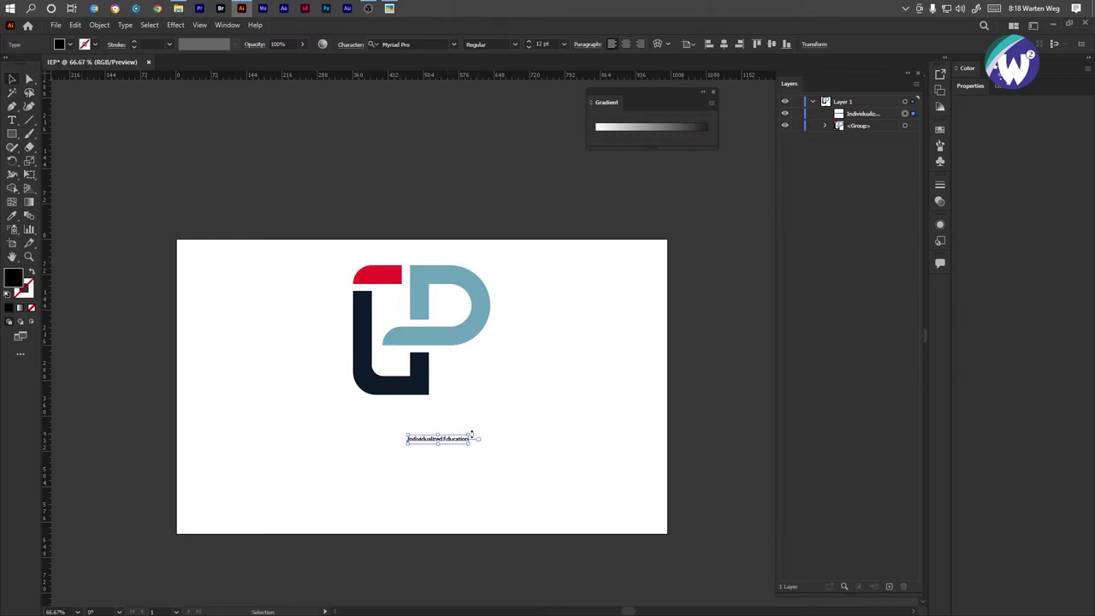
Enlarge the tagline under the logo and set it in ITC Avant Garde Gothic LT Bold.
left_click_drag(472, 435, 627, 419)
left_click_drag(546, 432, 431, 432)
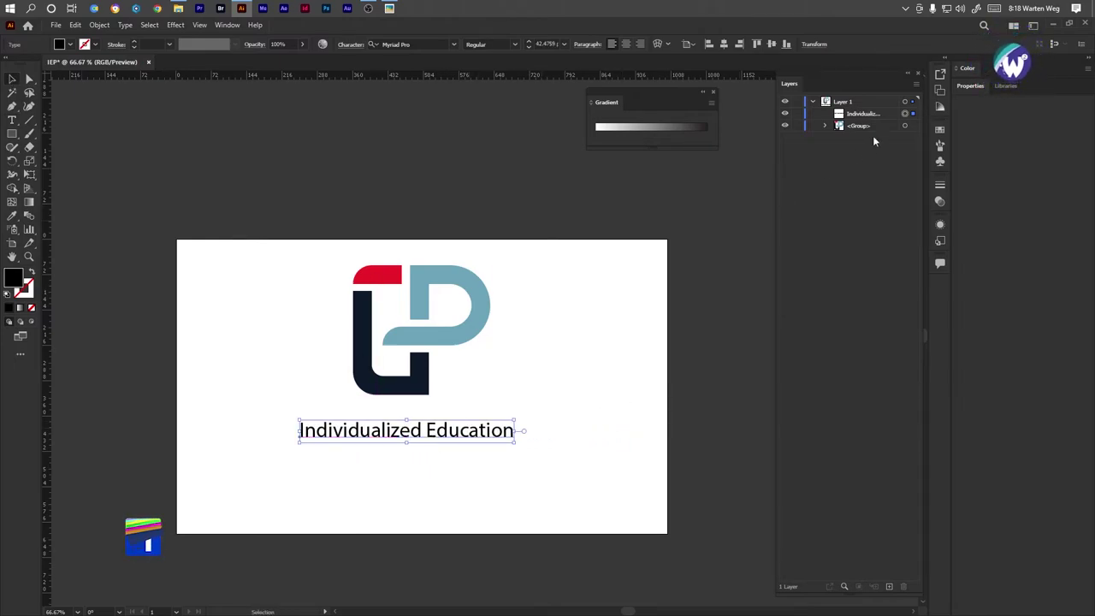
left_click(971, 89)
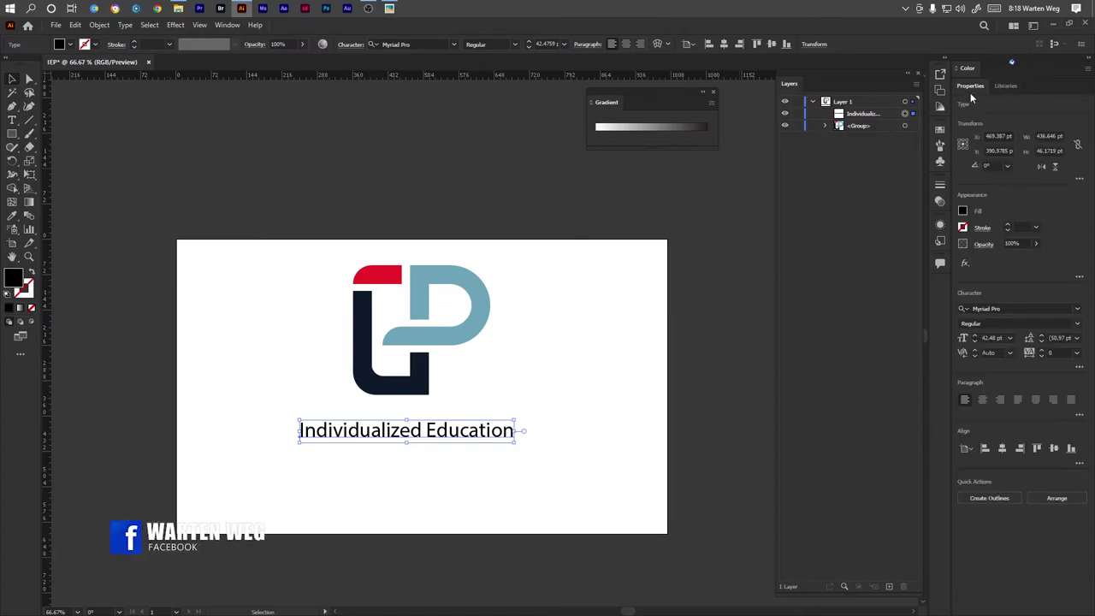
left_click(1077, 308)
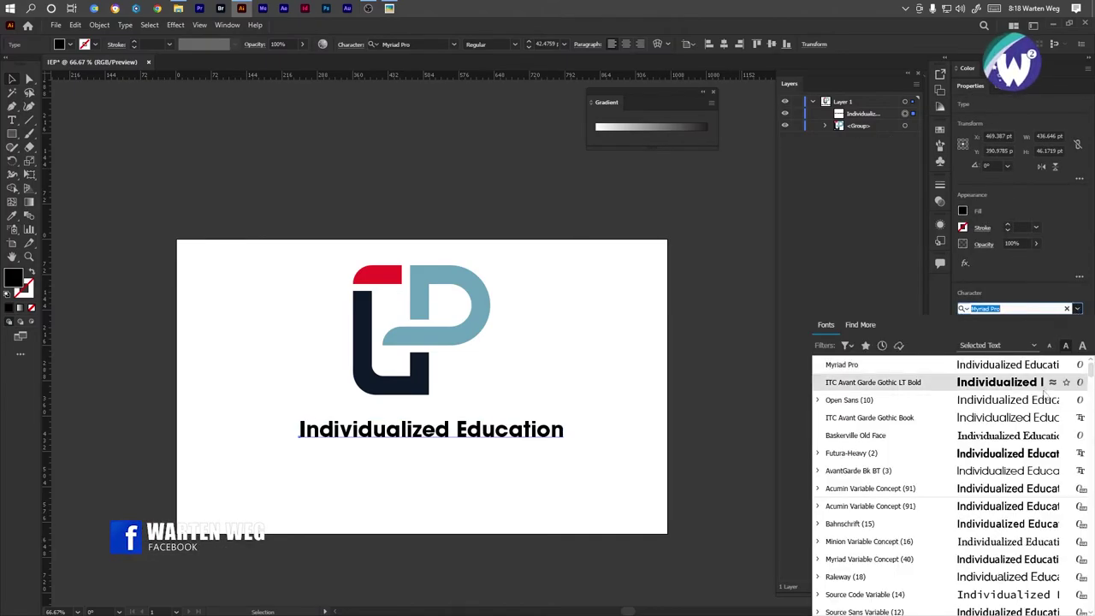
left_click(1013, 384)
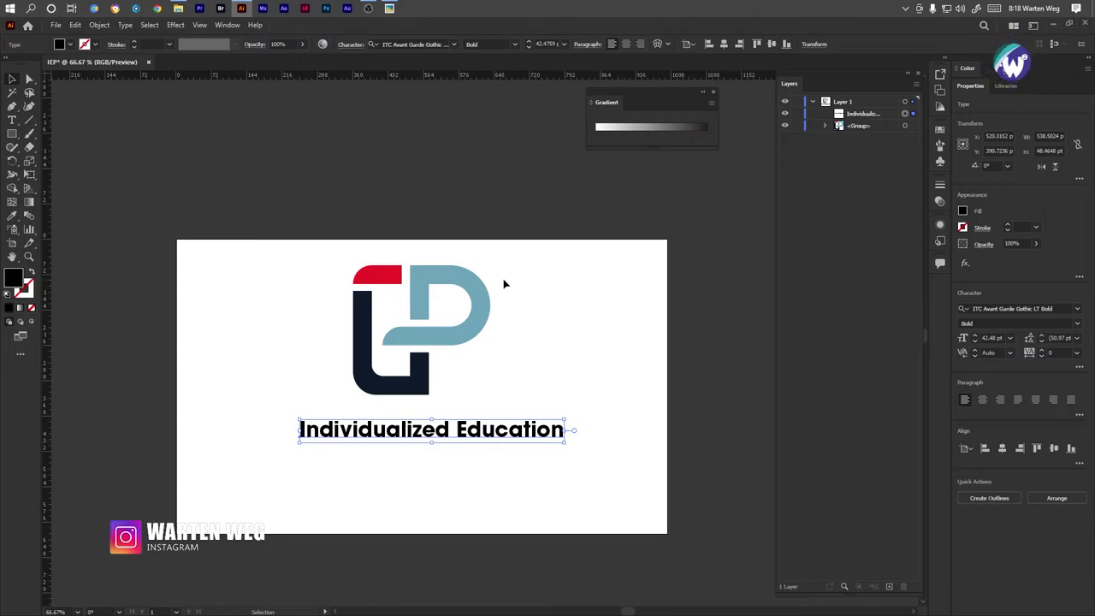
Enlarge the logo group and place a copy of the tagline beneath it.
left_click(445, 349)
mouse_move(421, 395)
left_mouse_down()
mouse_move(403, 448)
mouse_move(422, 430)
mouse_move(403, 482)
left_mouse_up()
left_click(422, 418)
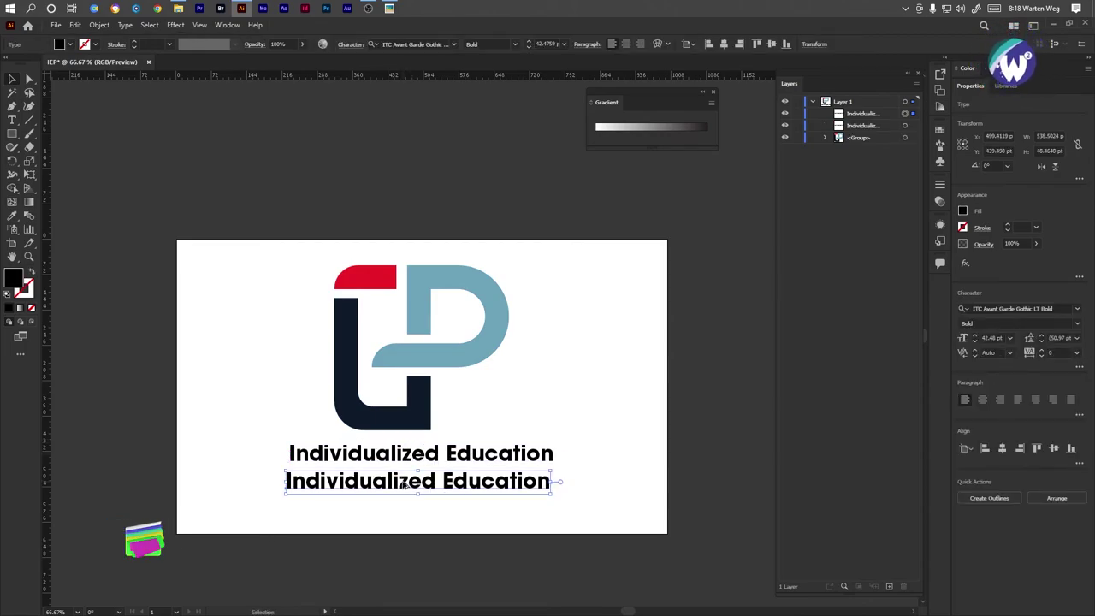
left_click(402, 481)
Retype the second line as PROGRAM in ITC Avant Garde Gothic Book with 200 tracking.
key("ctrl+a")
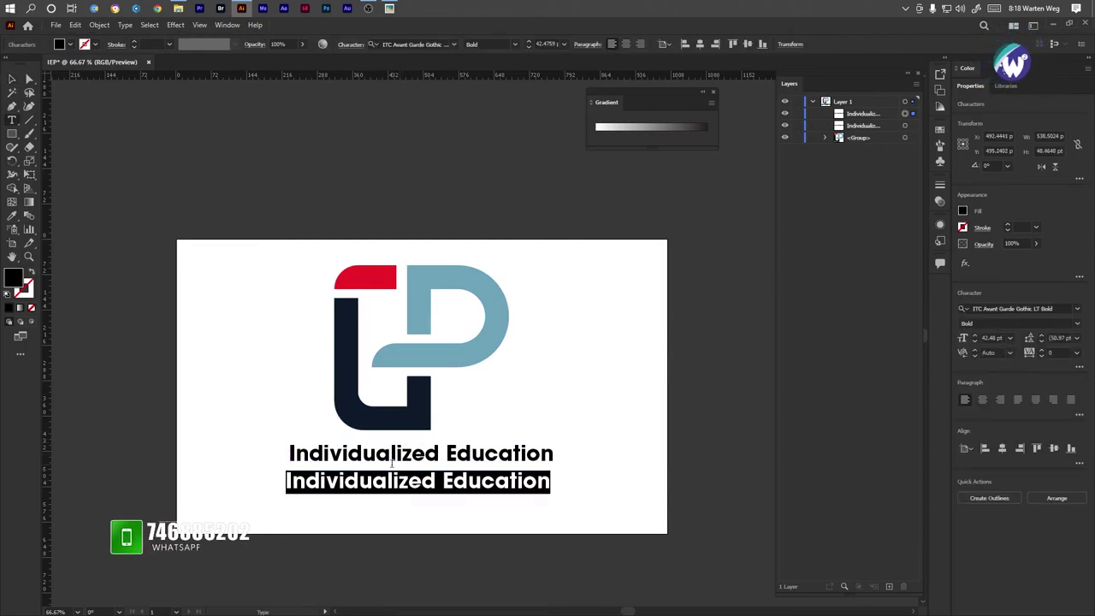
type("PRO")
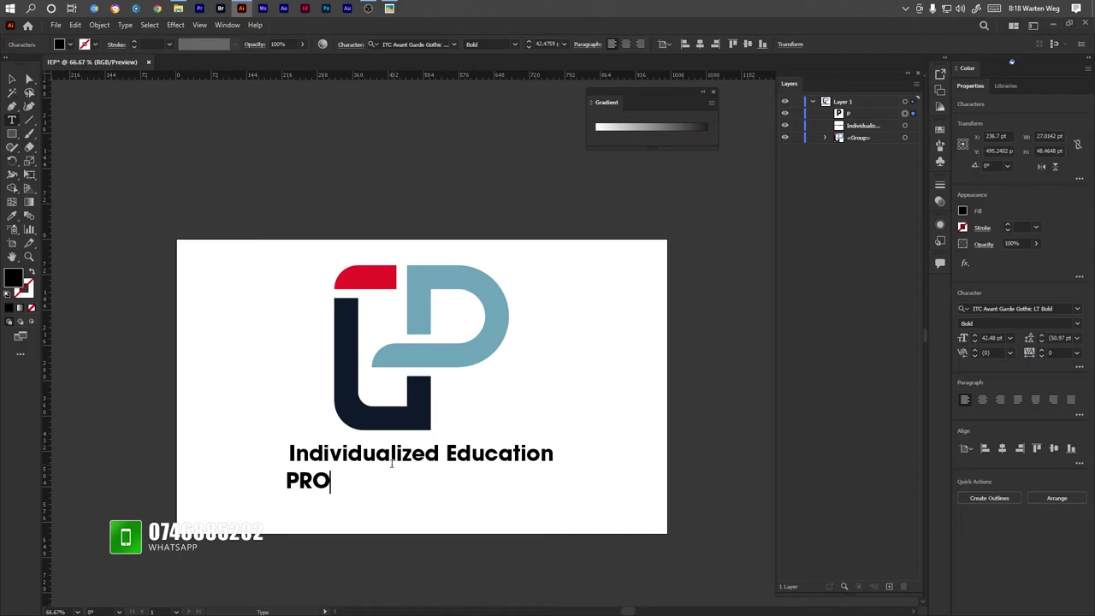
type("GRAM")
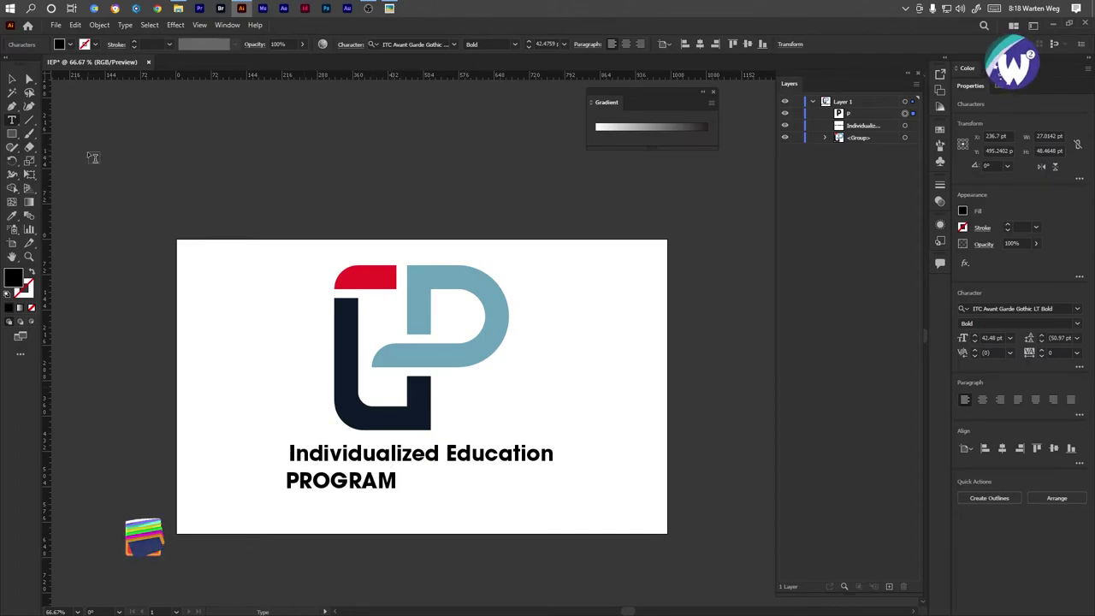
left_click(13, 80)
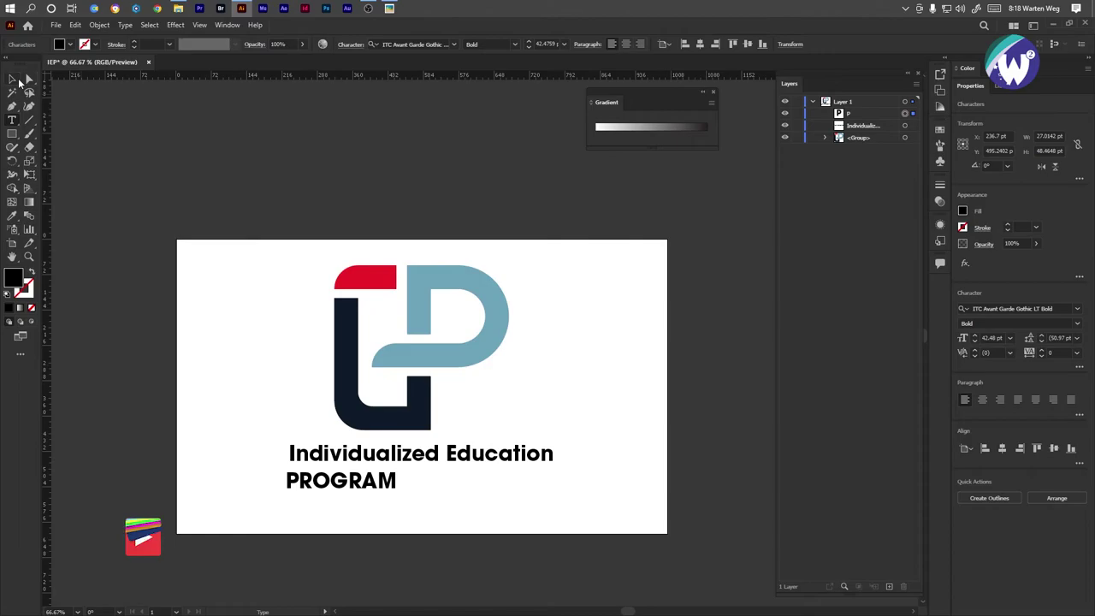
left_click(1077, 310)
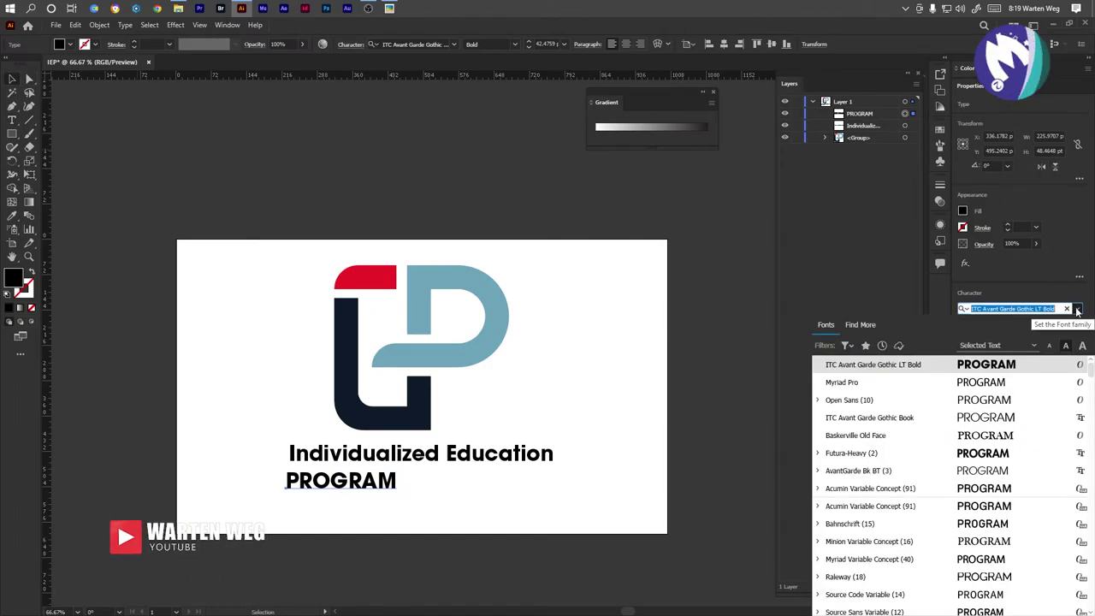
left_click(989, 416)
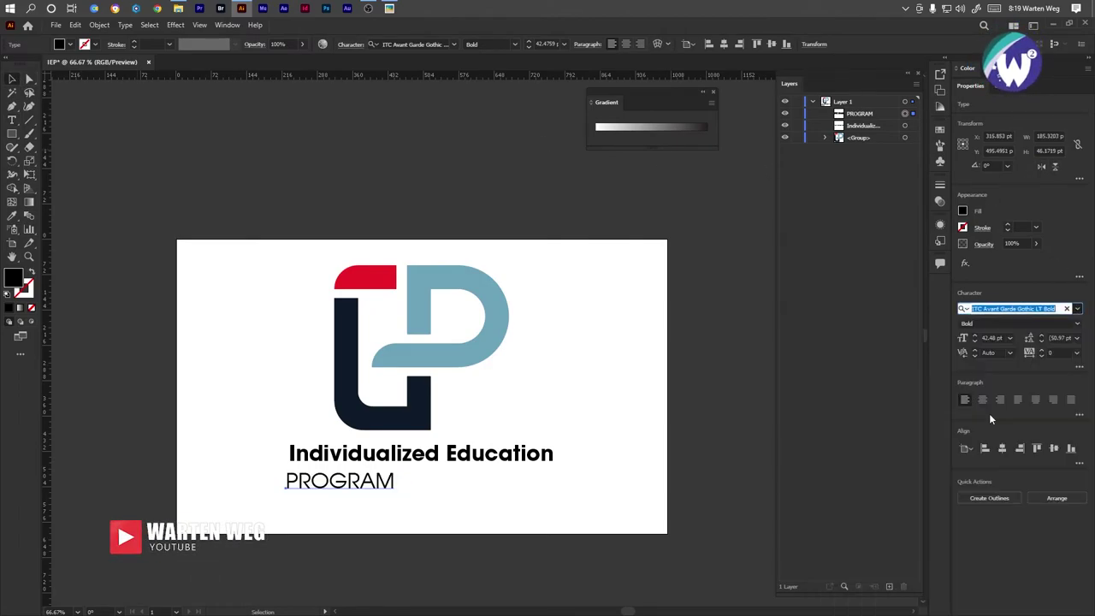
left_click(1077, 352)
left_click(1063, 520)
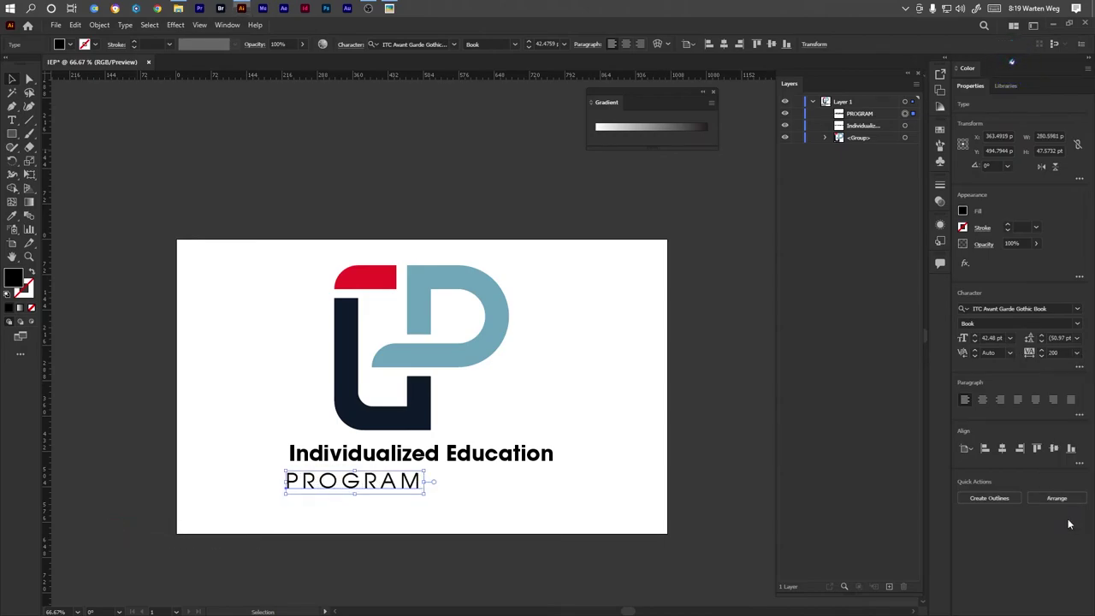
Set PROGRAM to 25 pt, centre it beneath the headline, and select both lines.
left_click(960, 339)
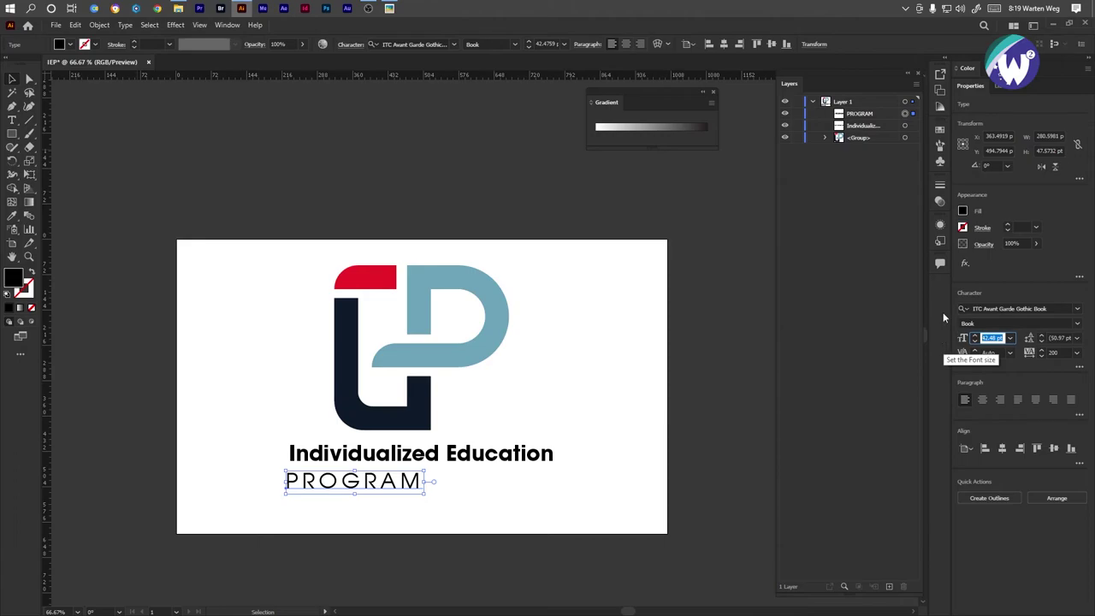
type("25")
key("Return")
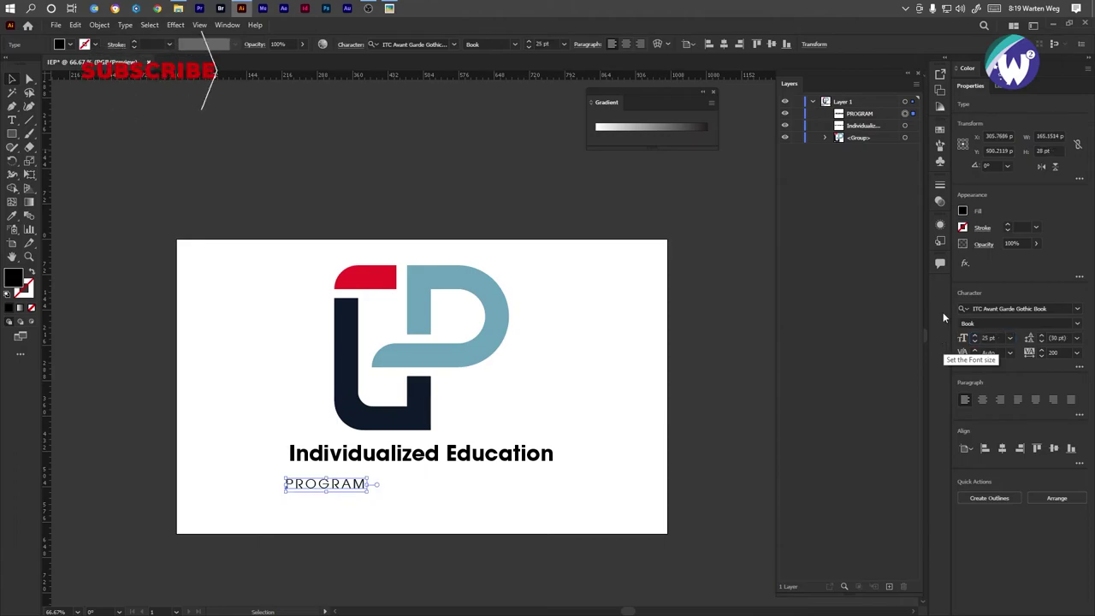
left_click_drag(348, 485, 434, 476)
left_click(414, 454, "shift")
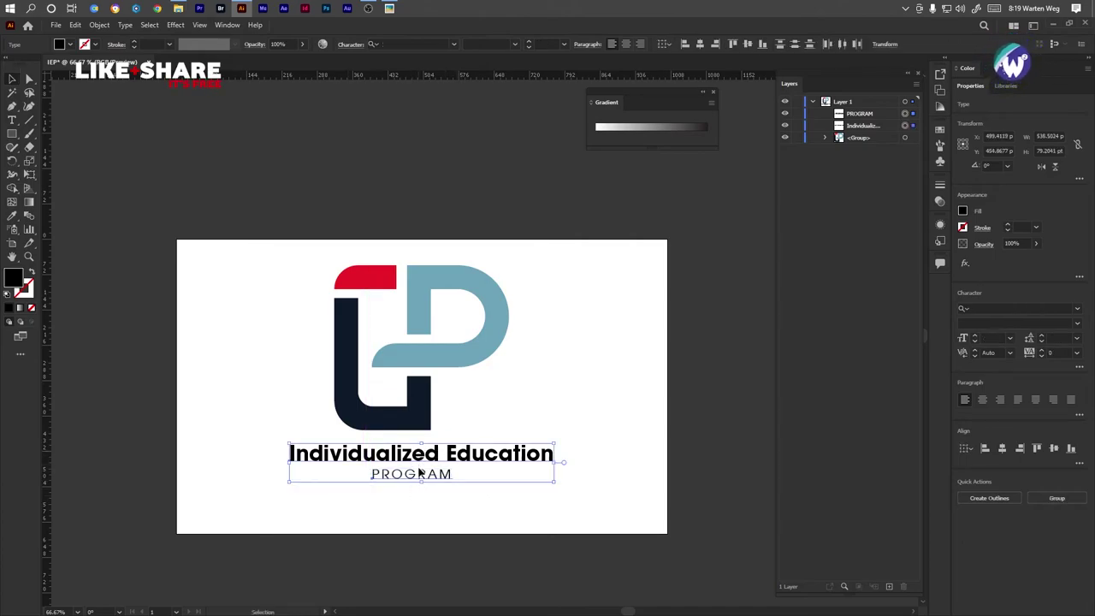
Enlarge the monogram and text together, then move PROGRAM closer under the headline.
left_click(353, 269, "shift")
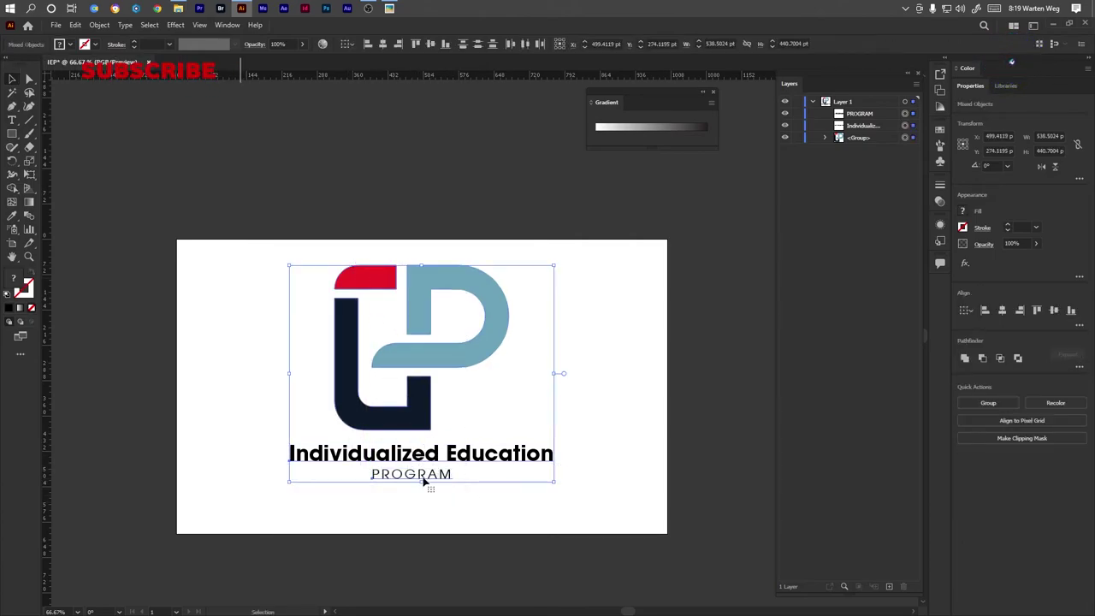
left_click_drag(422, 483, 426, 525)
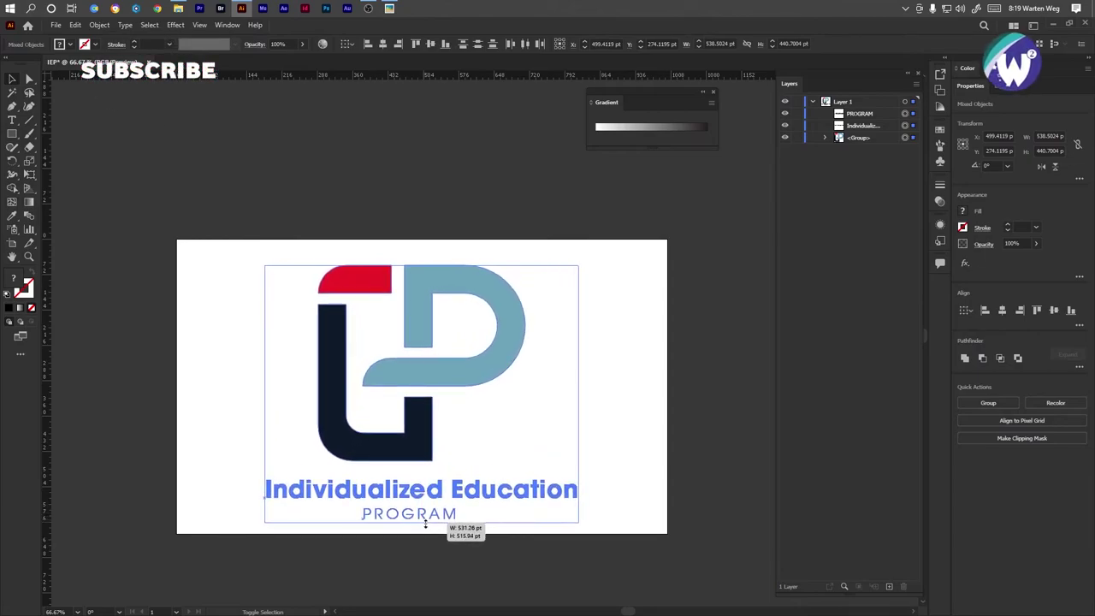
left_click_drag(421, 266, 421, 248)
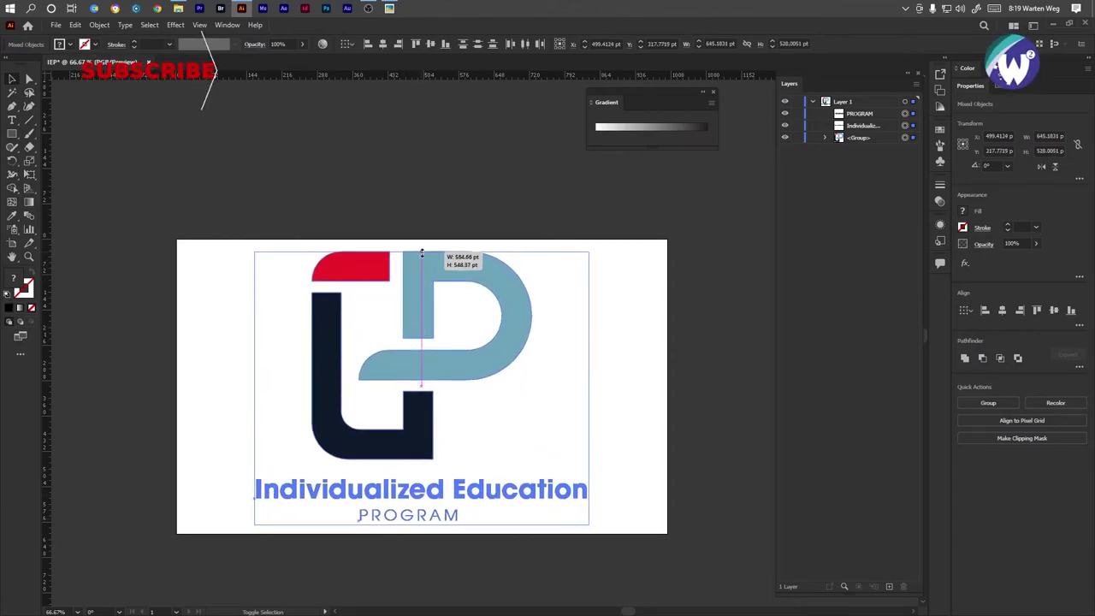
left_click(625, 455)
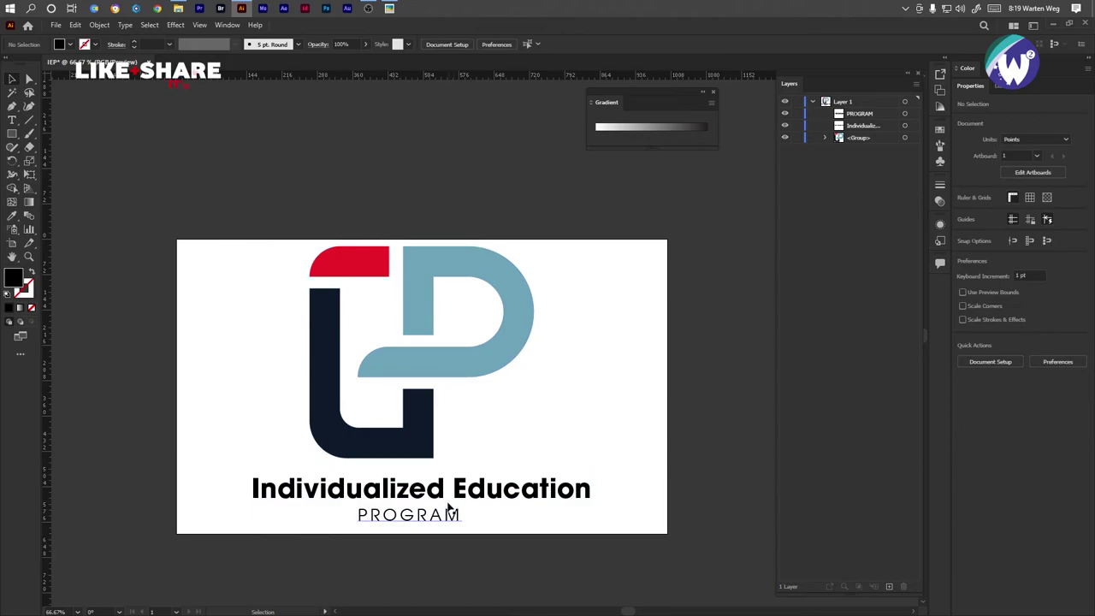
left_click(443, 503)
triple_click(426, 498)
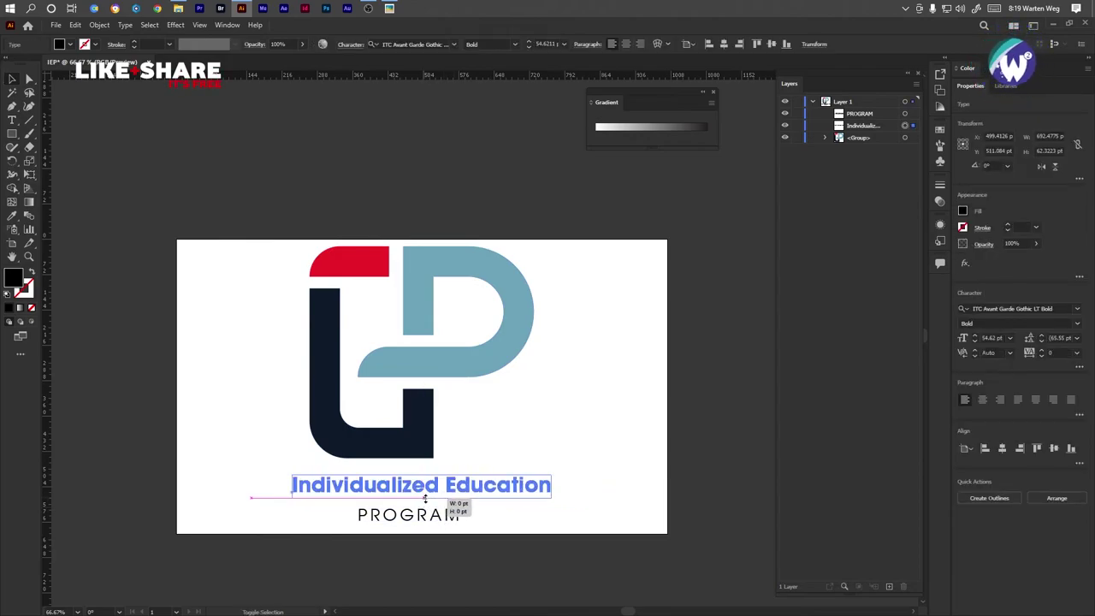
key("Escape")
left_click_drag(442, 523, 433, 508)
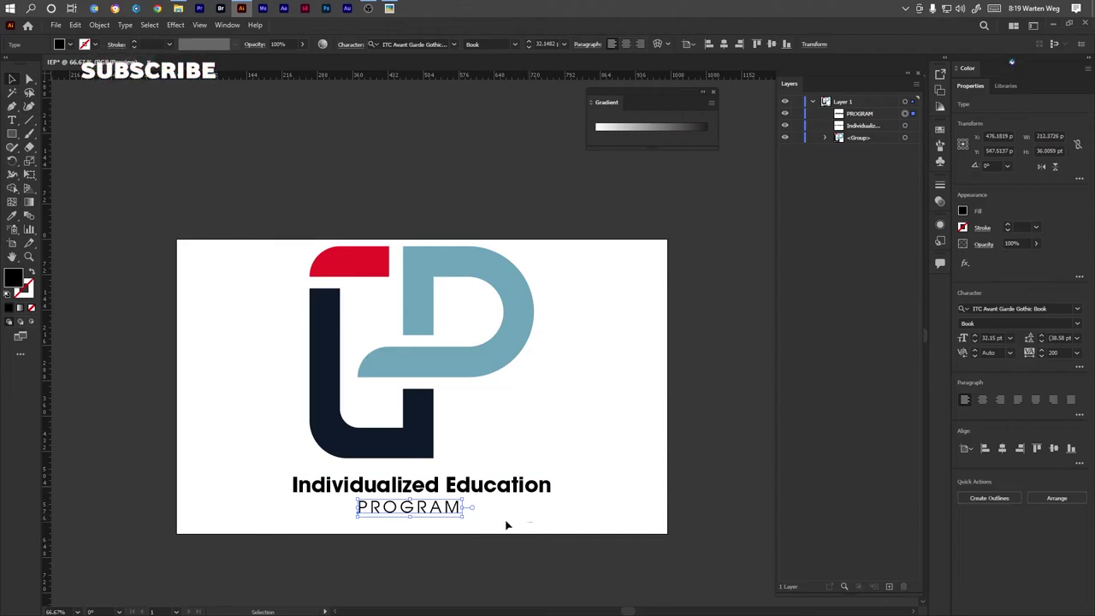
Convert both text lines to outlines and horizontally centre them with the monogram.
left_click(380, 487, "shift")
right_click(381, 486)
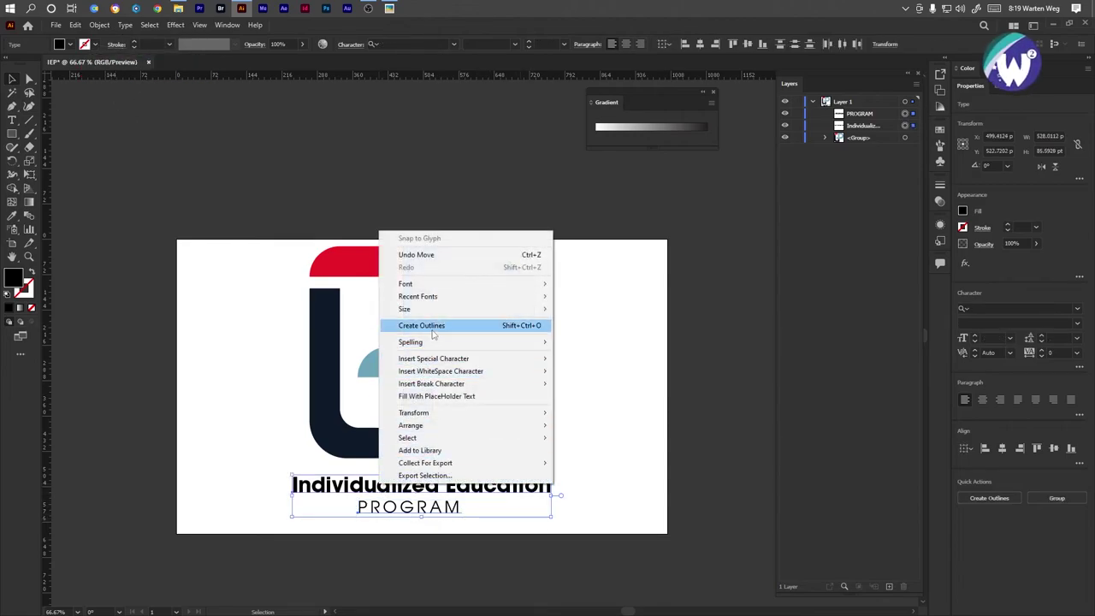
left_click(433, 326)
left_click(593, 510)
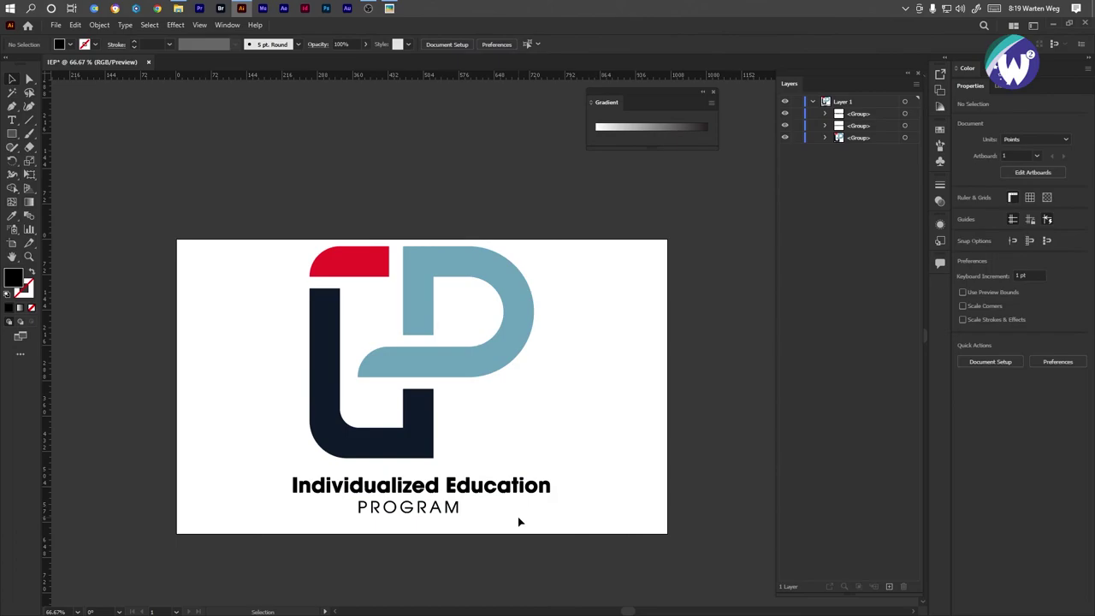
mouse_move(516, 518)
left_mouse_down()
mouse_move(349, 326)
mouse_move(340, 292)
left_mouse_up()
left_click(487, 45)
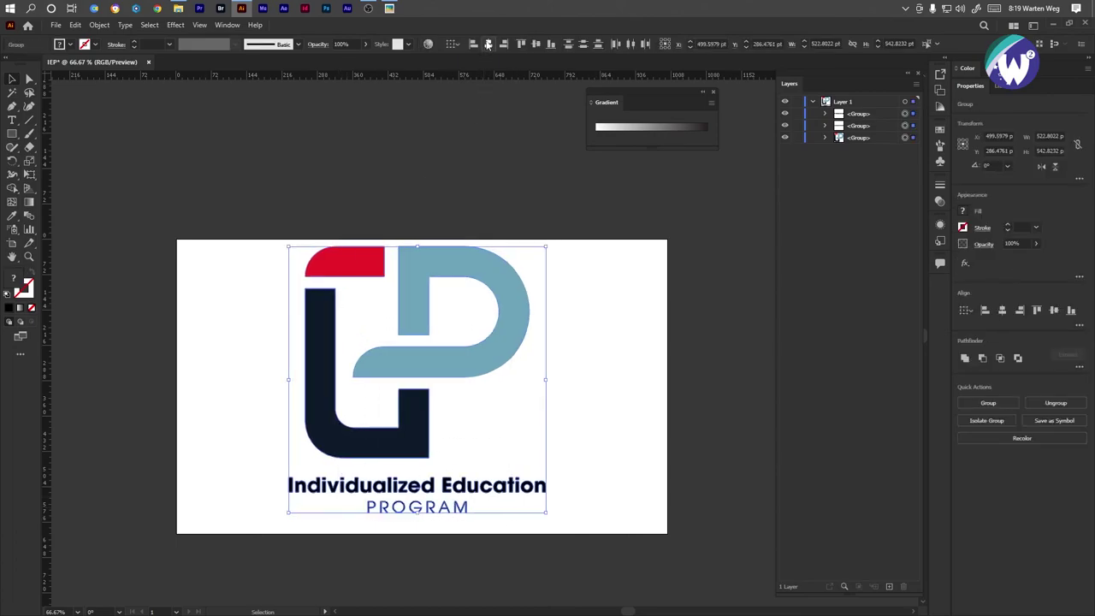
Scale the logo up, nudge PROGRAM upward, and colour it the L shape's navy.
left_click_drag(416, 513, 421, 525)
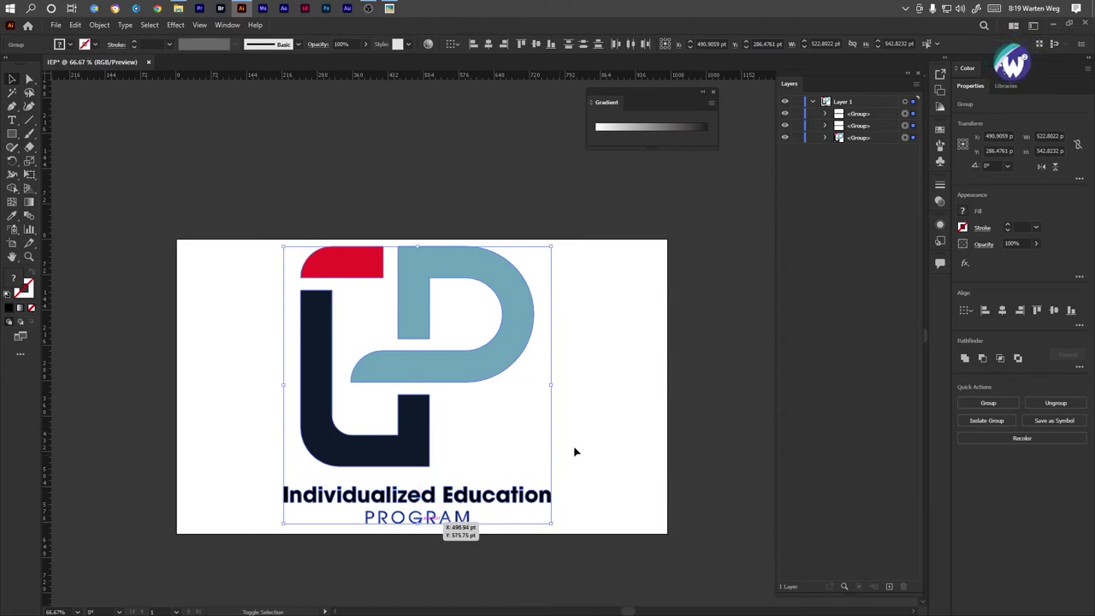
left_click(611, 400)
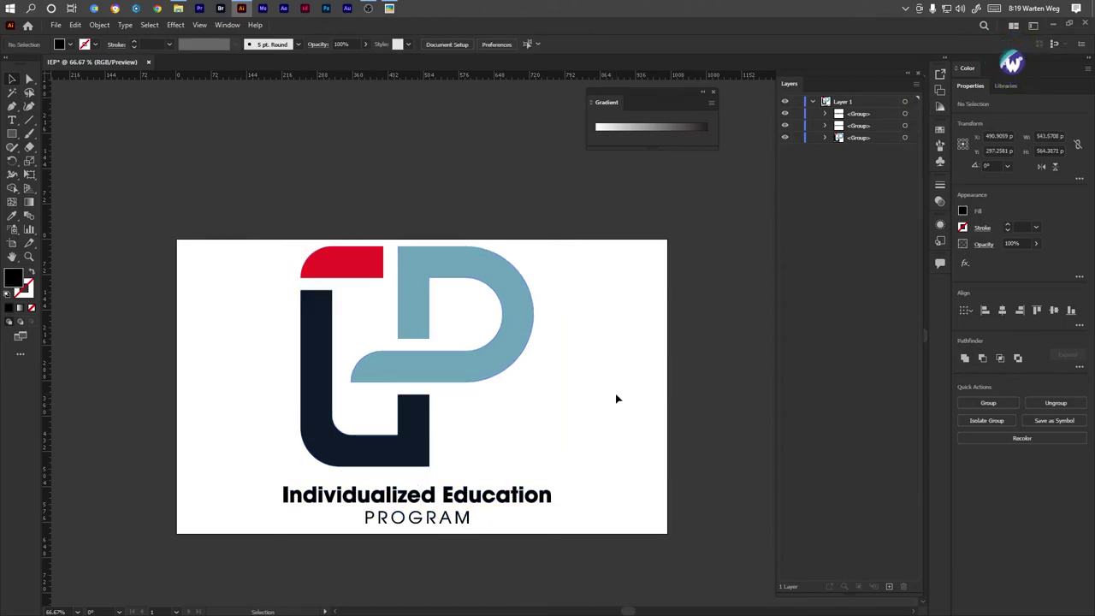
left_click(403, 520)
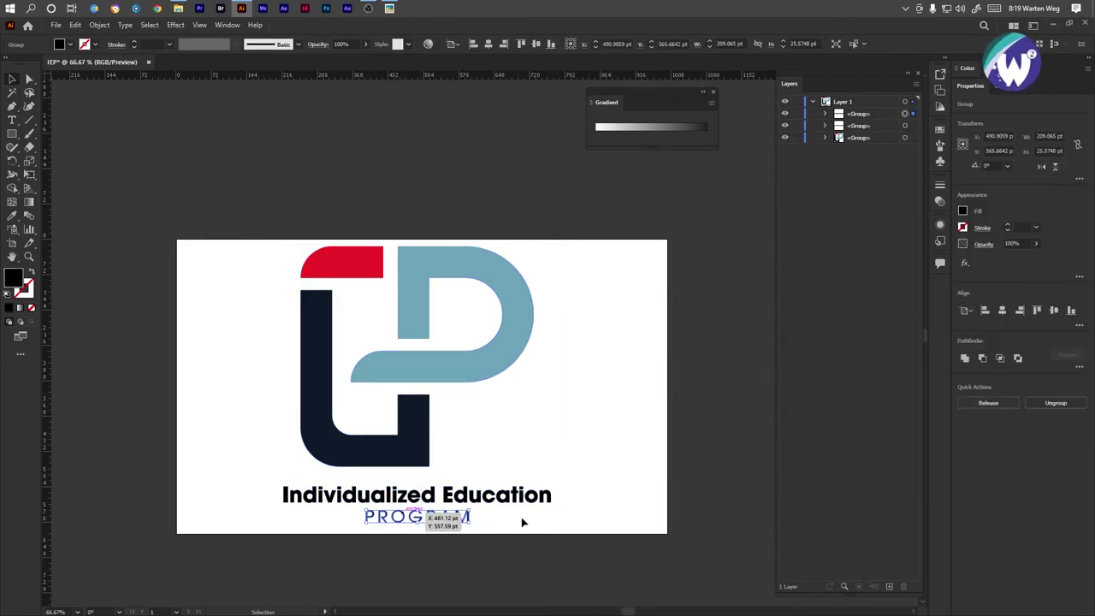
key("Up")
key("Up")
key("Up")
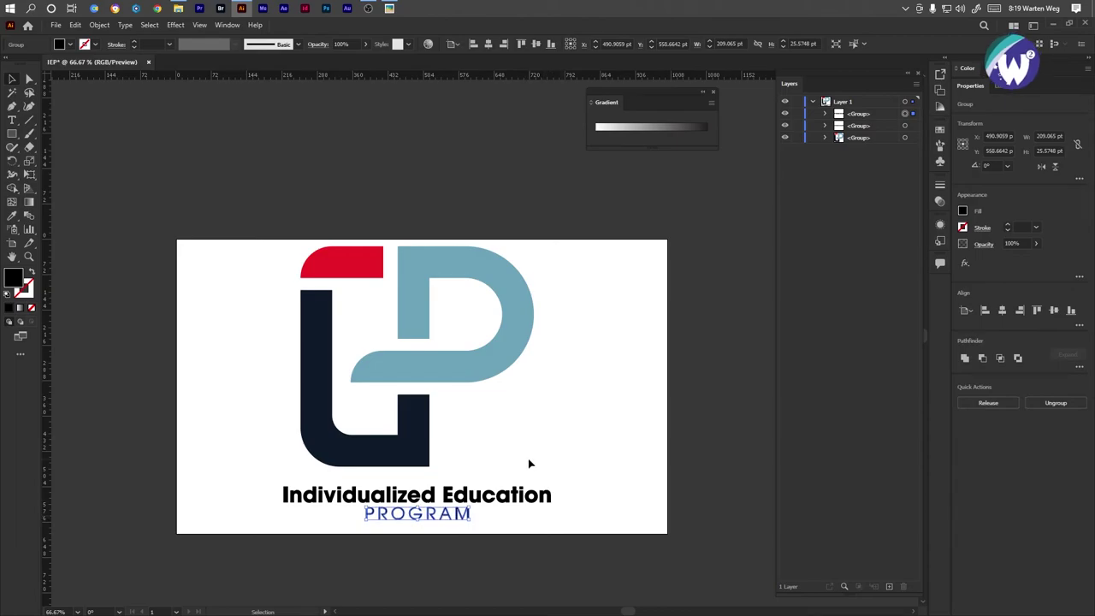
key("i")
left_click(420, 441)
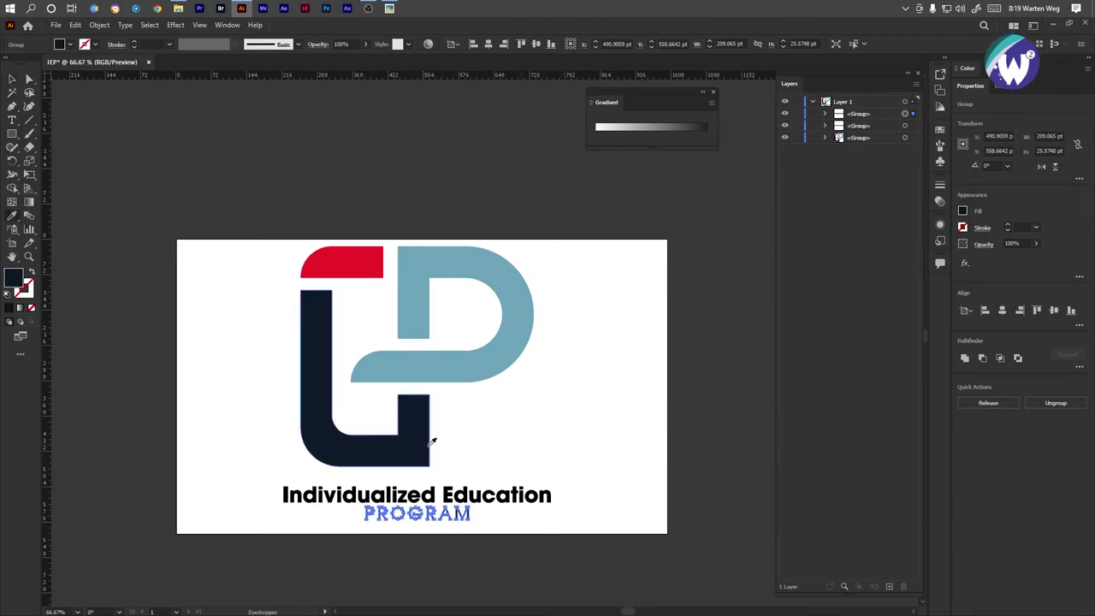
Colour Individualized Education the D shape's light blue, then select the whole logo and text.
left_click(458, 494, "ctrl")
left_click(471, 359)
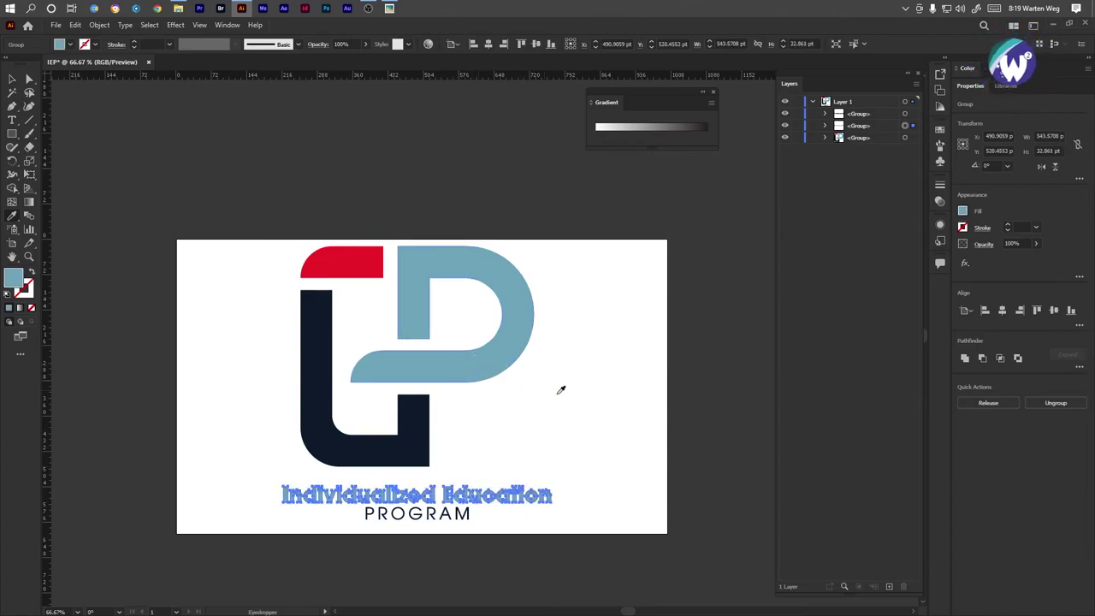
left_click(587, 399, "ctrl")
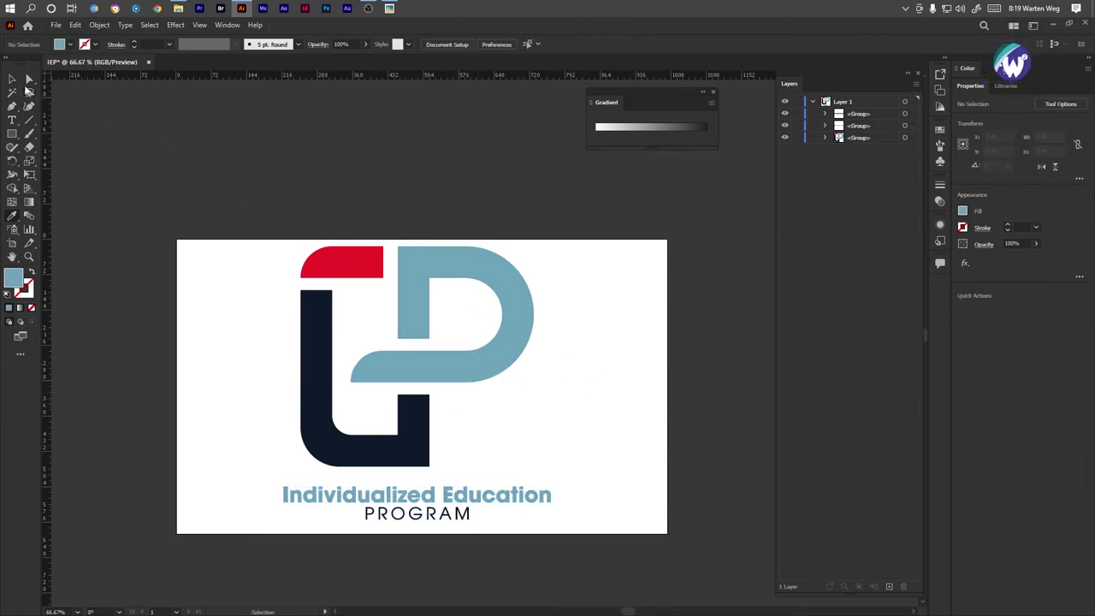
left_click(14, 79)
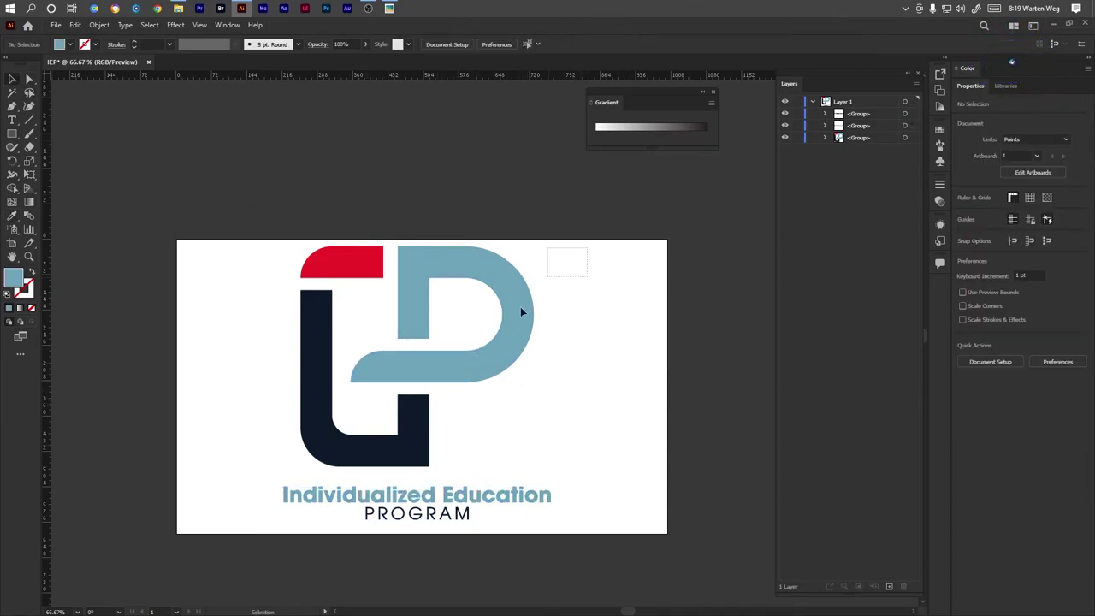
left_click_drag(589, 245, 232, 537)
Group the logo and text and move the group to the artboard's left side.
right_click(406, 368)
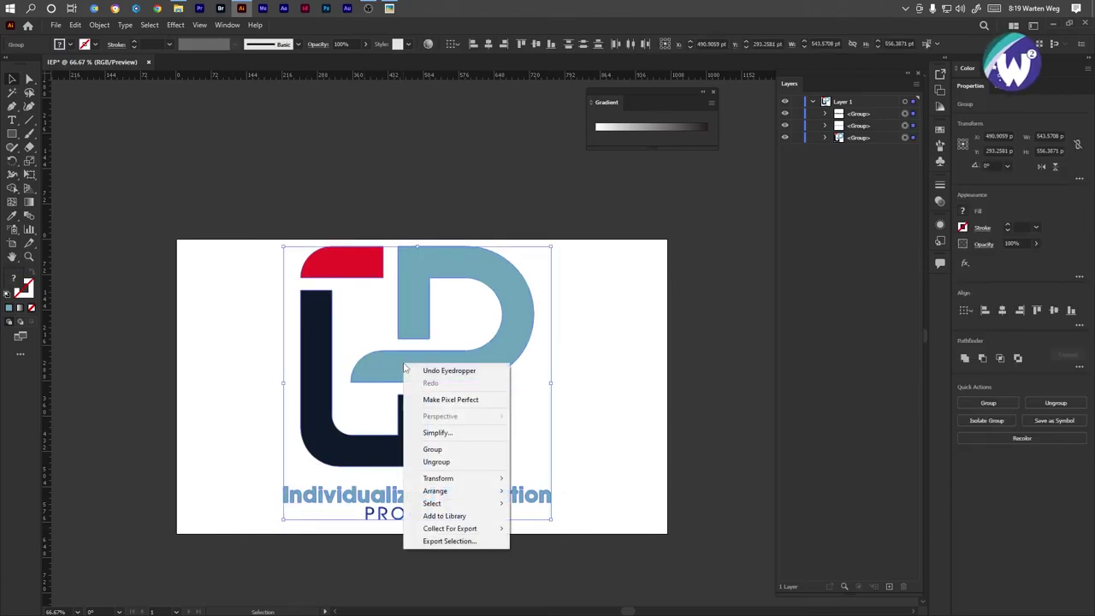
left_click(447, 450)
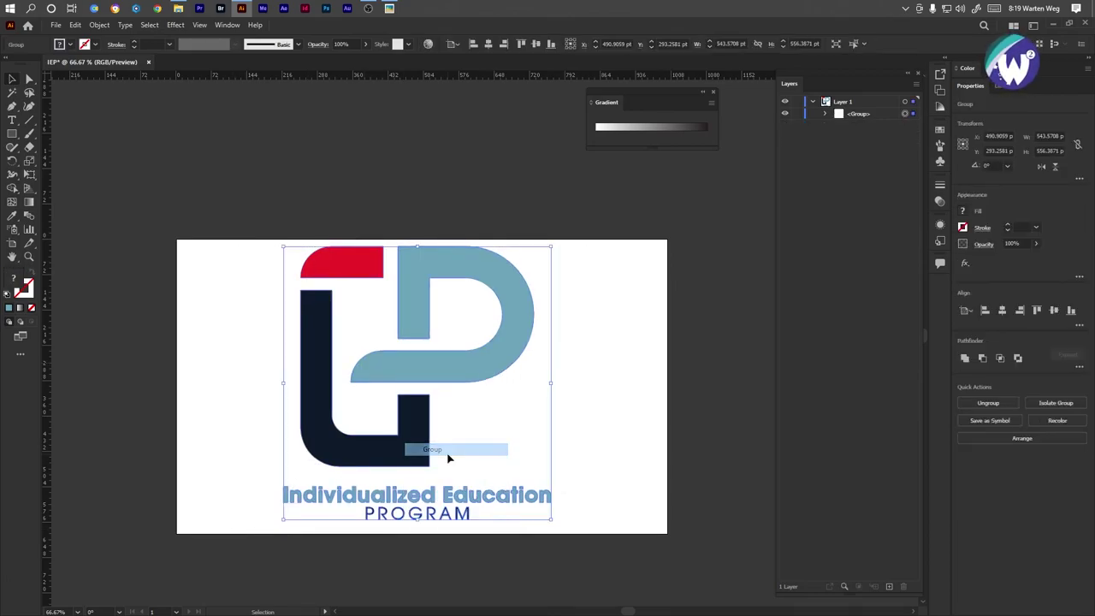
left_click_drag(438, 377, 337, 374)
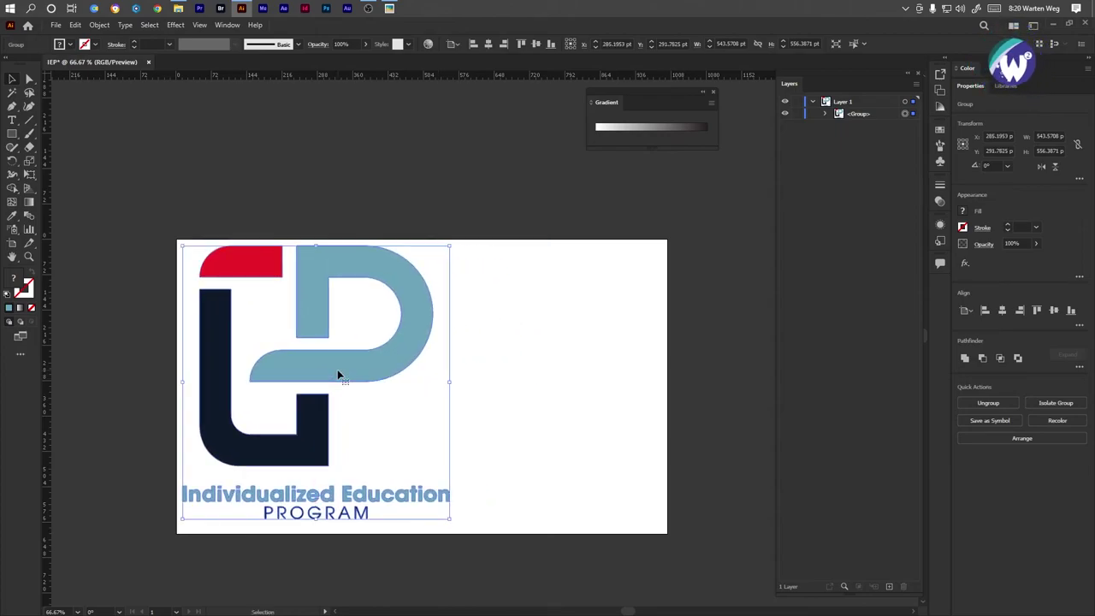
Draw a 414 × 600 pt rectangle over the artboard's right side and shrink the logo.
left_click(12, 133)
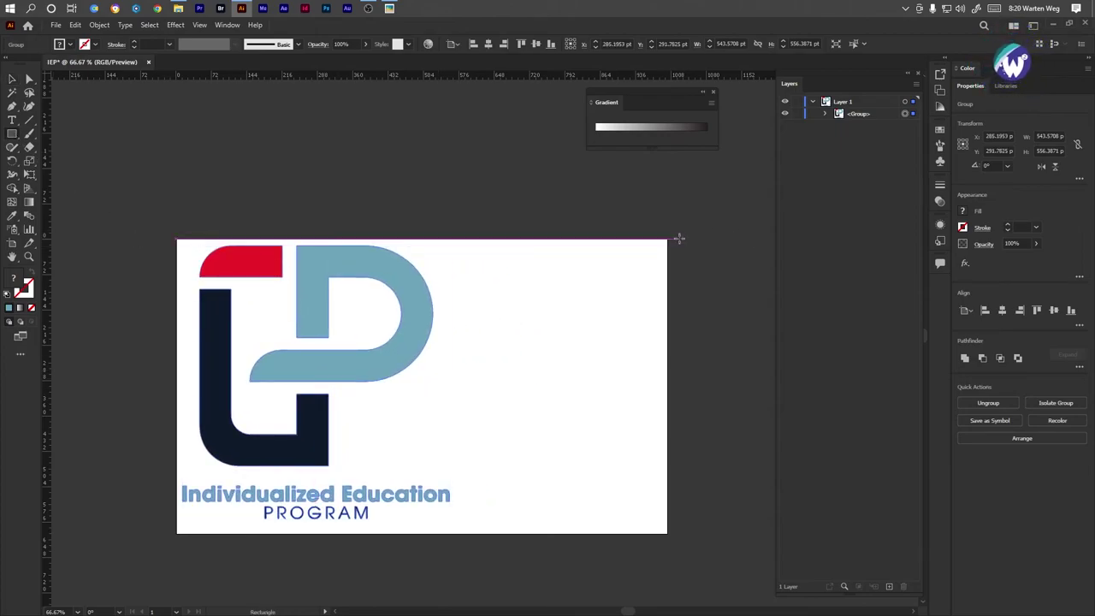
mouse_move(668, 240)
left_mouse_down()
mouse_move(641, 333)
mouse_move(497, 534)
mouse_move(462, 534)
left_mouse_up()
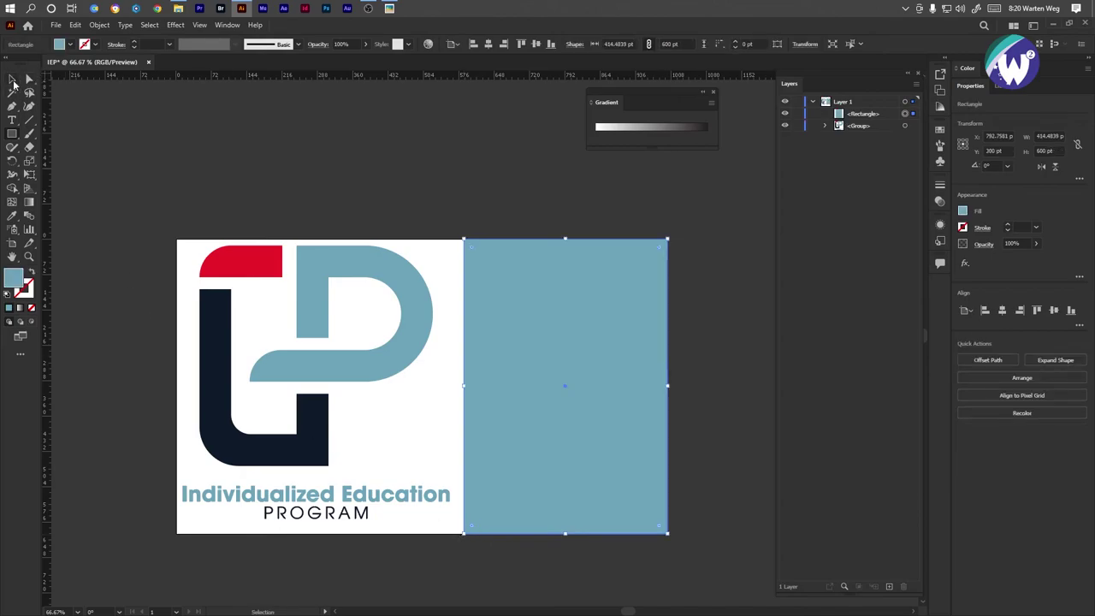
left_click(262, 415)
left_click_drag(314, 240, 314, 314)
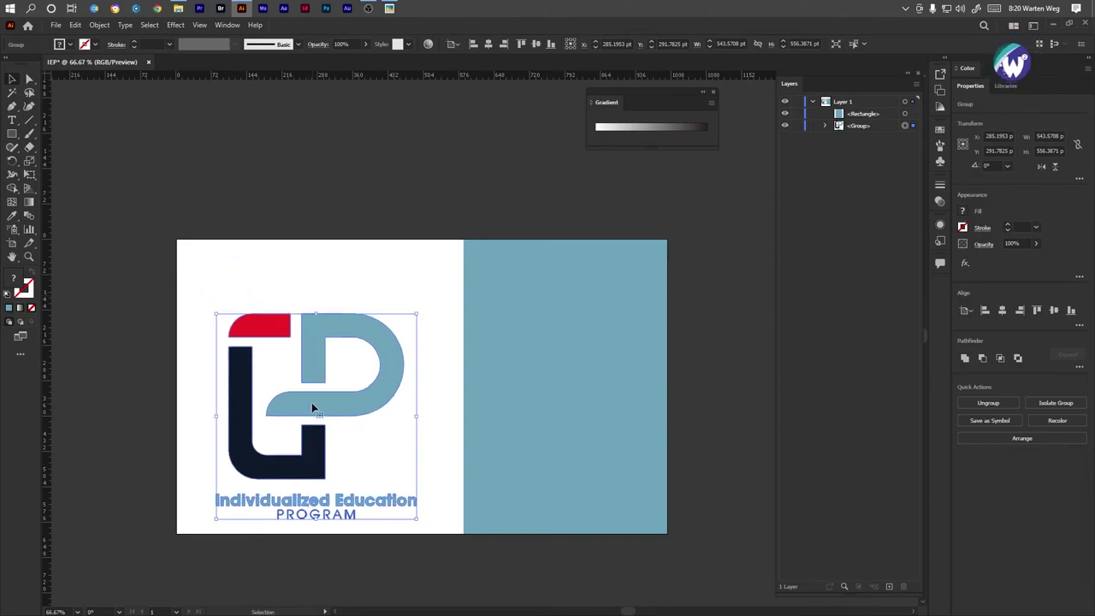
Duplicate the logo, shrink the copy, and place it above the rectangle on the right panel.
left_click_drag(313, 407, 315, 369)
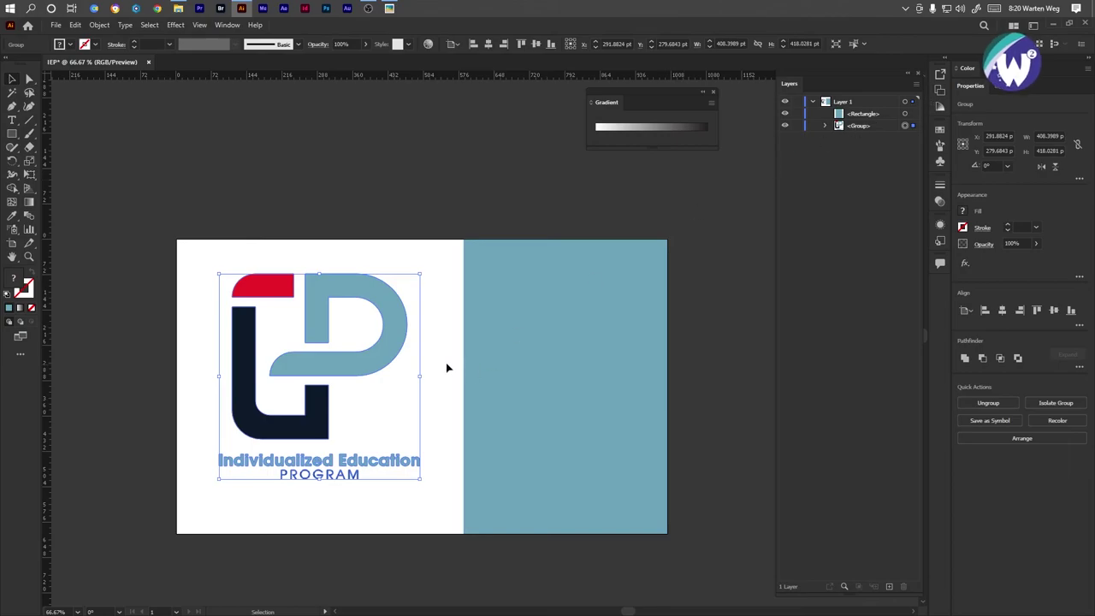
left_click_drag(356, 362, 363, 247)
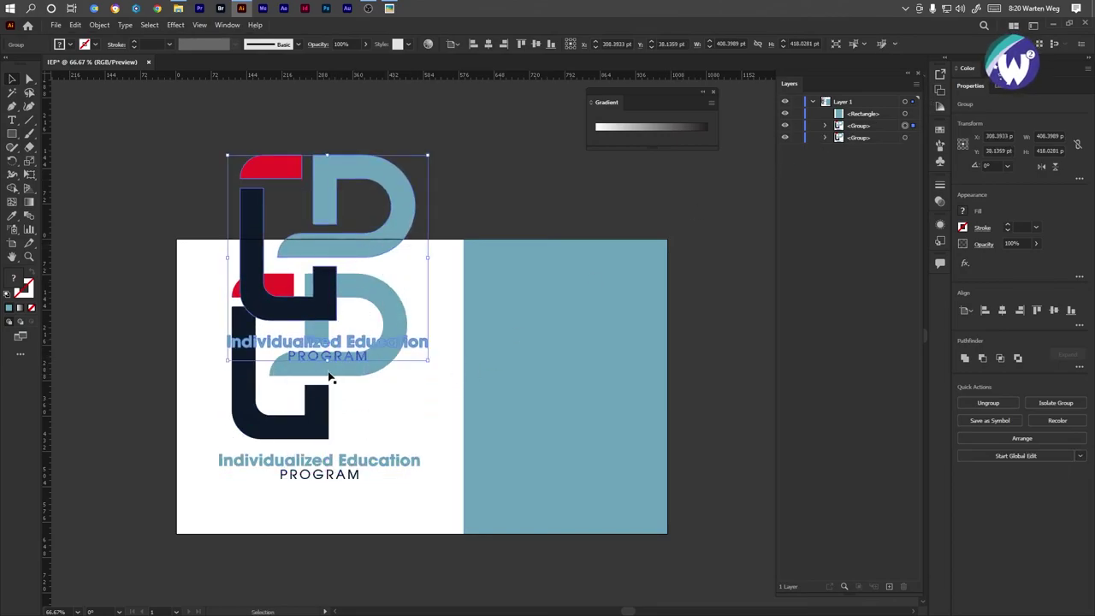
left_click_drag(328, 360, 328, 295)
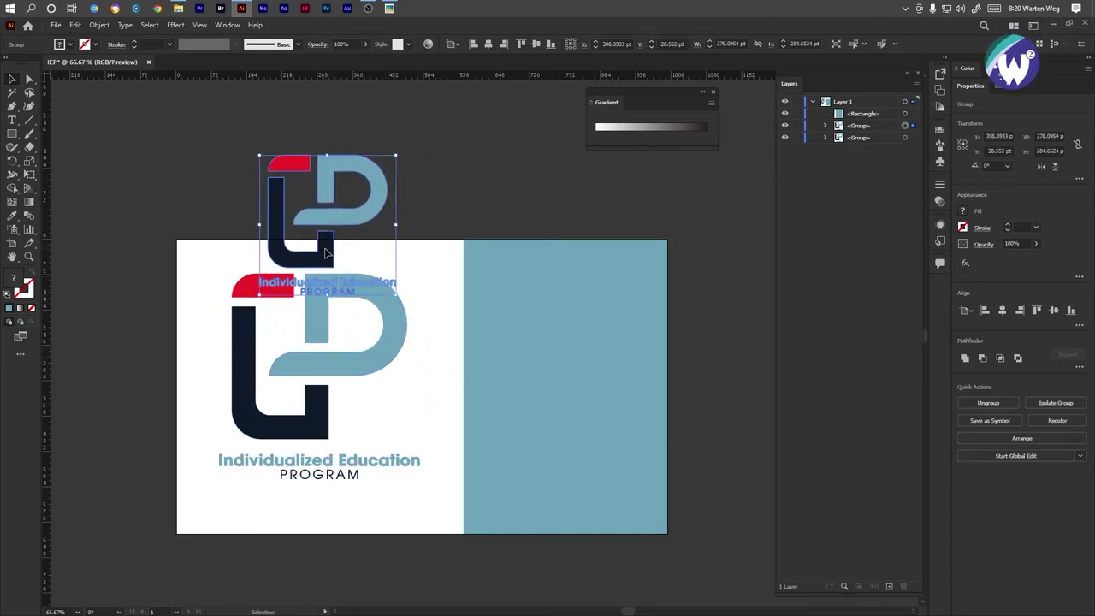
left_click_drag(324, 249, 569, 369)
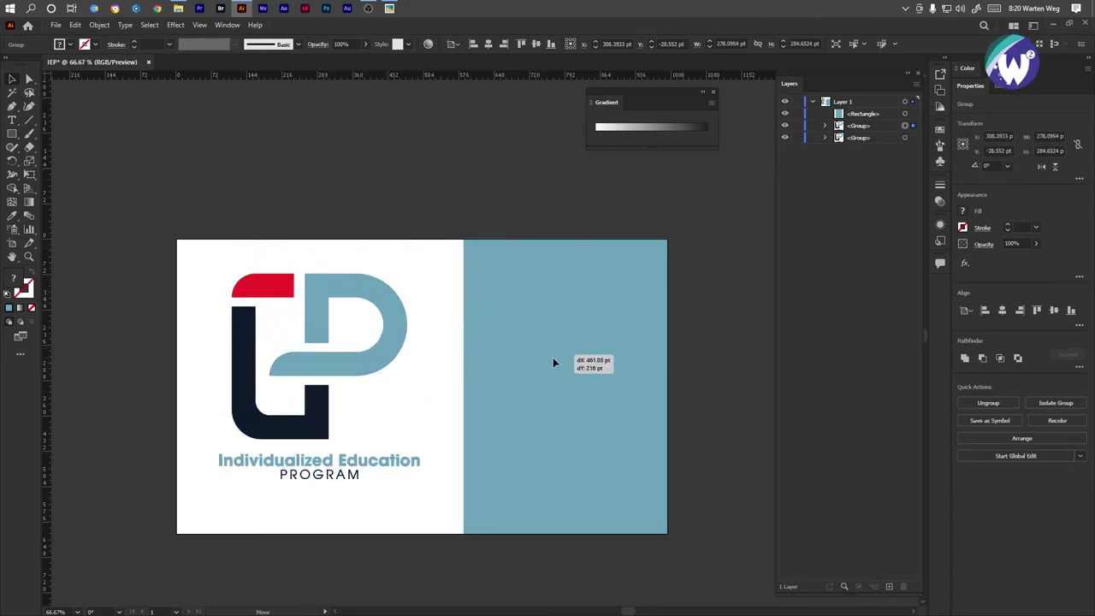
left_click(858, 125)
left_click_drag(854, 114, 854, 114)
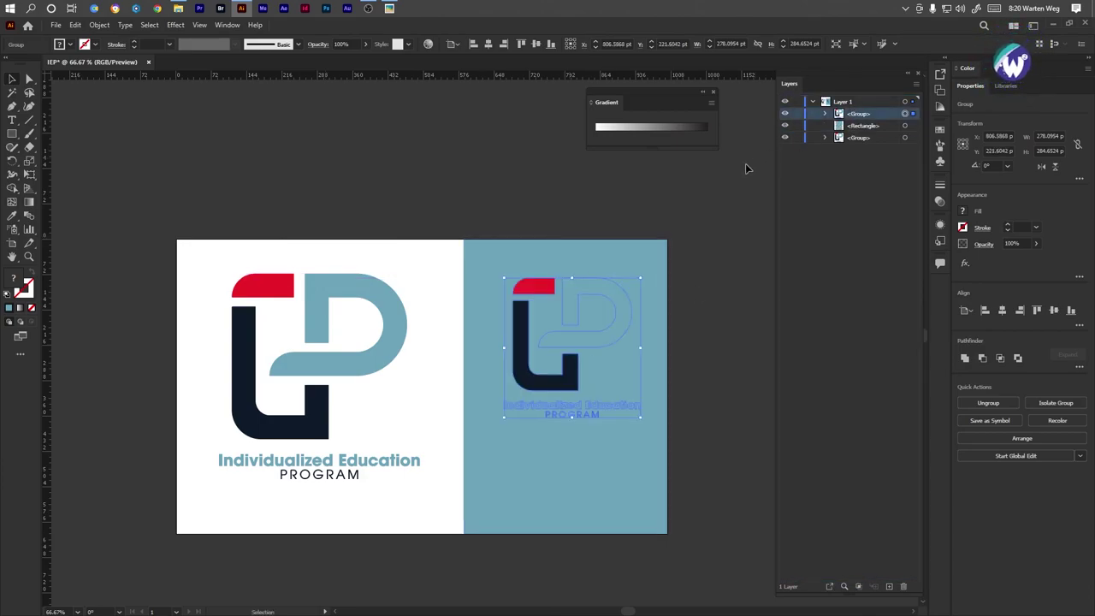
left_click_drag(571, 417, 572, 355)
Fill the right-panel rectangle with the logo's dark navy using the Eyedropper.
left_click(566, 456)
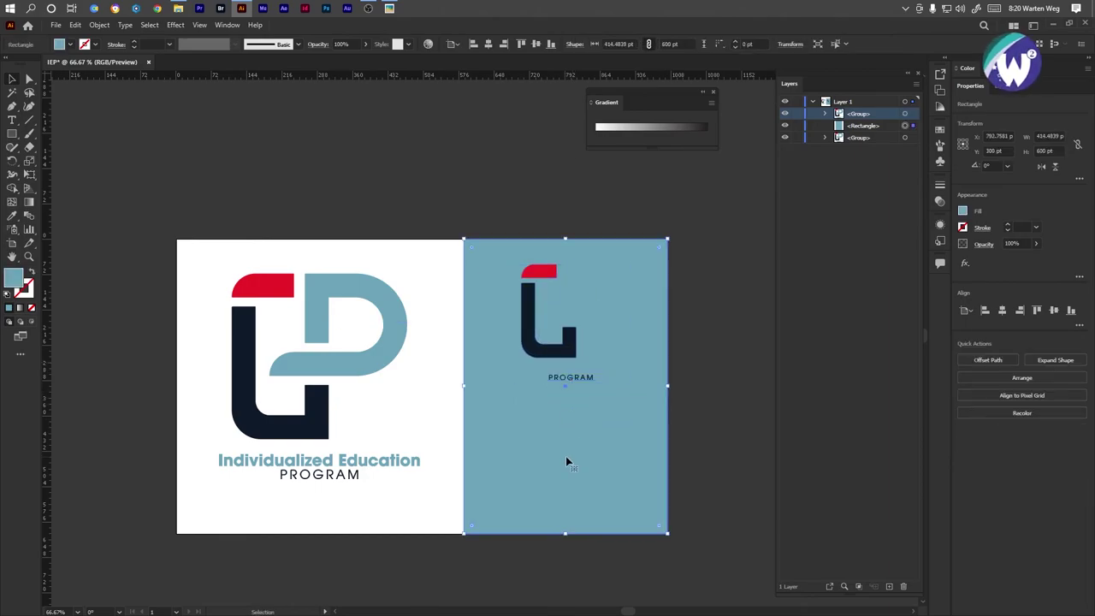
key("i")
left_click(317, 424)
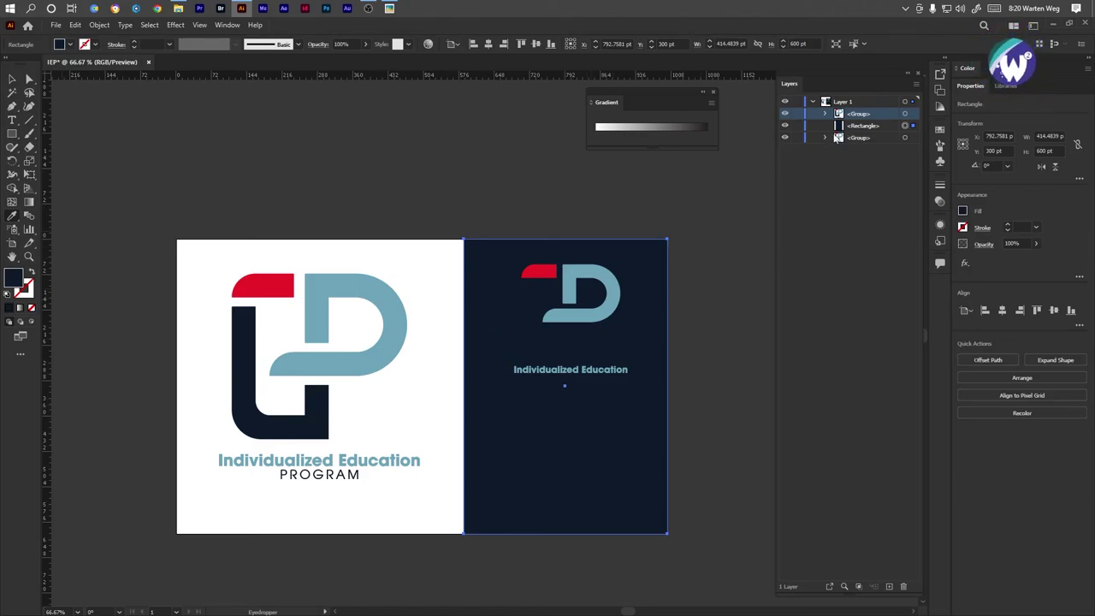
left_click(35, 80)
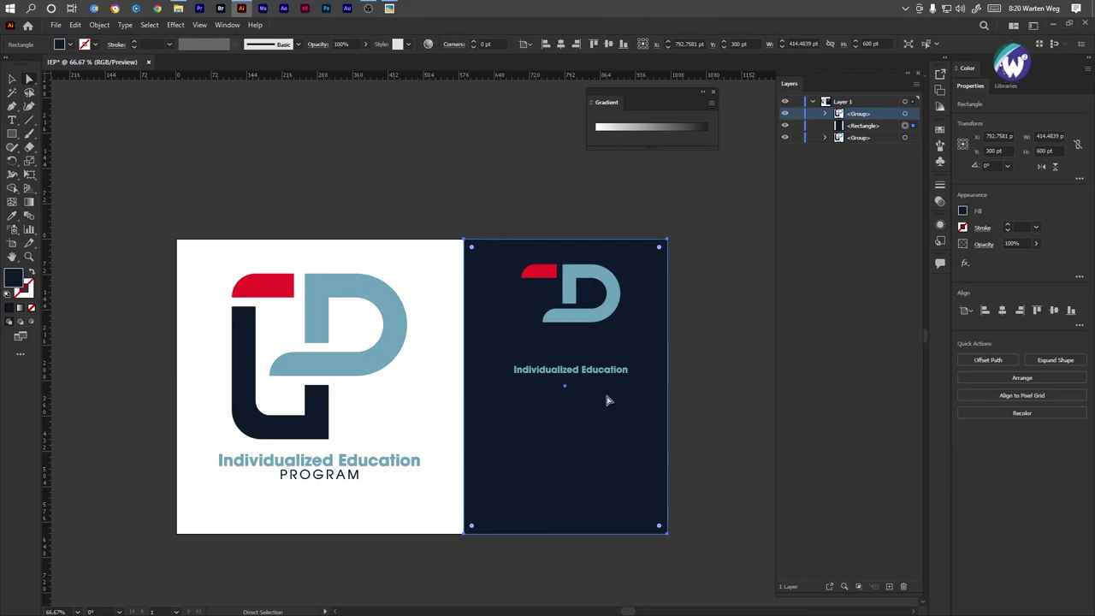
Make the L-shaped stroke of the navy-panel logo white.
key("ctrl+plus")
key("ctrl+plus")
left_click(486, 265)
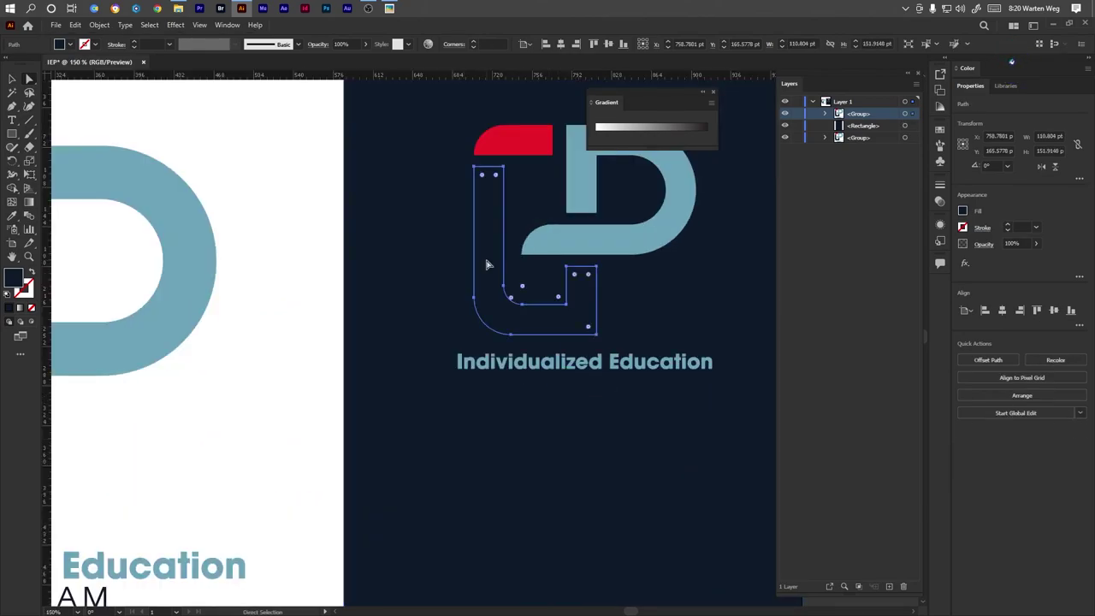
key("i")
left_click(296, 303)
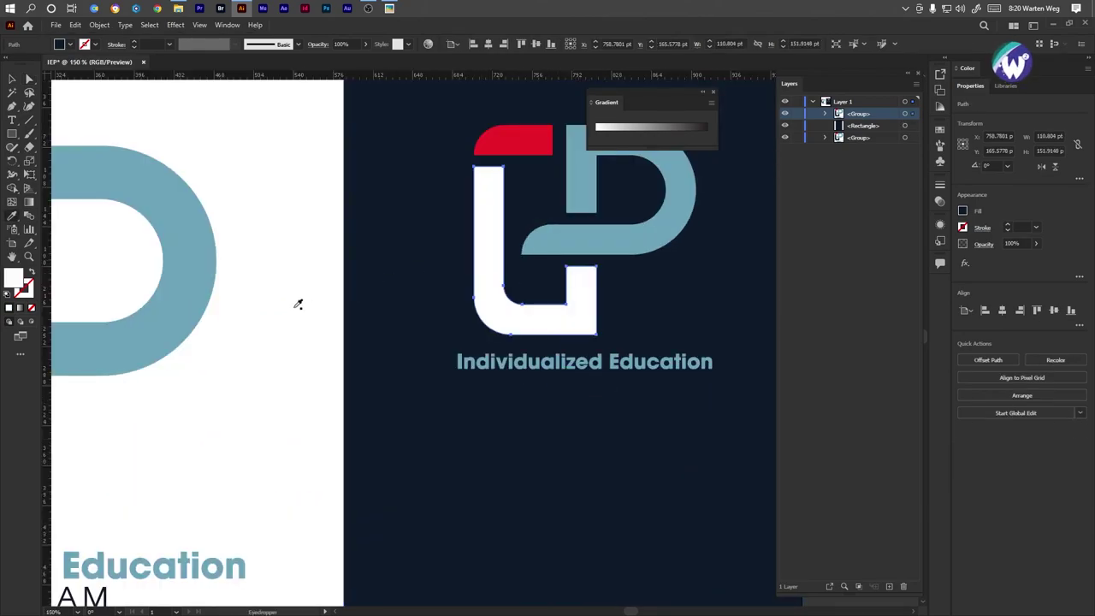
left_click(586, 403)
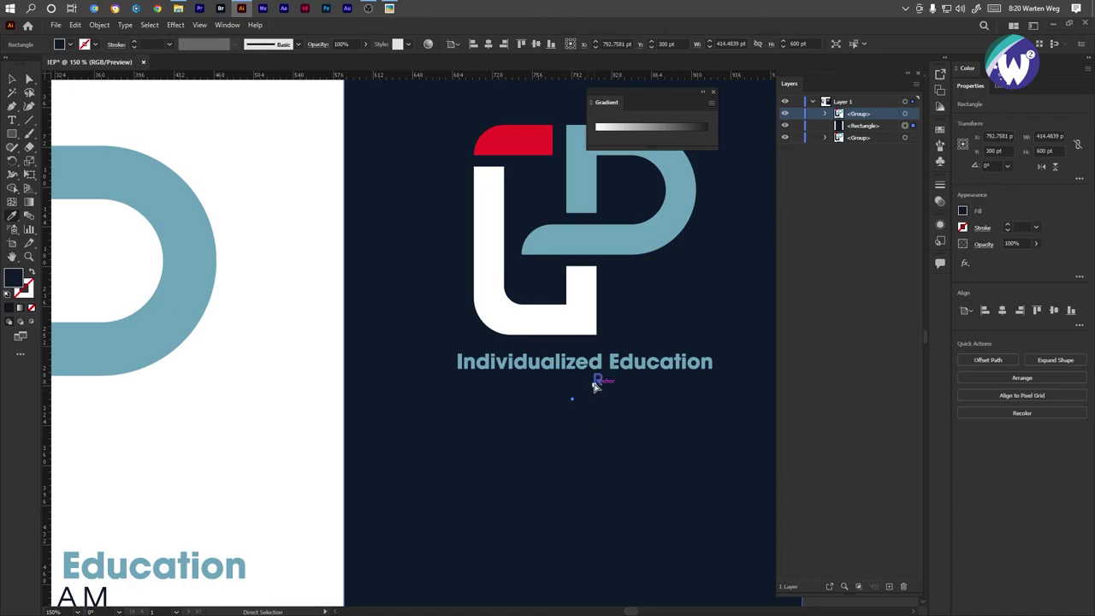
Select the PROGRAM sub-group via Layers and turn it white.
left_click(31, 81)
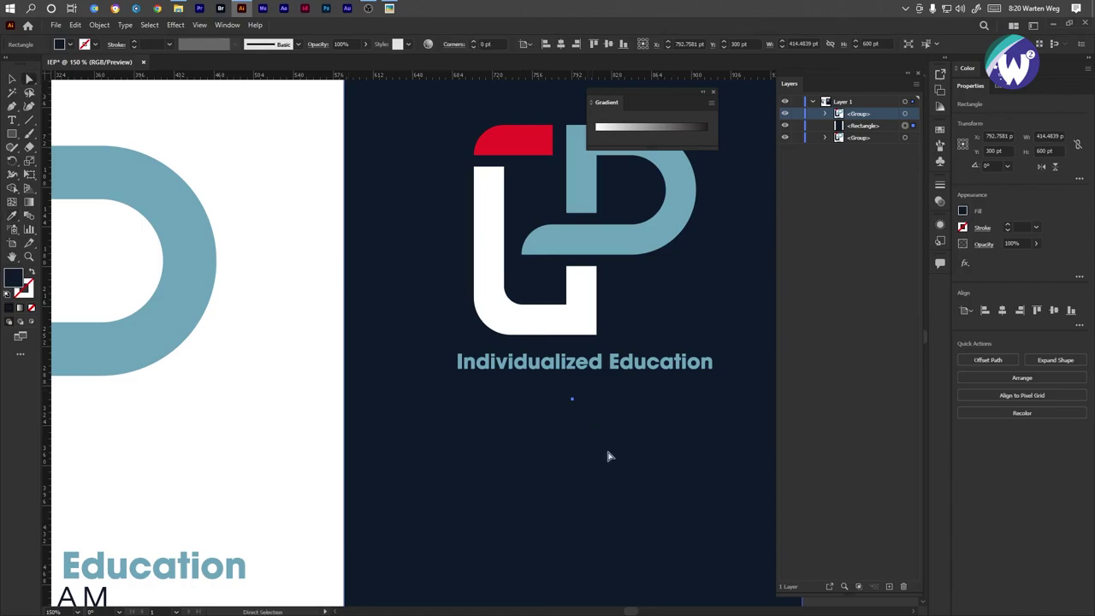
left_click(609, 383)
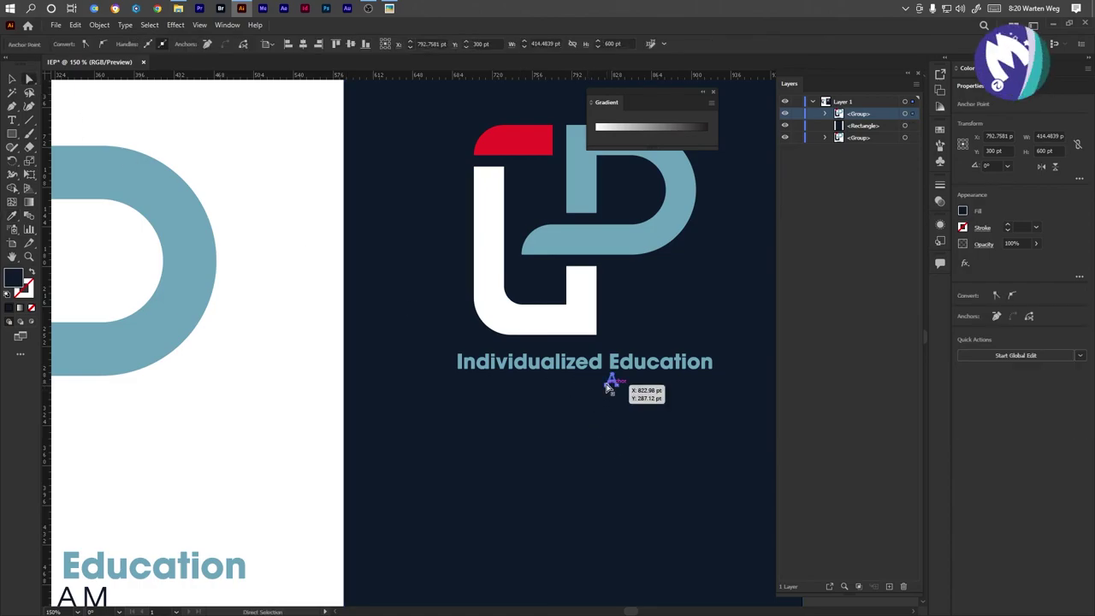
left_click(828, 114)
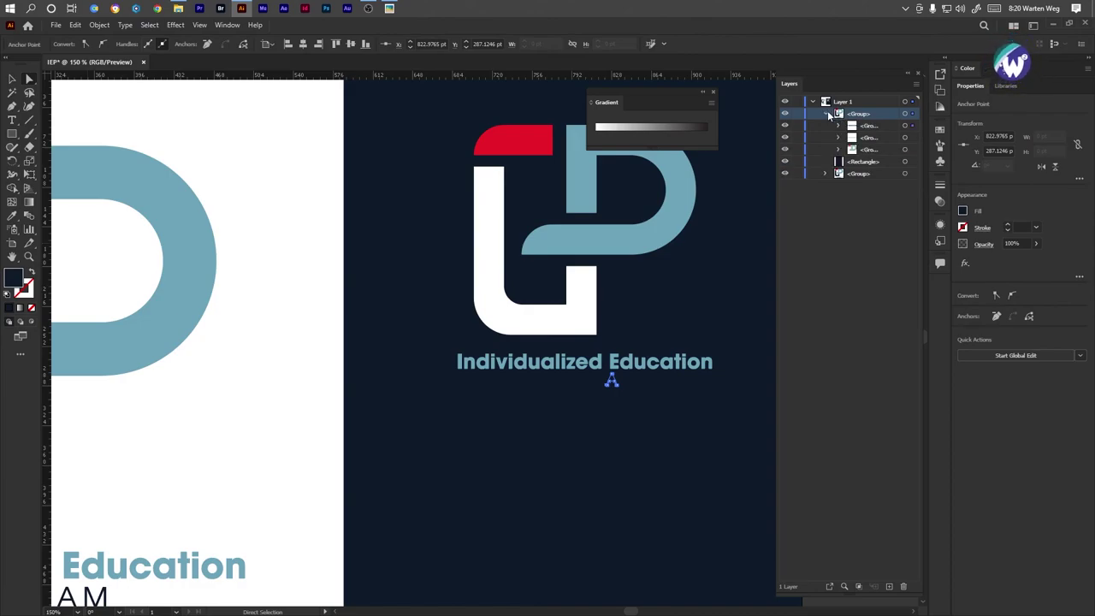
left_click(914, 126)
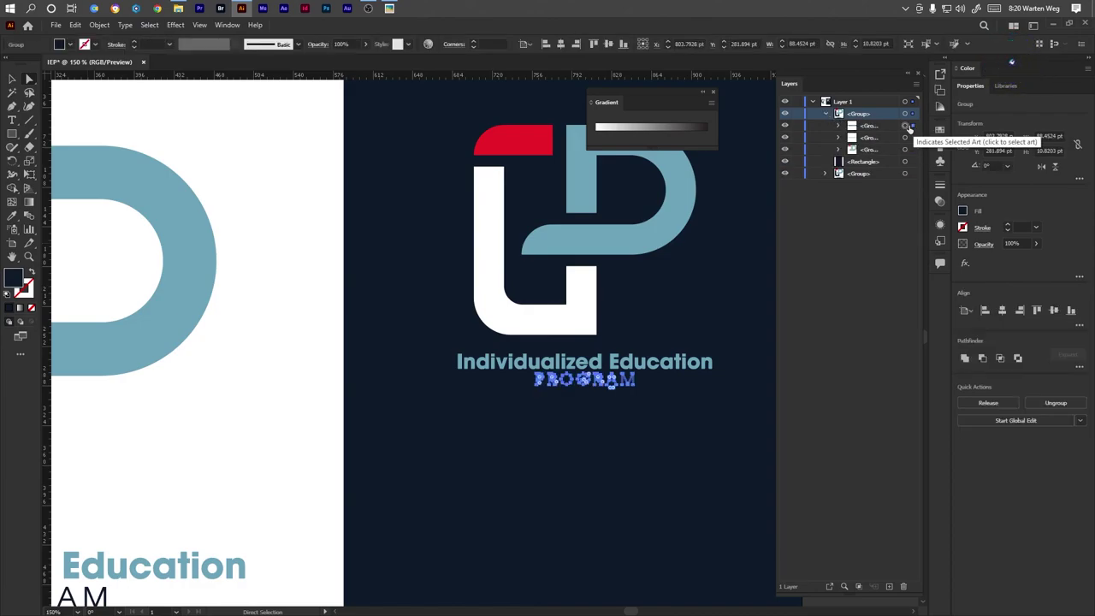
key("i")
left_click(290, 326)
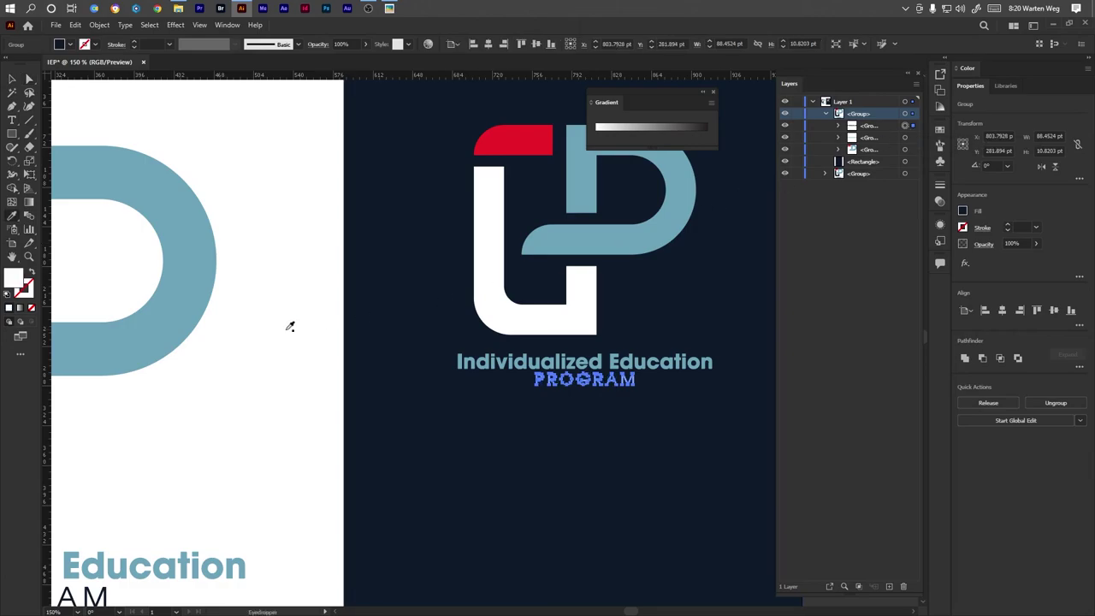
key("ctrl+shift+a")
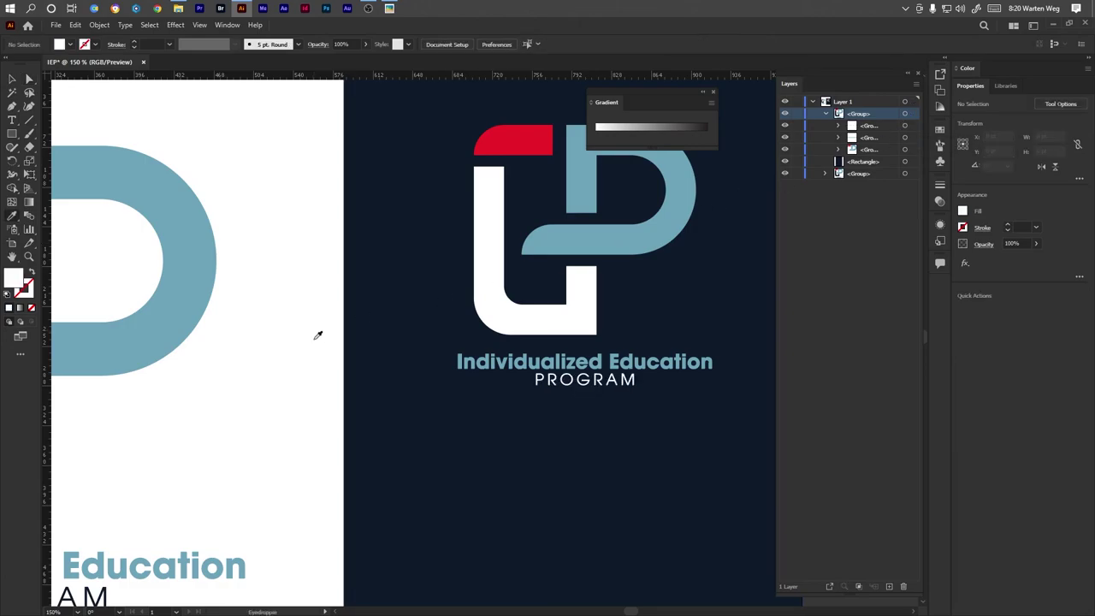
scroll(317, 334, "down", 2)
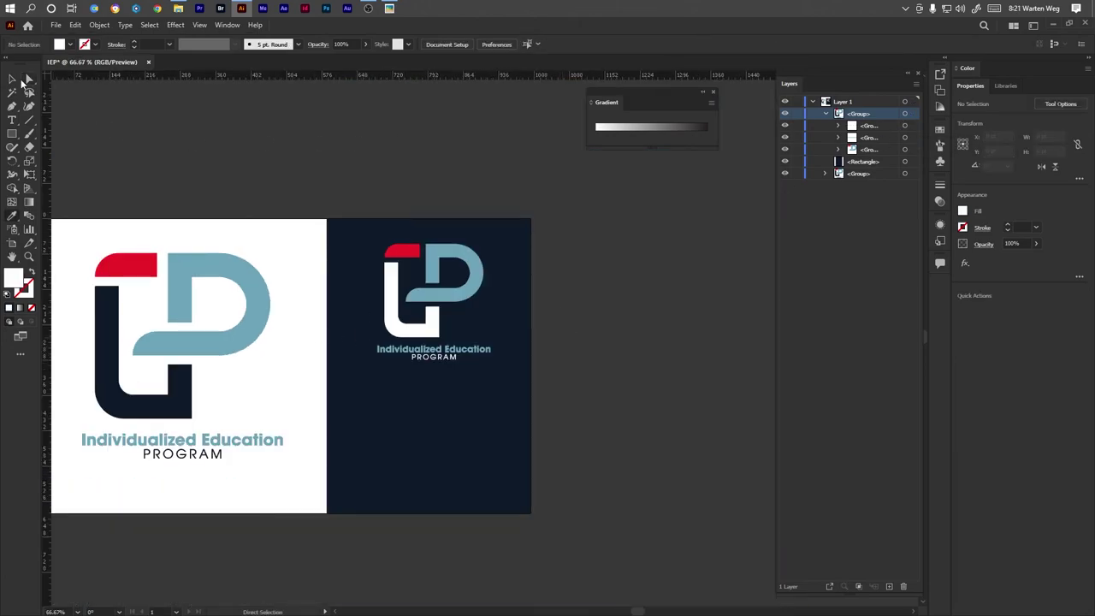
Copy the navy-panel logo below itself, scale the copy down, and make it all white.
left_click(13, 78)
left_click(420, 298)
left_click(420, 300, "shift")
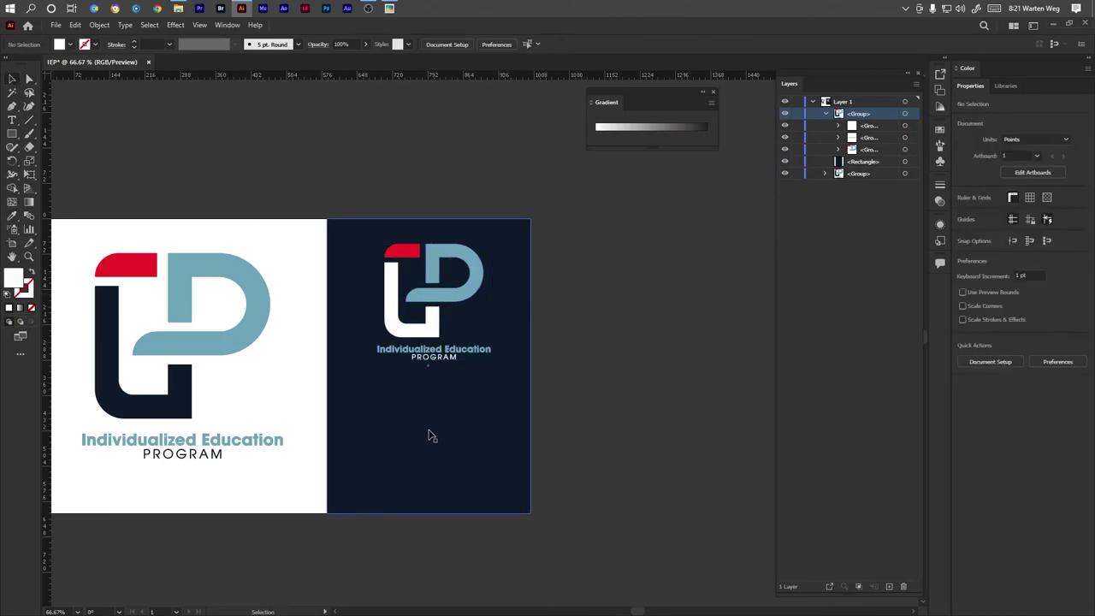
left_click(435, 321)
left_click_drag(434, 324, 434, 443)
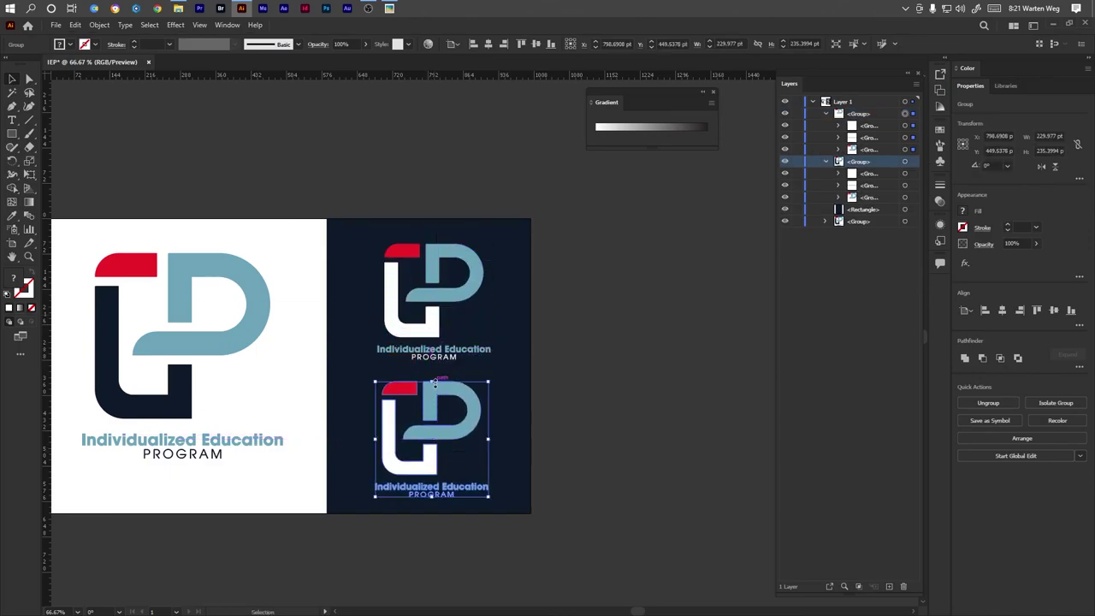
left_click_drag(435, 381, 435, 439)
key("i")
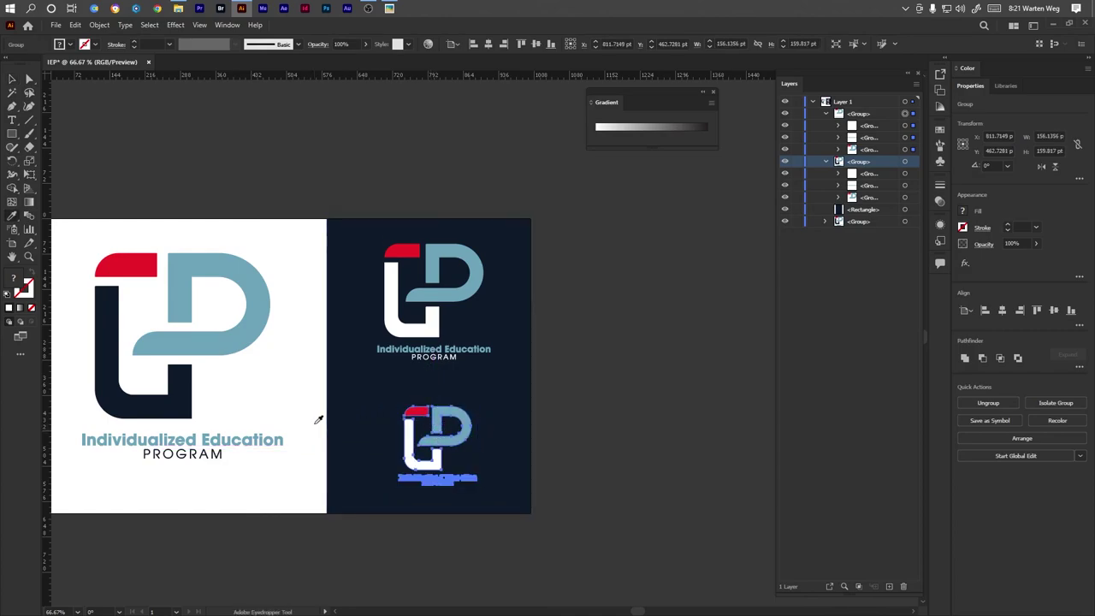
left_click(316, 418)
key("ctrl+shift+a")
scroll(308, 449, "down", 1)
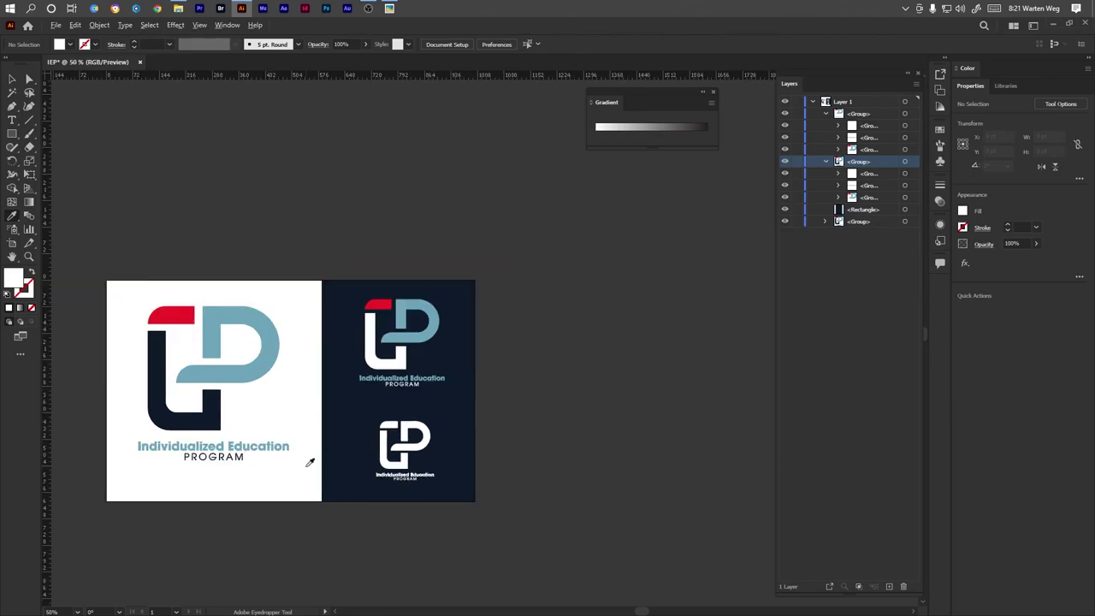
left_click_drag(311, 448, 420, 435)
scroll(368, 443, "up", 1)
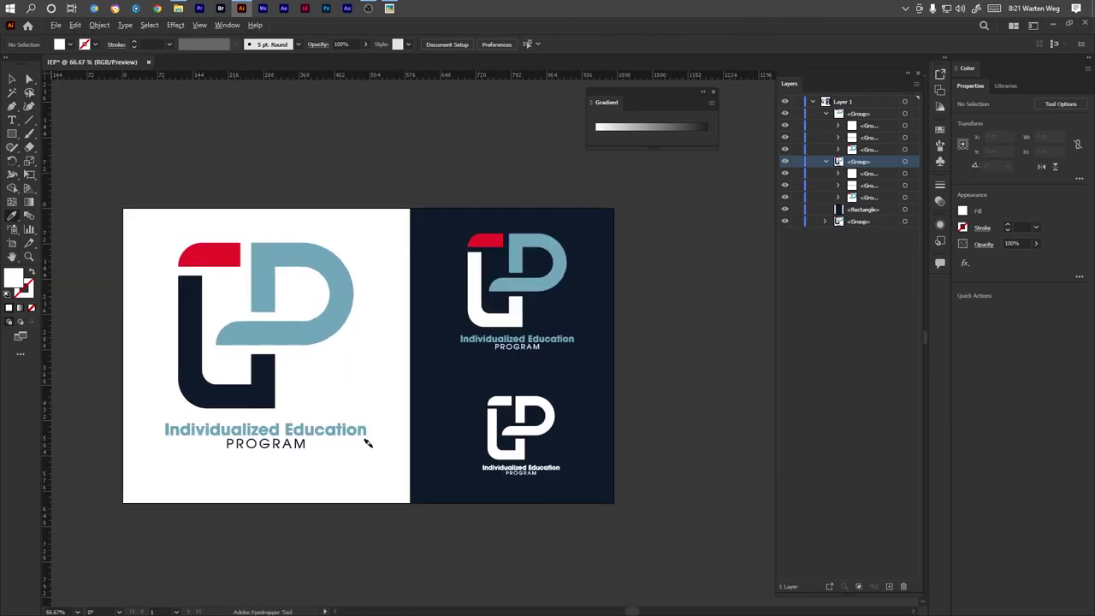
scroll(368, 442, "up", 1)
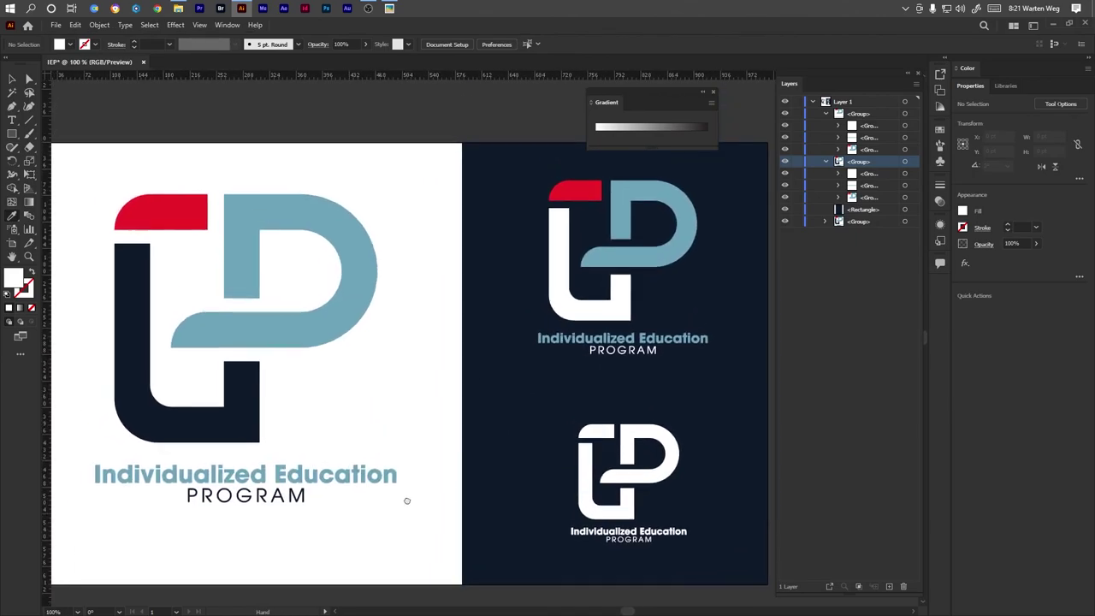
scroll(402, 489, "down", 1)
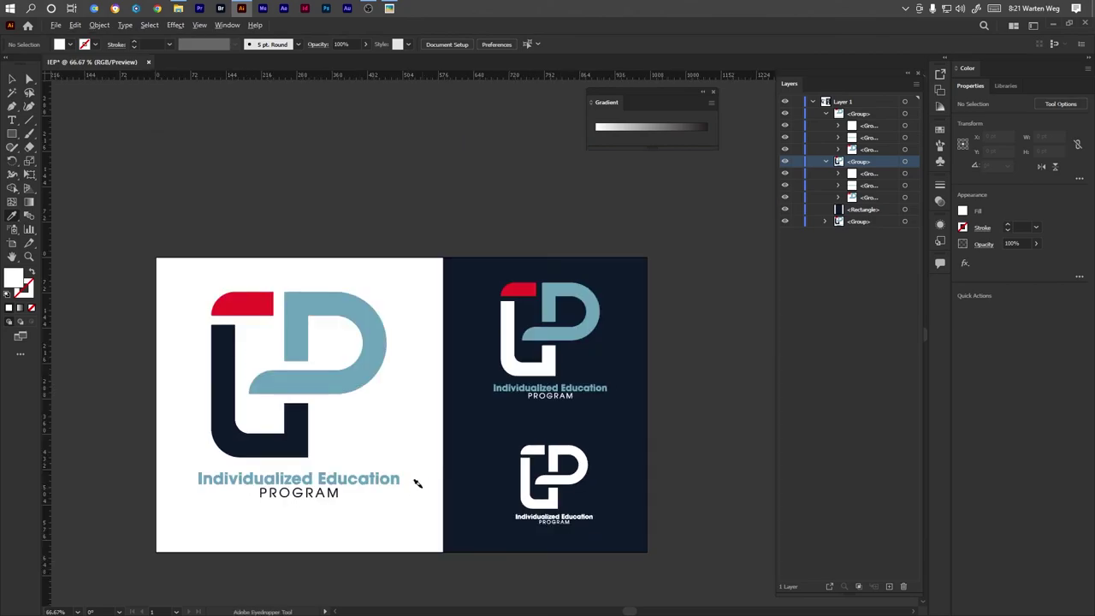
scroll(426, 484, "up", 1)
scroll(426, 482, "down", 1)
left_click_drag(448, 479, 471, 458)
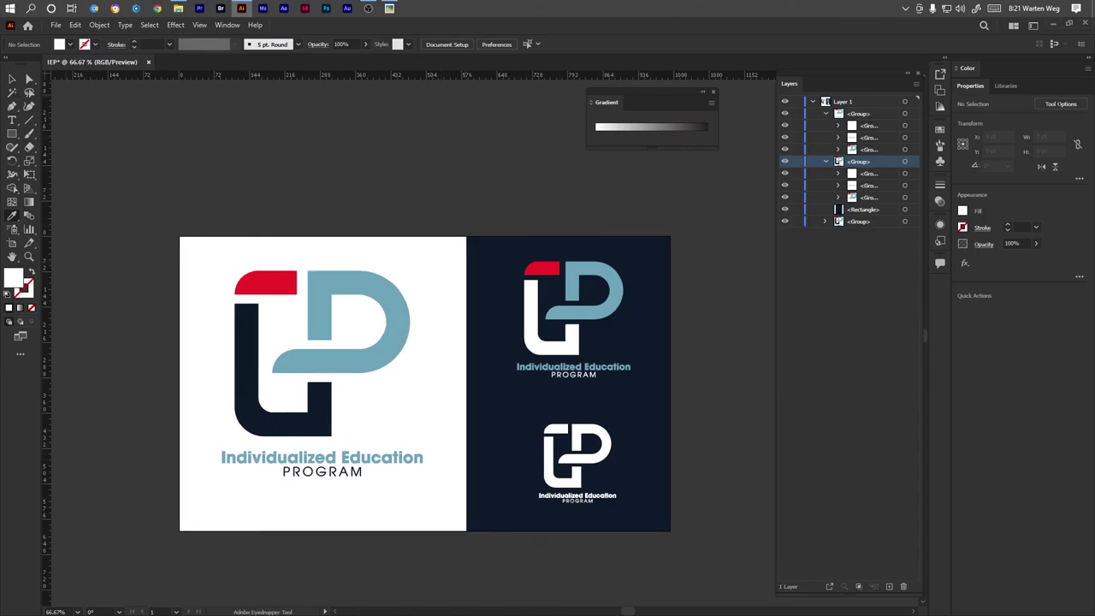
left_click(12, 80)
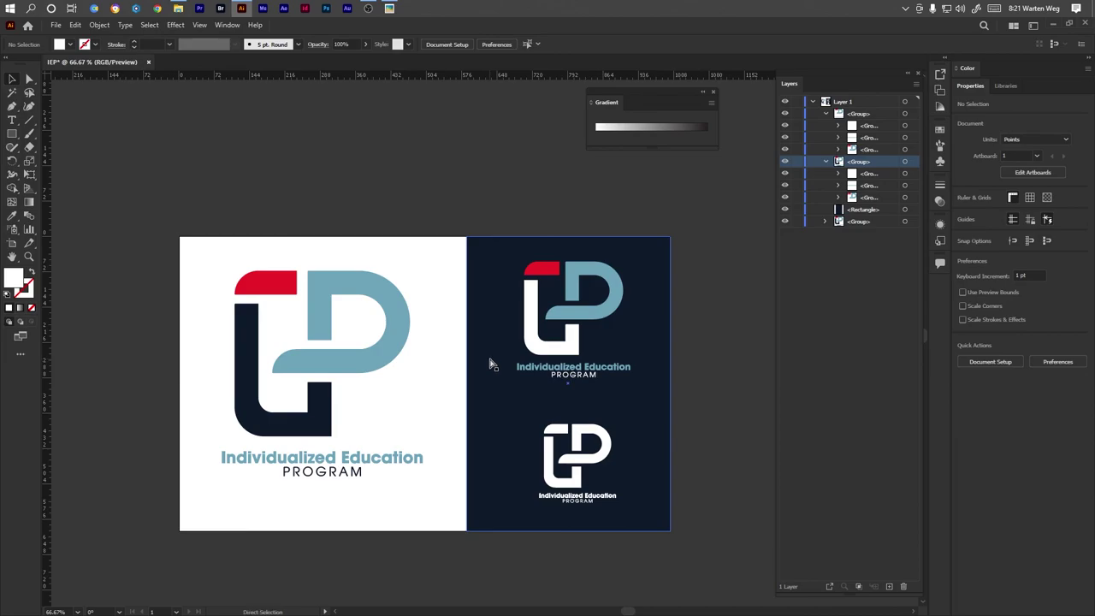
Save the document as IEP.ai in the Desktop IEP folder with Illustrator 2020 compatibility.
key("ctrl+shift+s")
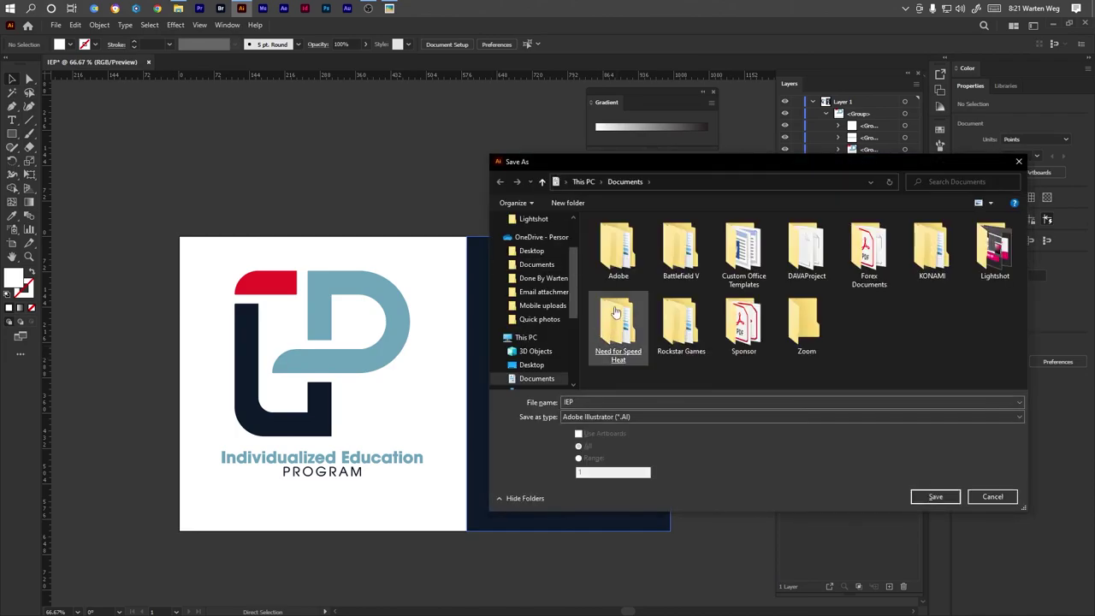
left_click(531, 365)
double_click(680, 246)
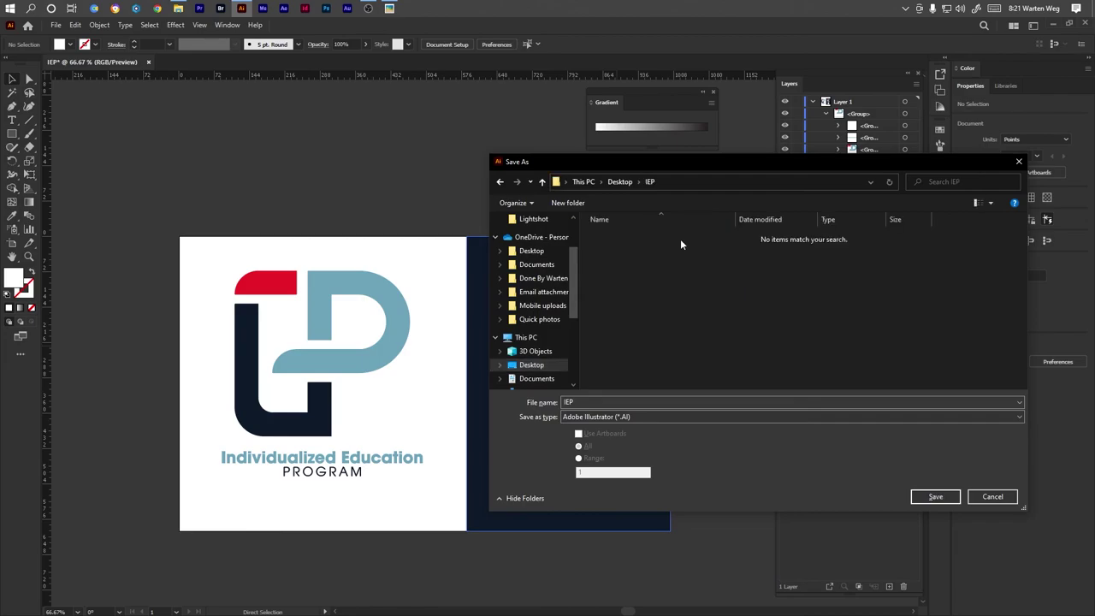
left_click(935, 497)
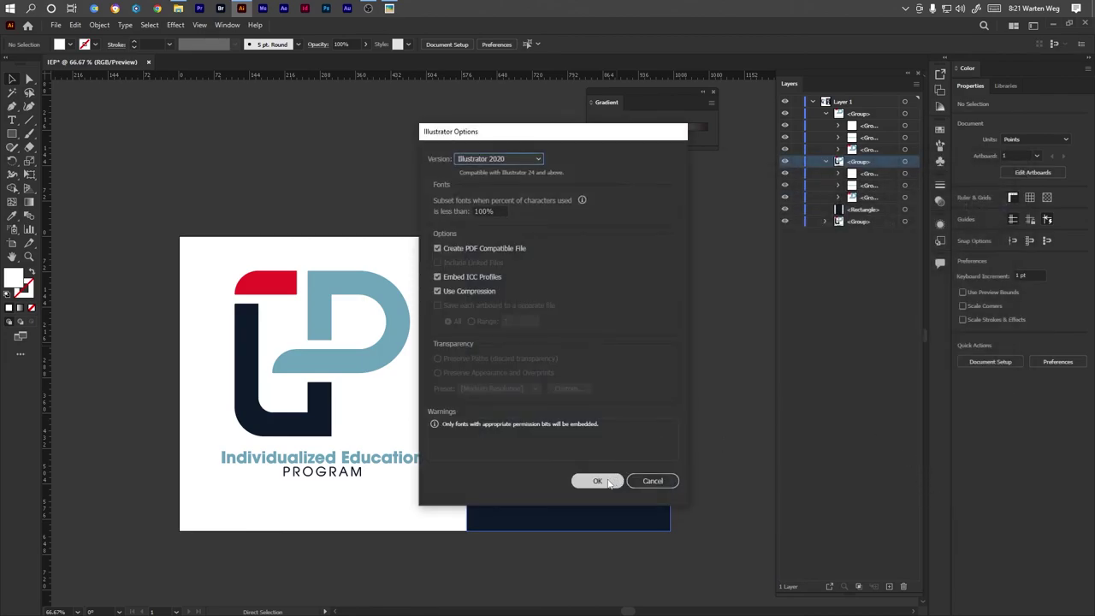
left_click(598, 480)
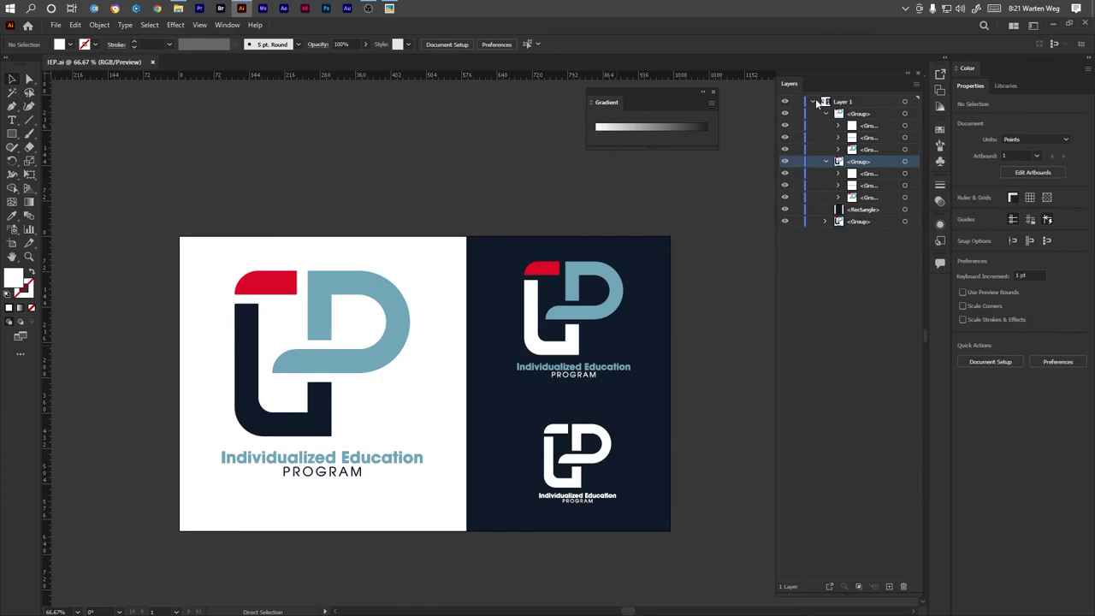